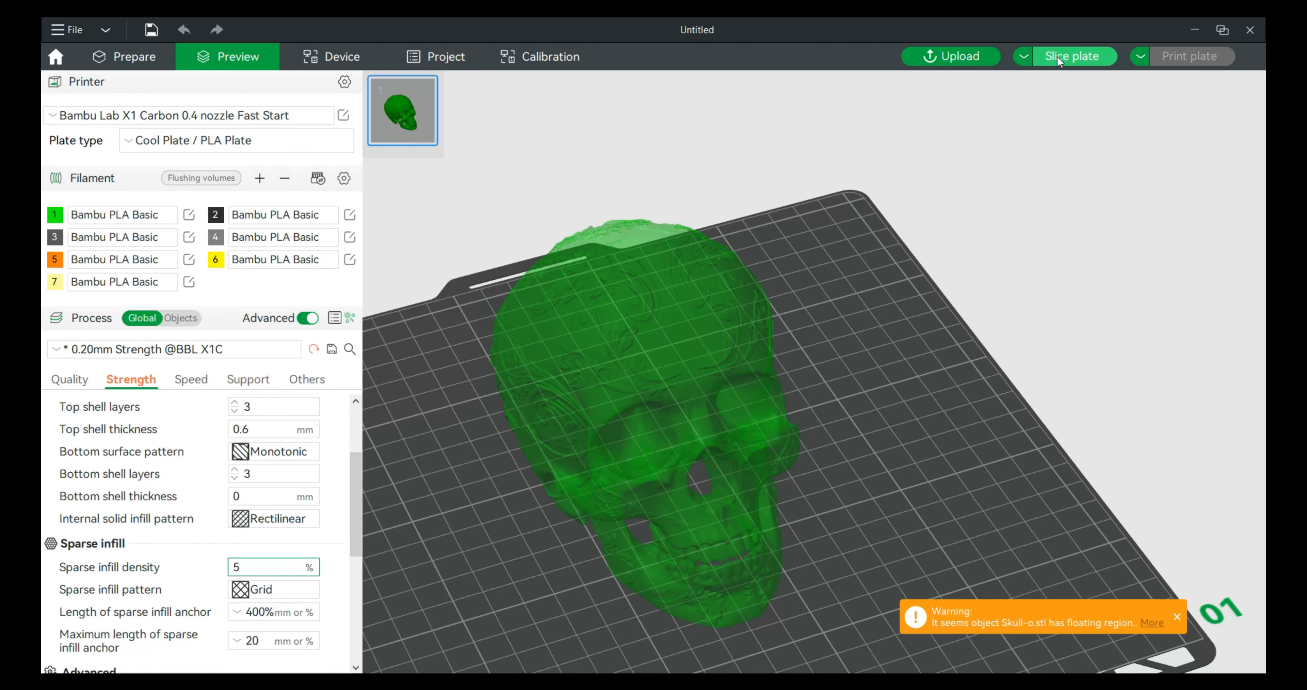
Slice the skull plate and examine its internal infill at different layer heights from several angles.
{"action": "left_click", "coordinate": [1057, 59]}
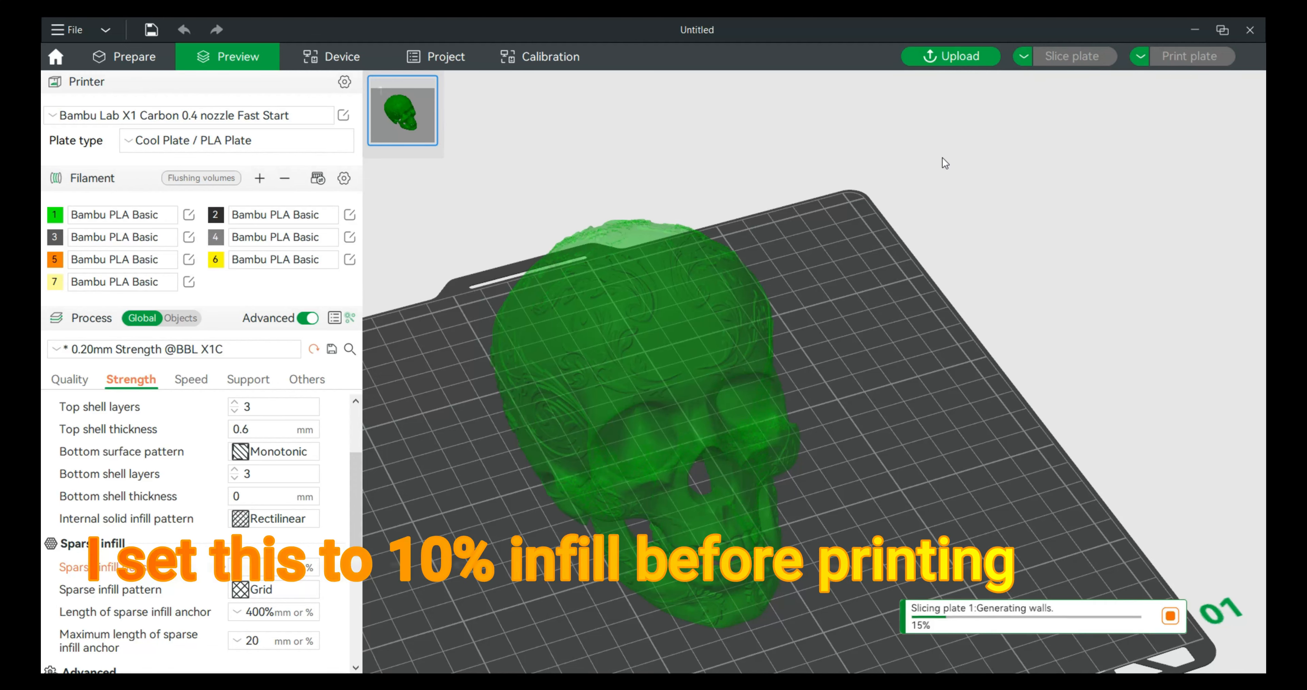
{"action": "left_click_drag", "start_coordinate": [860, 374], "coordinate": [798, 377]}
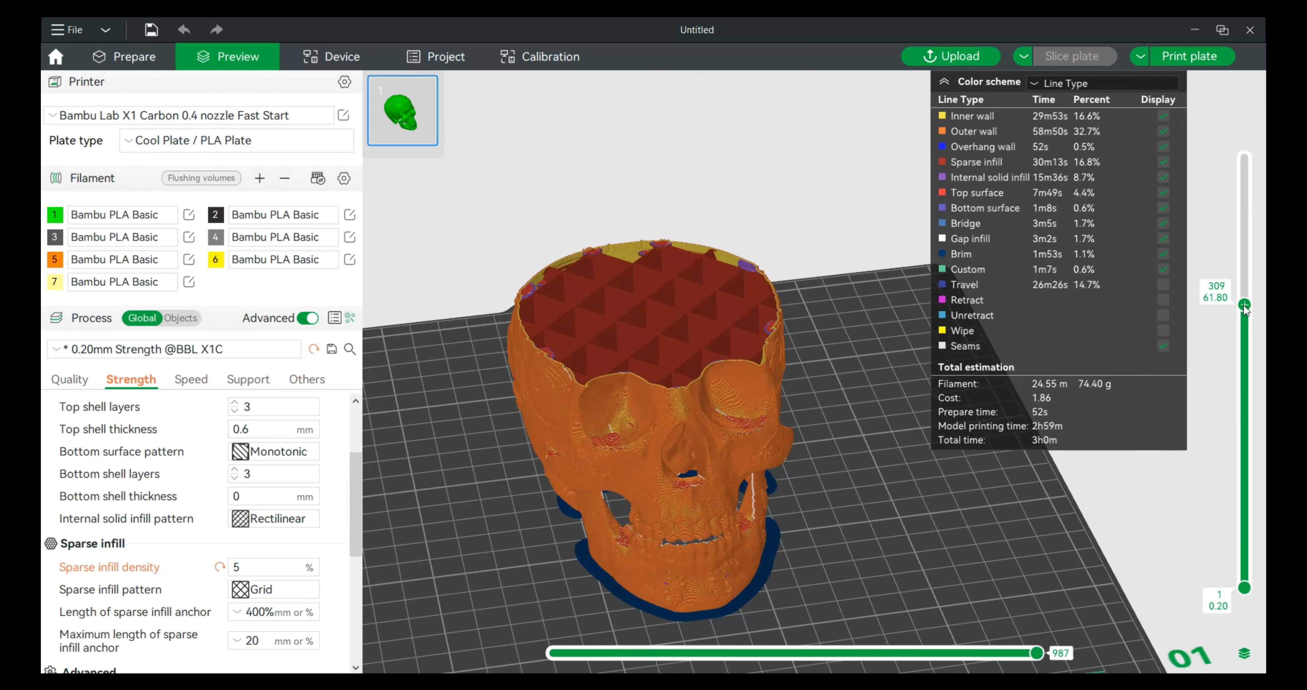
{"action": "left_click_drag", "start_coordinate": [1244, 304], "coordinate": [1232, 205]}
{"action": "left_click_drag", "start_coordinate": [761, 386], "coordinate": [863, 385]}
{"action": "left_click_drag", "start_coordinate": [1238, 206], "coordinate": [1225, 308]}
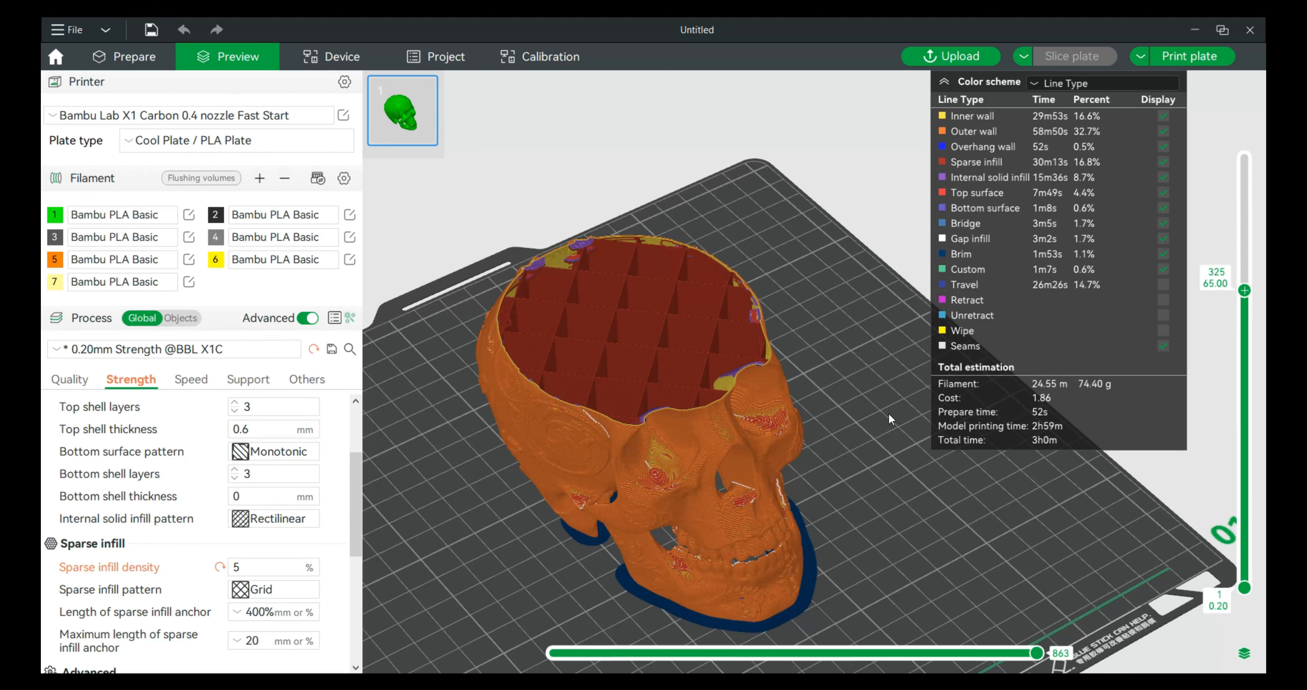
Return to model preparation and add a cylinder negative part to the skull.
{"action": "left_click", "coordinate": [114, 58]}
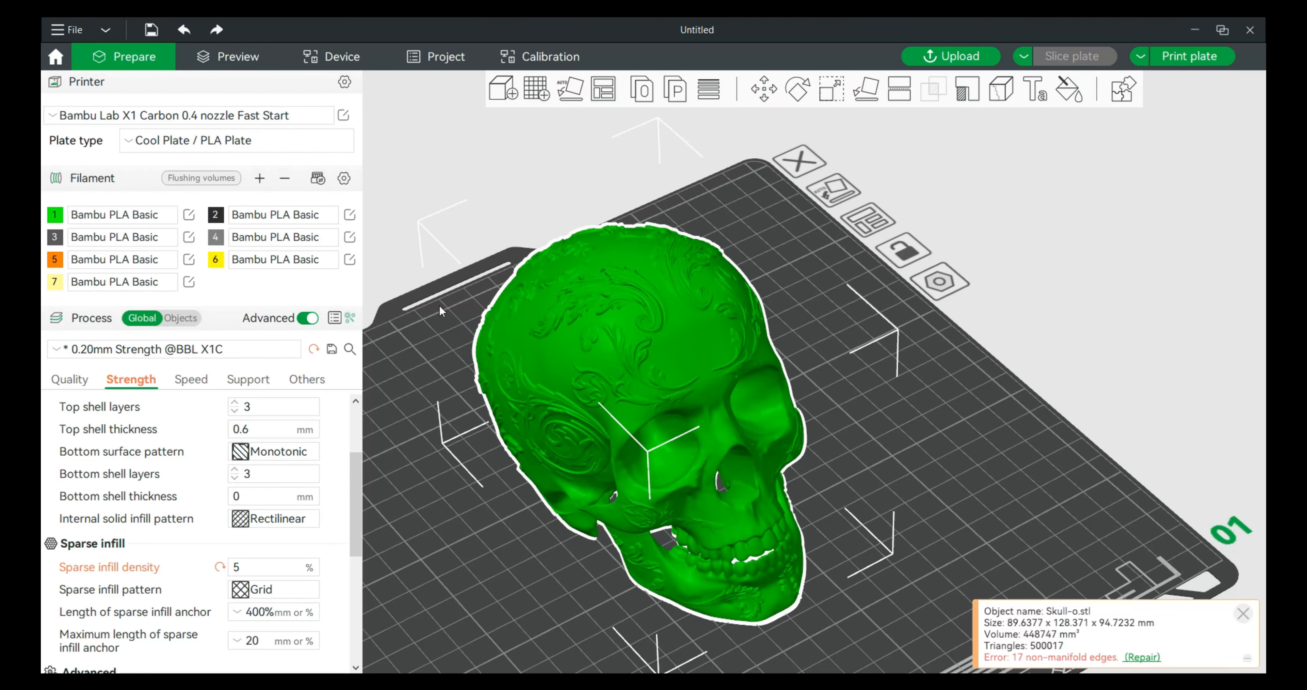
{"action": "left_click_drag", "start_coordinate": [985, 484], "coordinate": [963, 478]}
{"action": "right_click", "coordinate": [643, 336]}
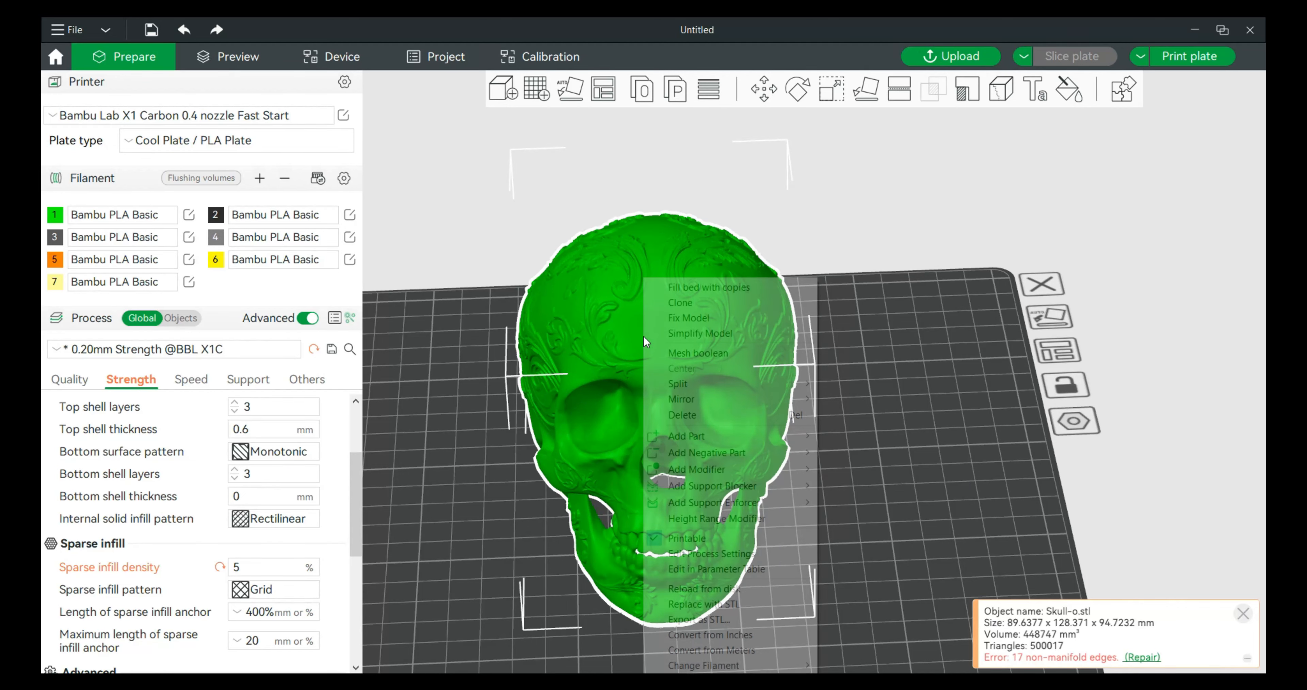
{"action": "mouse_move", "coordinate": [738, 453]}
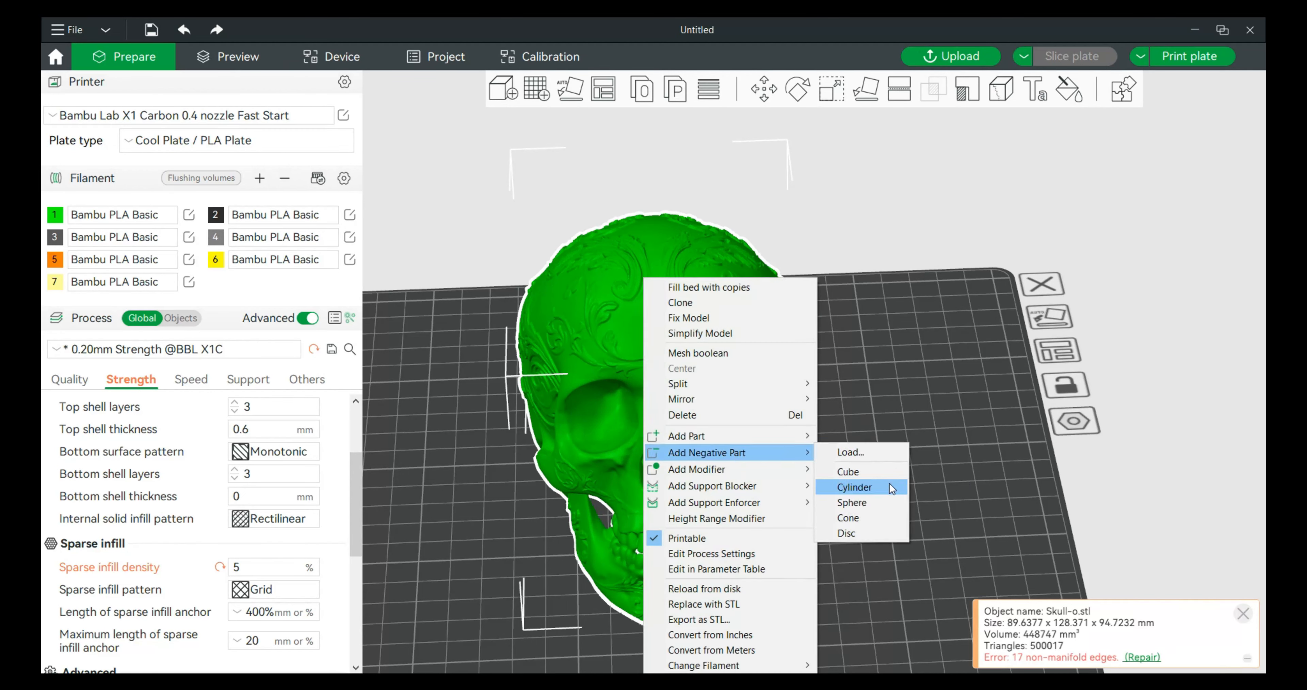
{"action": "left_click", "coordinate": [854, 487]}
Scale the negative cylinder uniformly to 50 mm on all axes and turn off uniform scaling.
{"action": "left_click", "coordinate": [831, 89]}
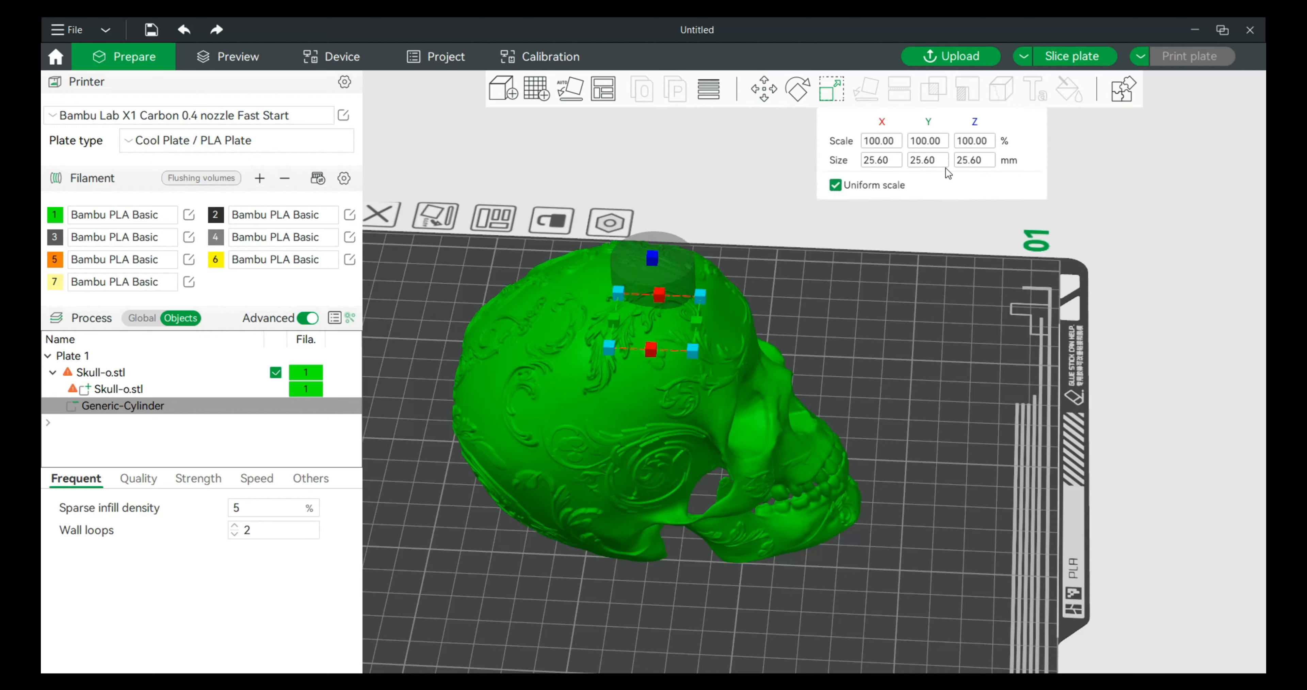
{"action": "left_click", "coordinate": [882, 161]}
{"action": "left_click", "coordinate": [877, 166]}
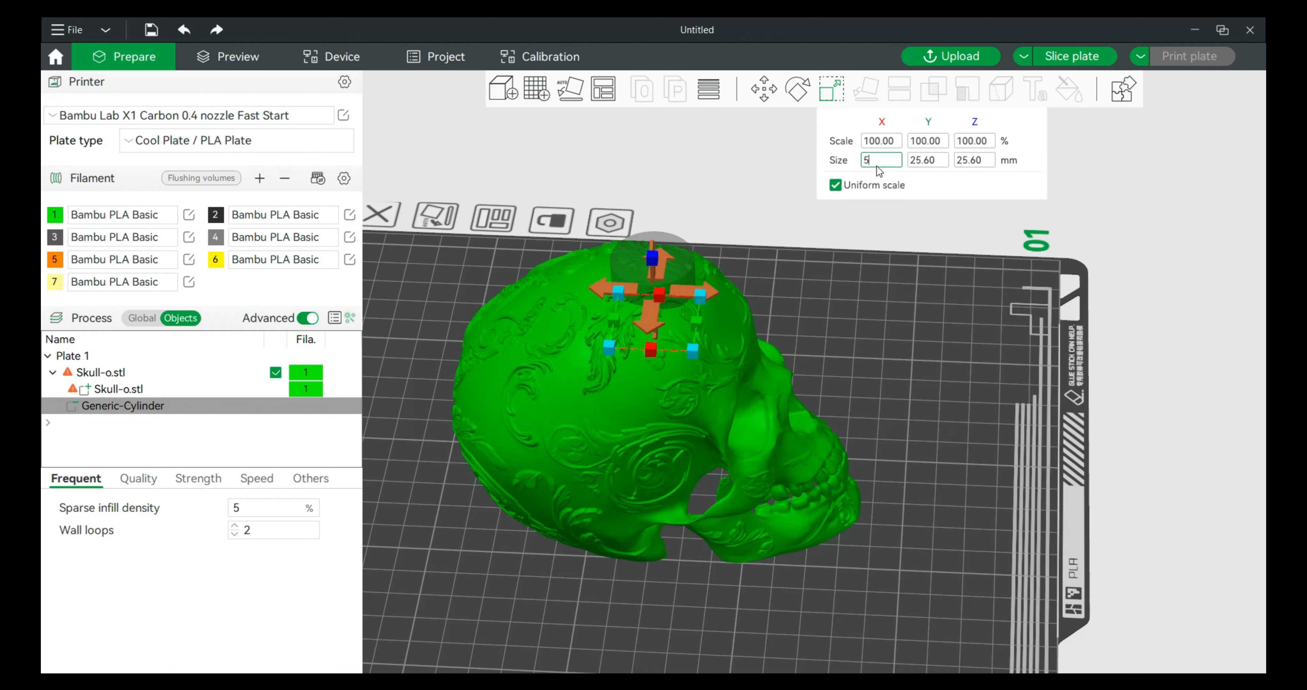
{"action": "type", "text": "50"}
{"action": "key", "text": "Return"}
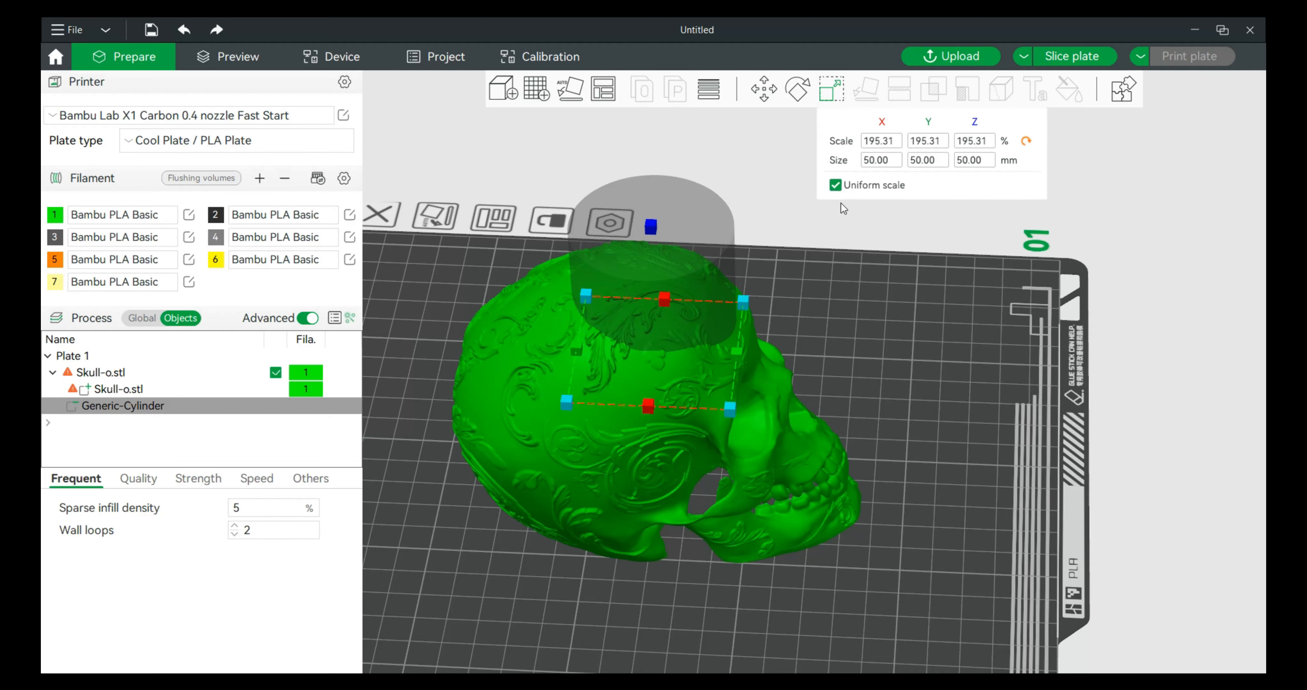
{"action": "left_click", "coordinate": [836, 186]}
Move the cylinder down into the back of the skull, to about Y 23.77 mm and Z 2.66 mm.
{"action": "left_click_drag", "start_coordinate": [799, 348], "coordinate": [883, 337]}
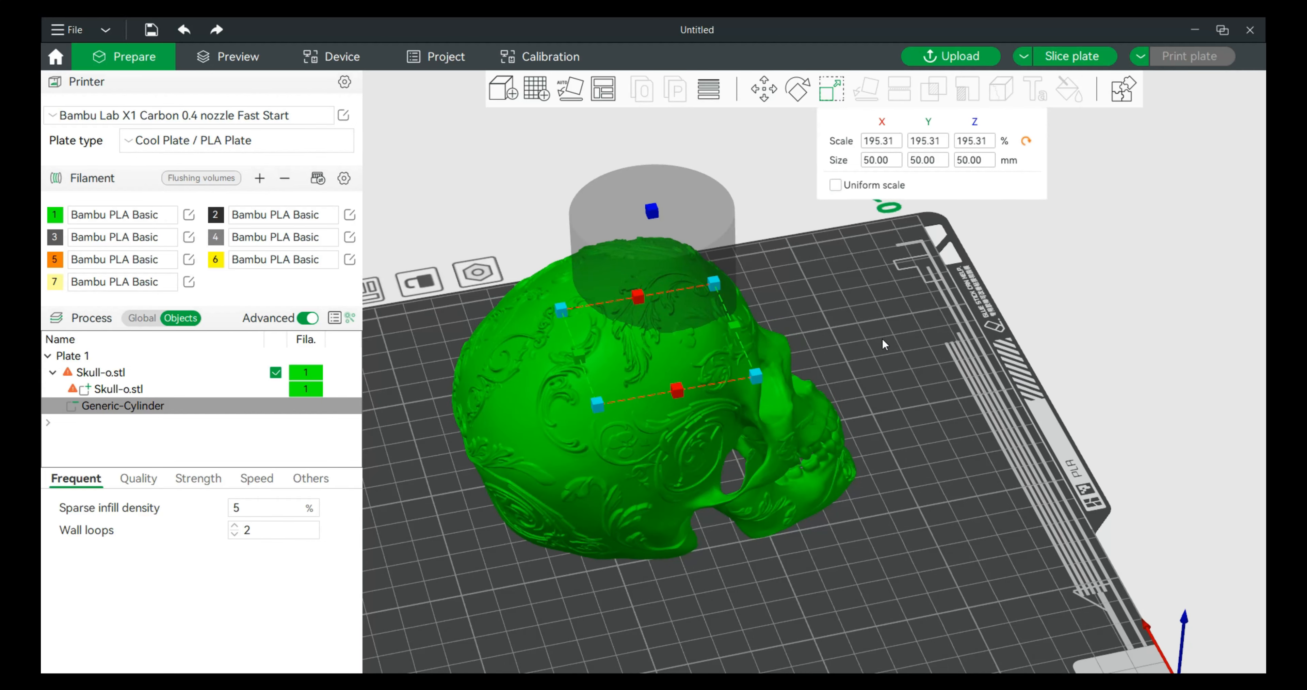
{"action": "left_click", "coordinate": [771, 93]}
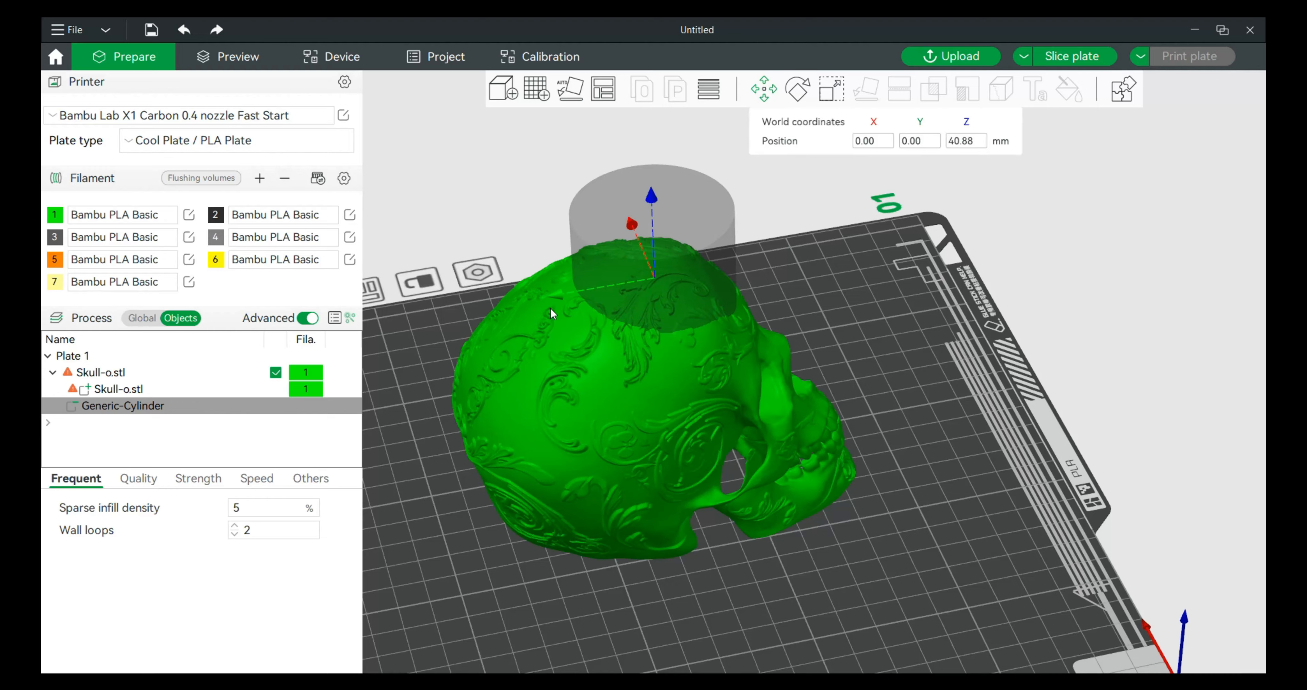
{"action": "left_click_drag", "start_coordinate": [560, 303], "coordinate": [511, 327]}
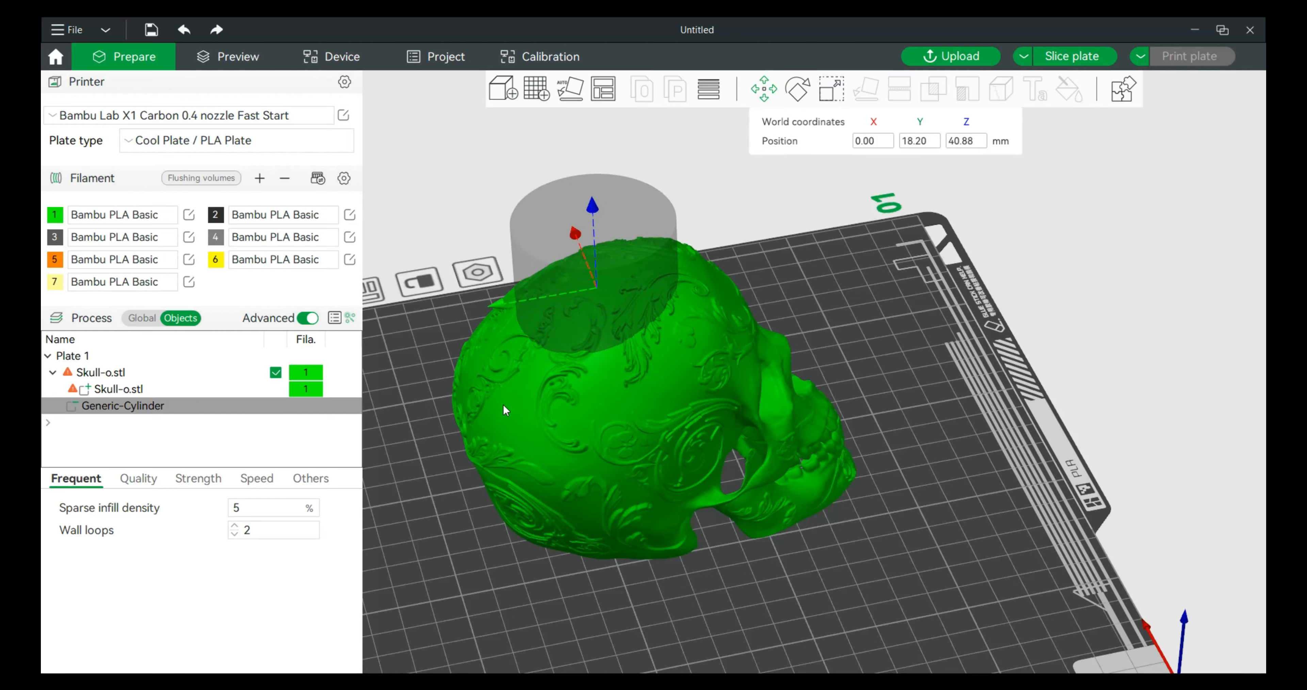
{"action": "left_click_drag", "start_coordinate": [502, 548], "coordinate": [567, 549]}
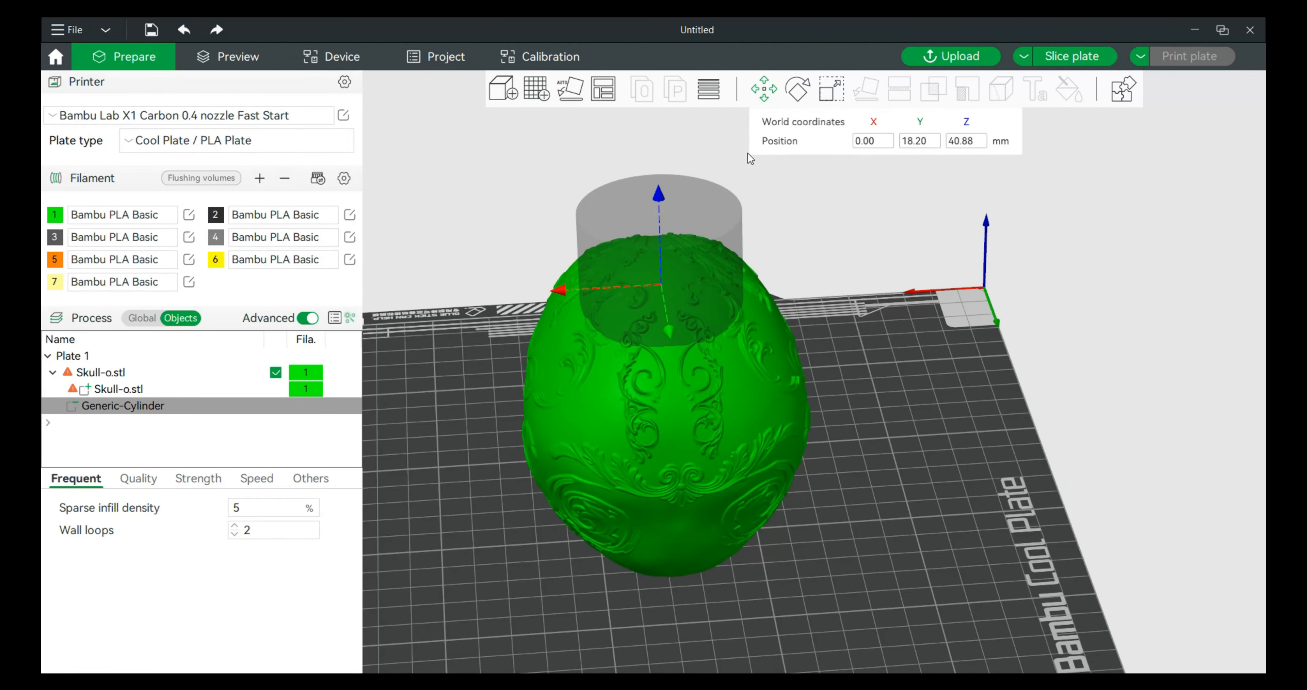
{"action": "left_click_drag", "start_coordinate": [663, 197], "coordinate": [678, 355]}
{"action": "mouse_move", "coordinate": [878, 367]}
{"action": "left_mouse_down"}
{"action": "mouse_move", "coordinate": [943, 365]}
{"action": "mouse_move", "coordinate": [912, 357]}
{"action": "mouse_move", "coordinate": [872, 378]}
{"action": "left_mouse_up"}
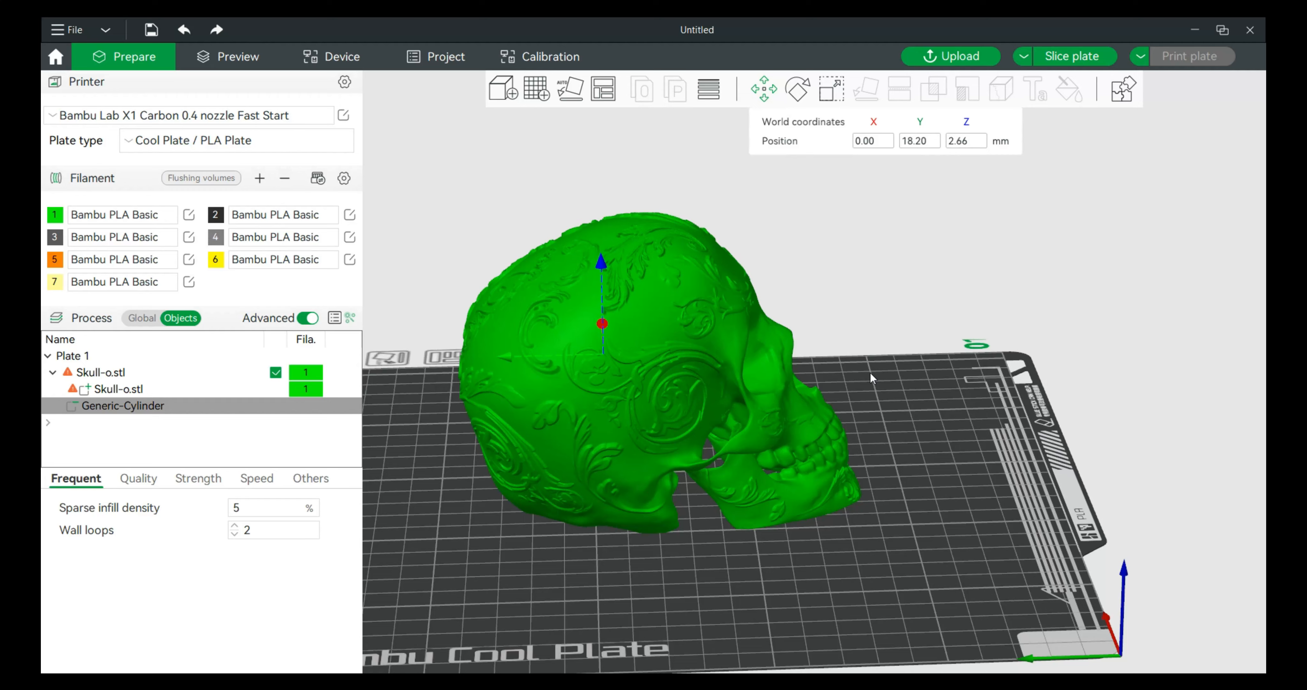
{"action": "left_click_drag", "start_coordinate": [511, 361], "coordinate": [494, 360]}
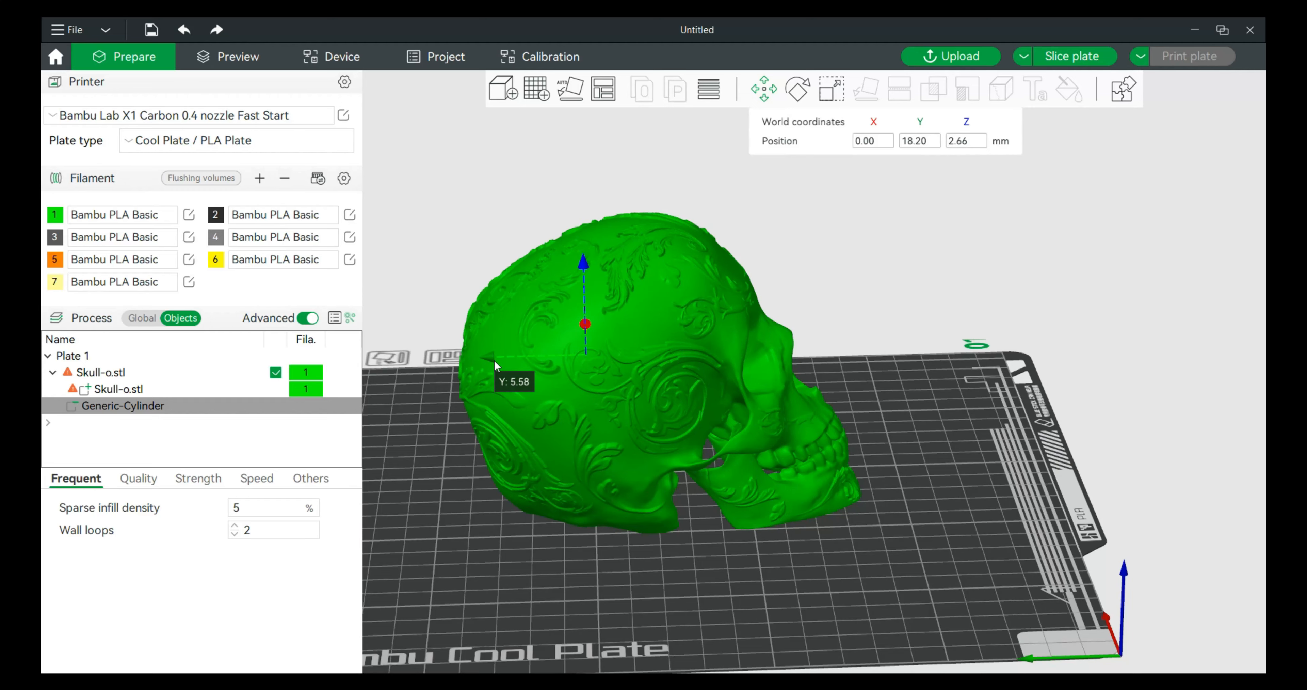
Slice the plate and examine the depth and floor of the cylindrical cavity layer by layer.
{"action": "left_click_drag", "start_coordinate": [589, 521], "coordinate": [620, 559]}
{"action": "left_click", "coordinate": [1071, 56]}
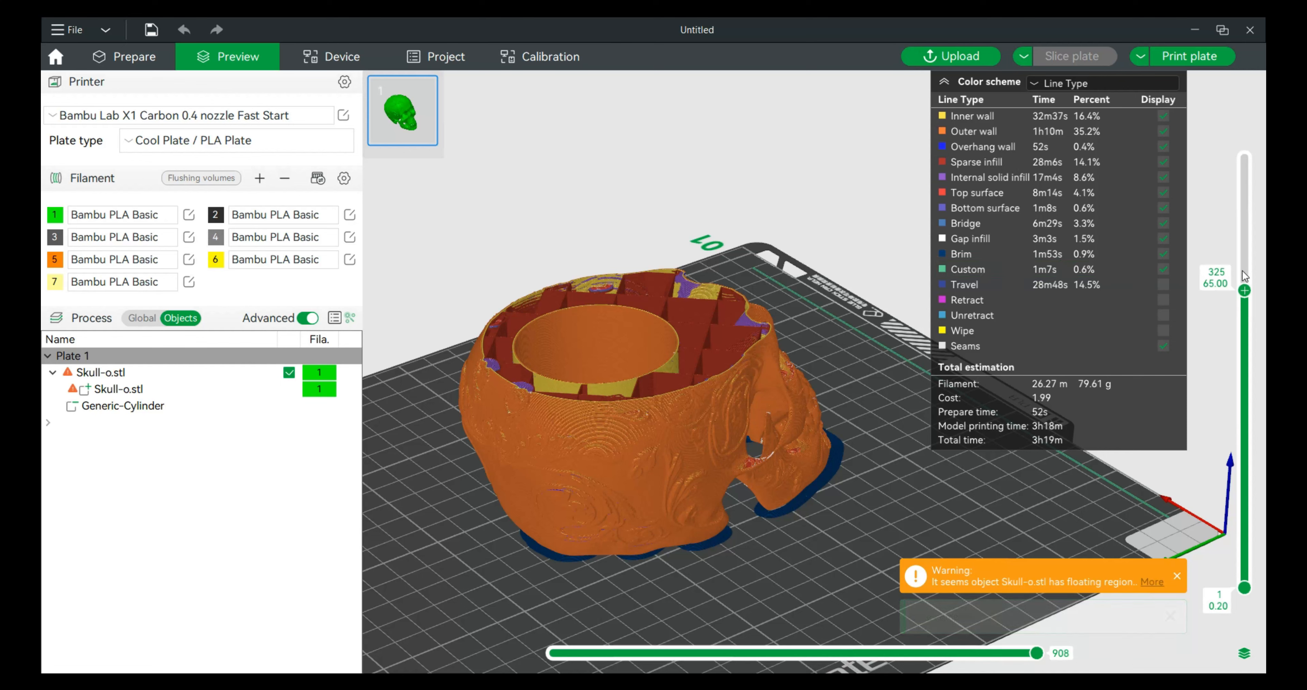
{"action": "left_click_drag", "start_coordinate": [1245, 294], "coordinate": [1207, 358]}
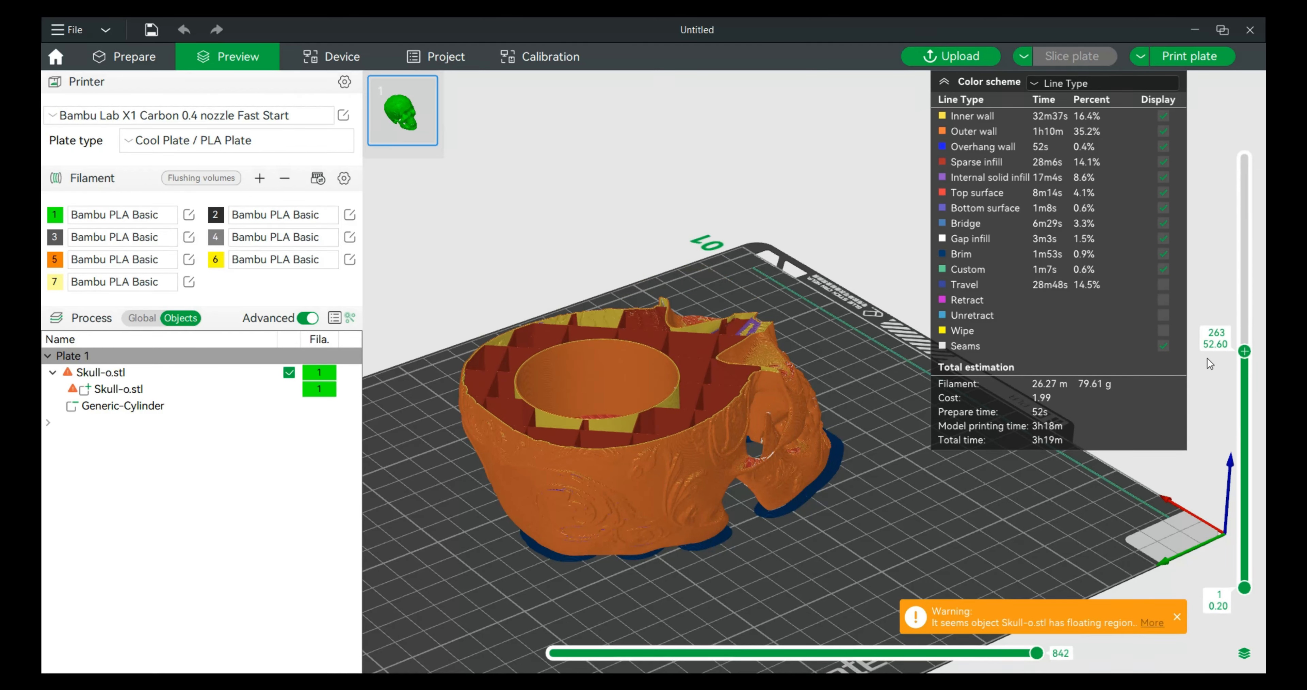
{"action": "left_click_drag", "start_coordinate": [913, 523], "coordinate": [917, 547]}
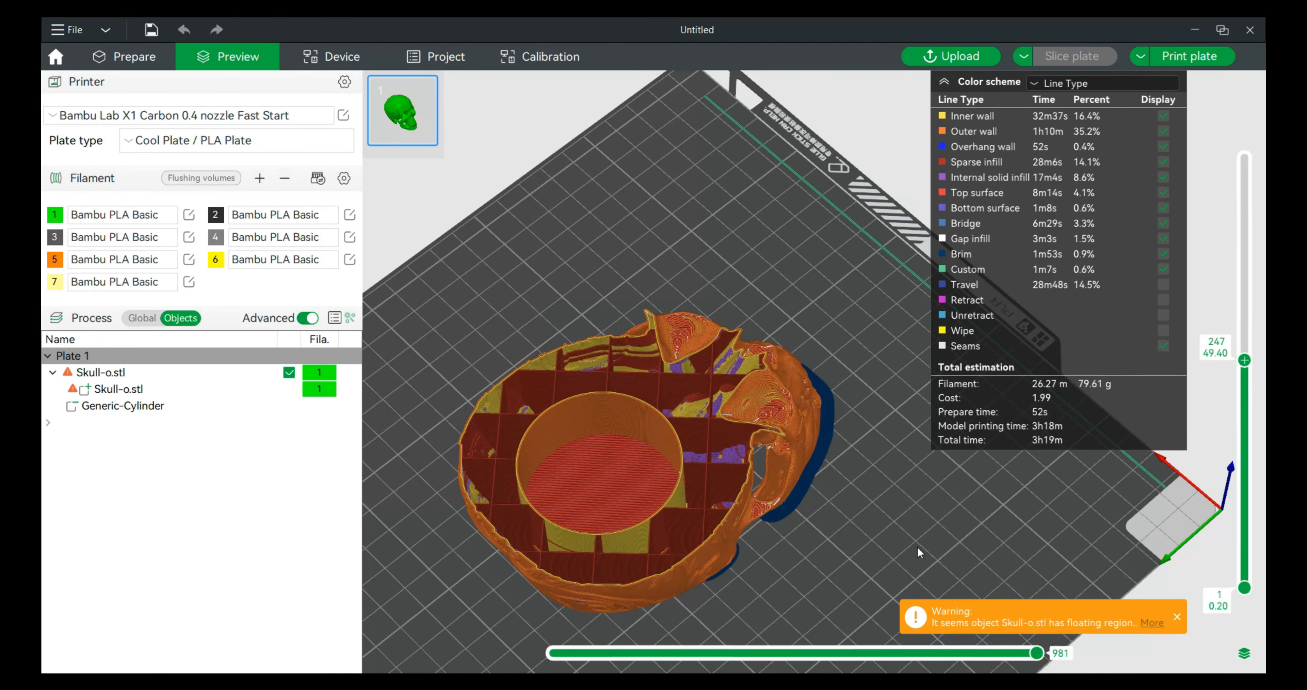
{"action": "left_click_drag", "start_coordinate": [1244, 360], "coordinate": [1243, 486]}
{"action": "left_click_drag", "start_coordinate": [964, 568], "coordinate": [1039, 499]}
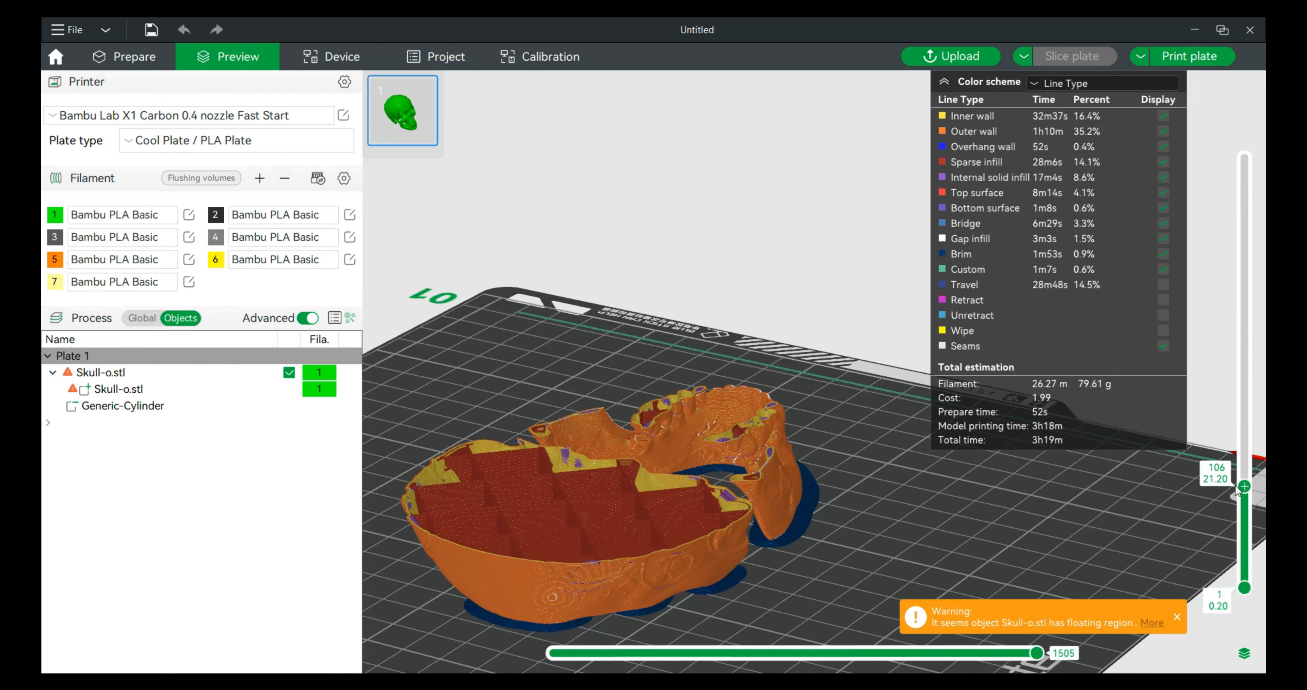
{"action": "mouse_move", "coordinate": [1242, 486]}
{"action": "left_mouse_down"}
{"action": "mouse_move", "coordinate": [1244, 545]}
{"action": "mouse_move", "coordinate": [1247, 465]}
{"action": "left_mouse_up"}
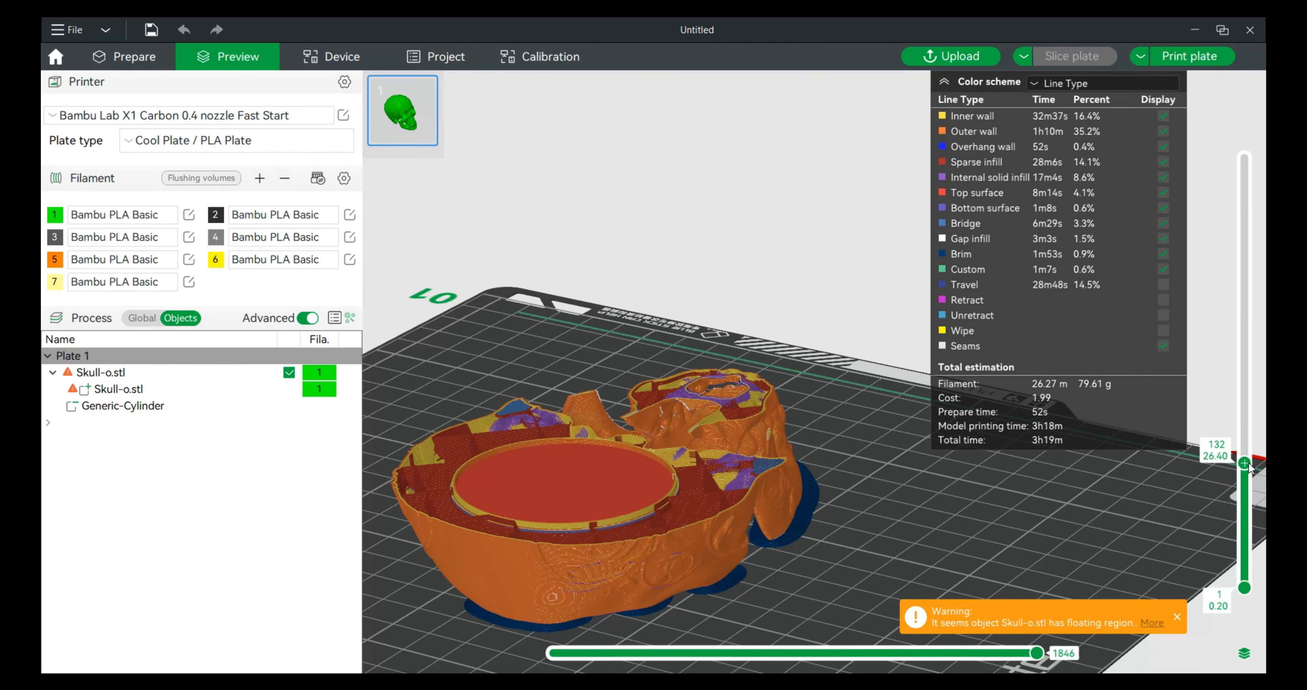
{"action": "middle_click_drag", "start_coordinate": [983, 496], "coordinate": [924, 521]}
Return to model preparation and set the negative cylinder's Z size to 60 mm.
{"action": "left_click", "coordinate": [134, 56]}
{"action": "left_click", "coordinate": [123, 405]}
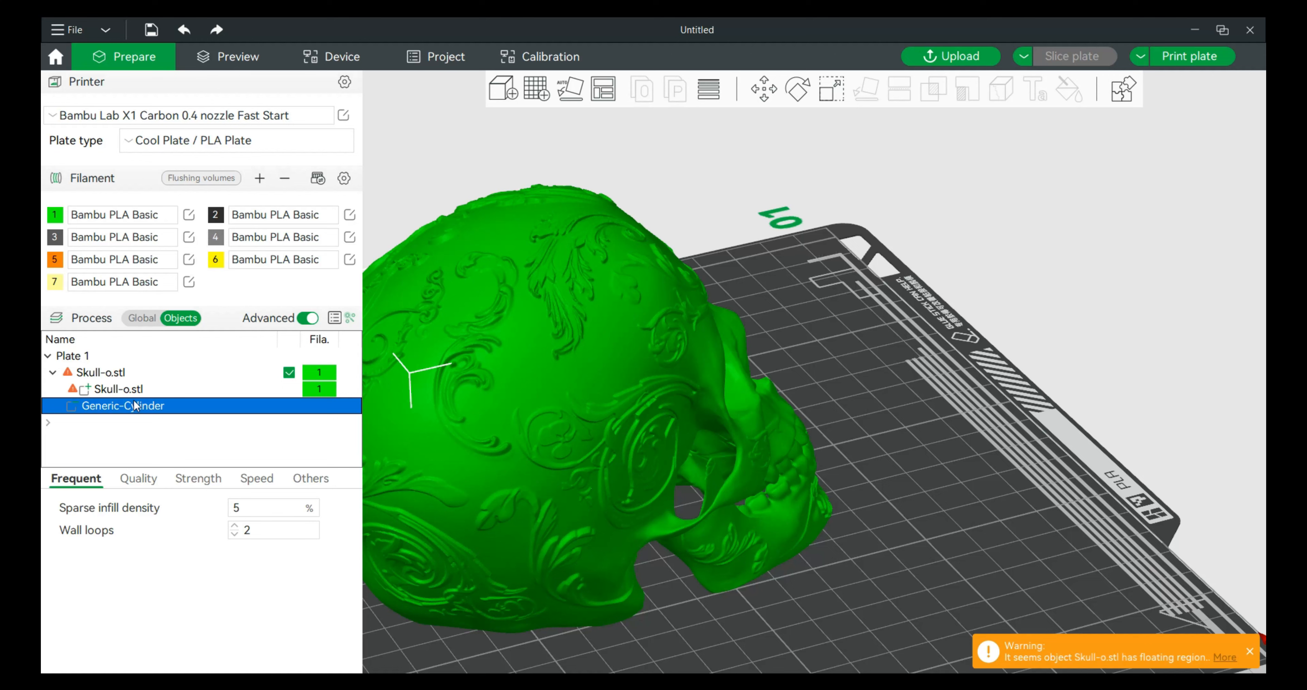
{"action": "left_click", "coordinate": [825, 94]}
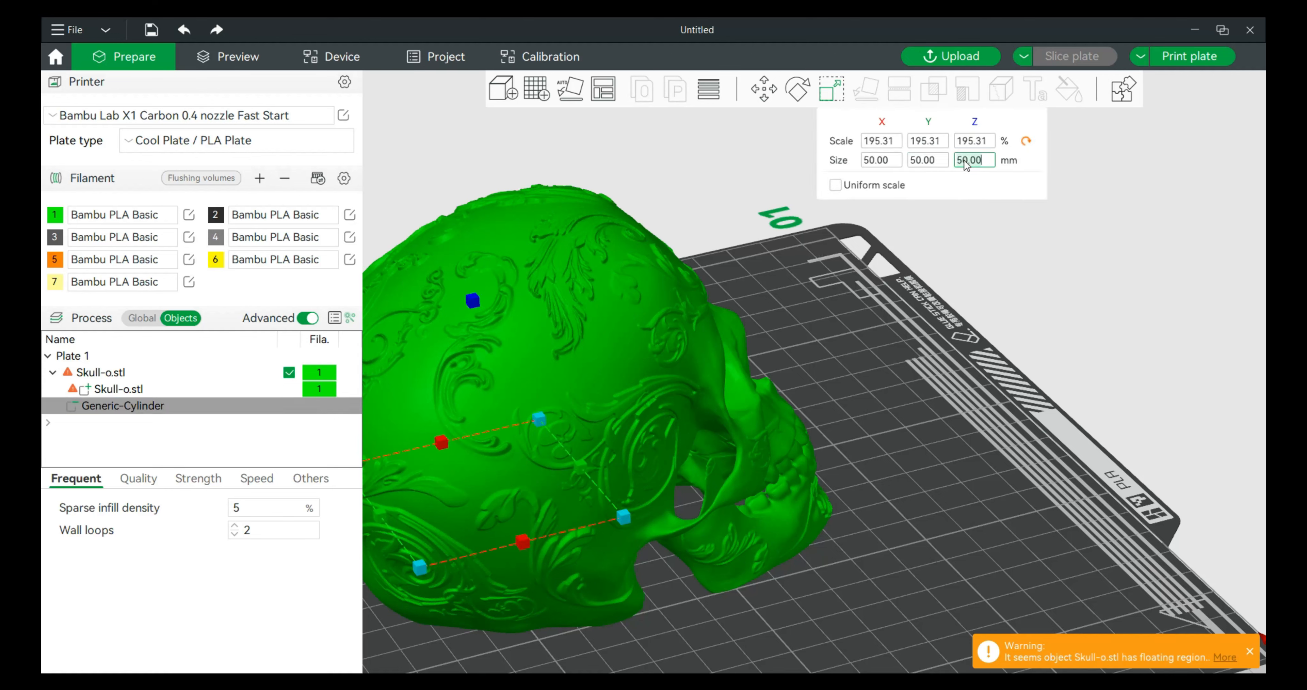
{"action": "type", "text": "60"}
{"action": "key", "text": "Return"}
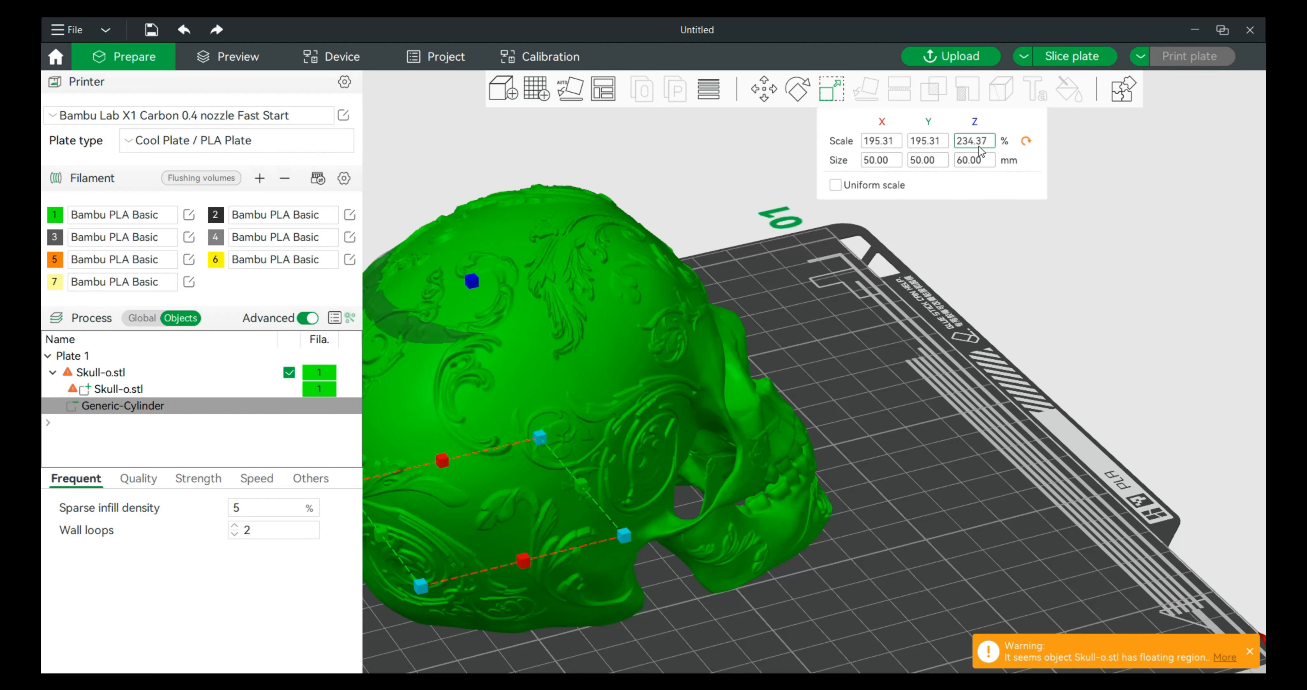
Lower the cylinder to about Z -5.13 mm and slice the plate again to check the deeper cavity.
{"action": "left_click_drag", "start_coordinate": [802, 384], "coordinate": [939, 363]}
{"action": "left_click", "coordinate": [763, 89]}
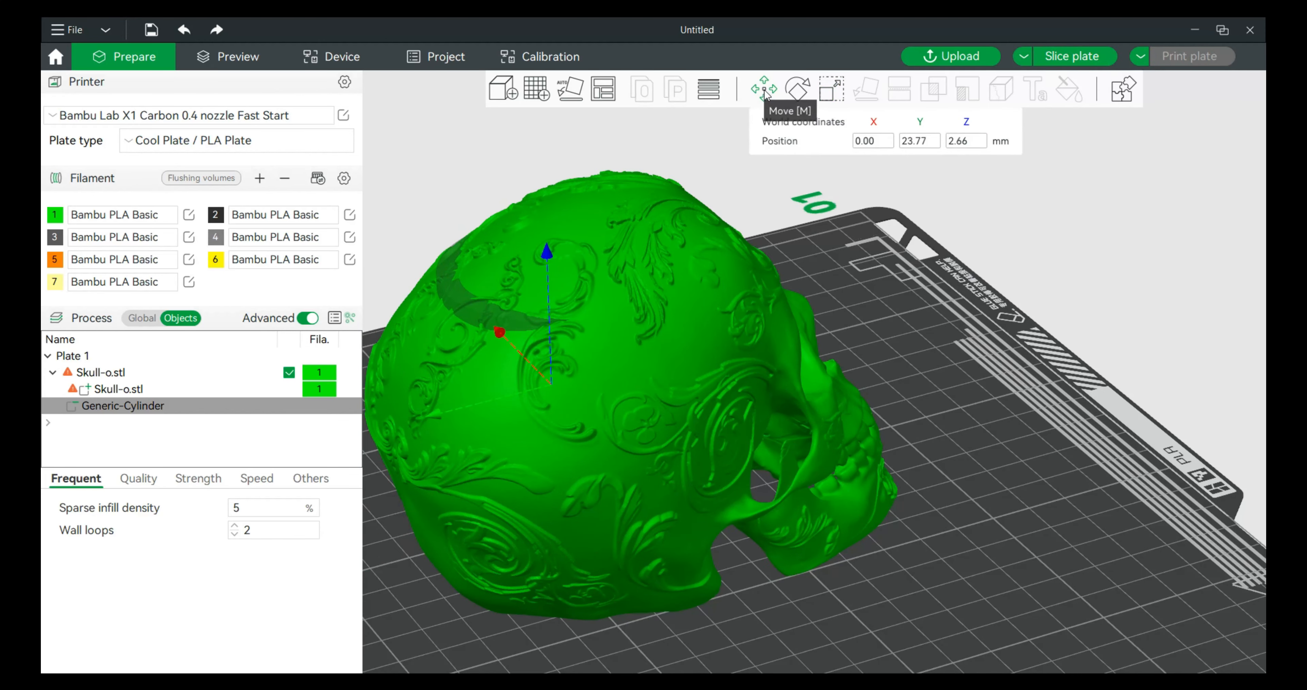
{"action": "left_click_drag", "start_coordinate": [547, 252], "coordinate": [547, 277]}
{"action": "left_click_drag", "start_coordinate": [798, 615], "coordinate": [779, 607]}
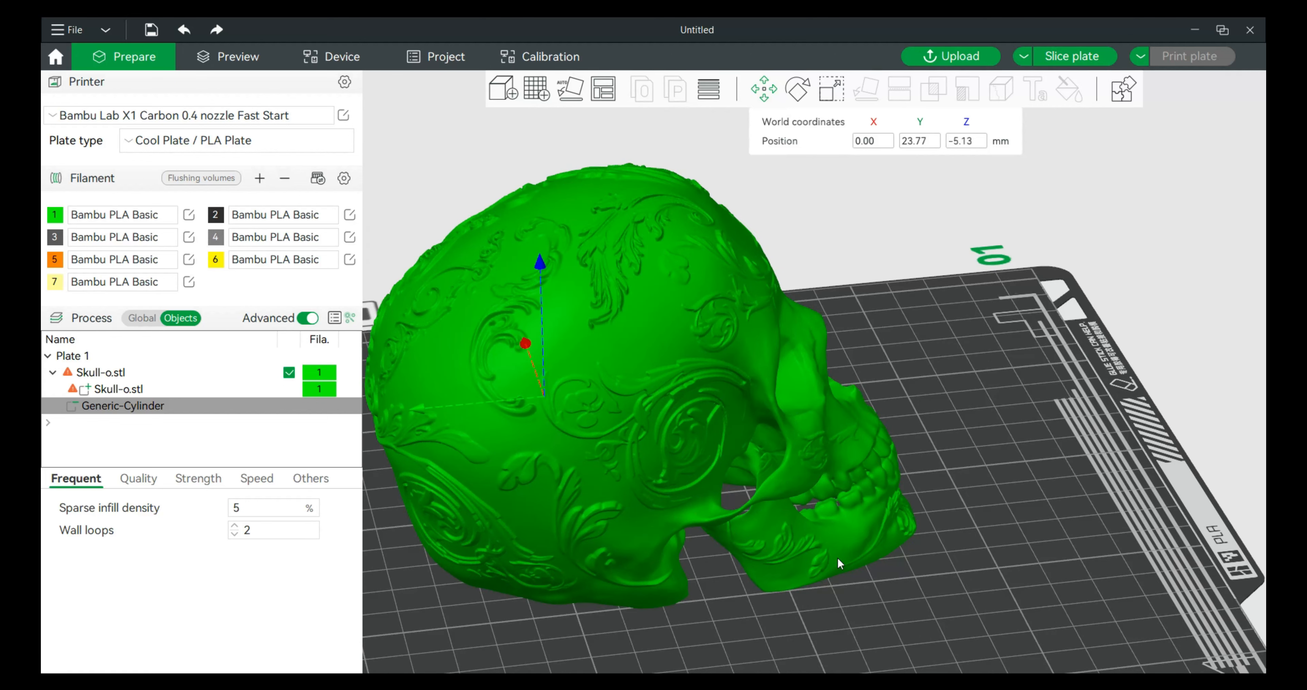
{"action": "left_click", "coordinate": [1071, 57]}
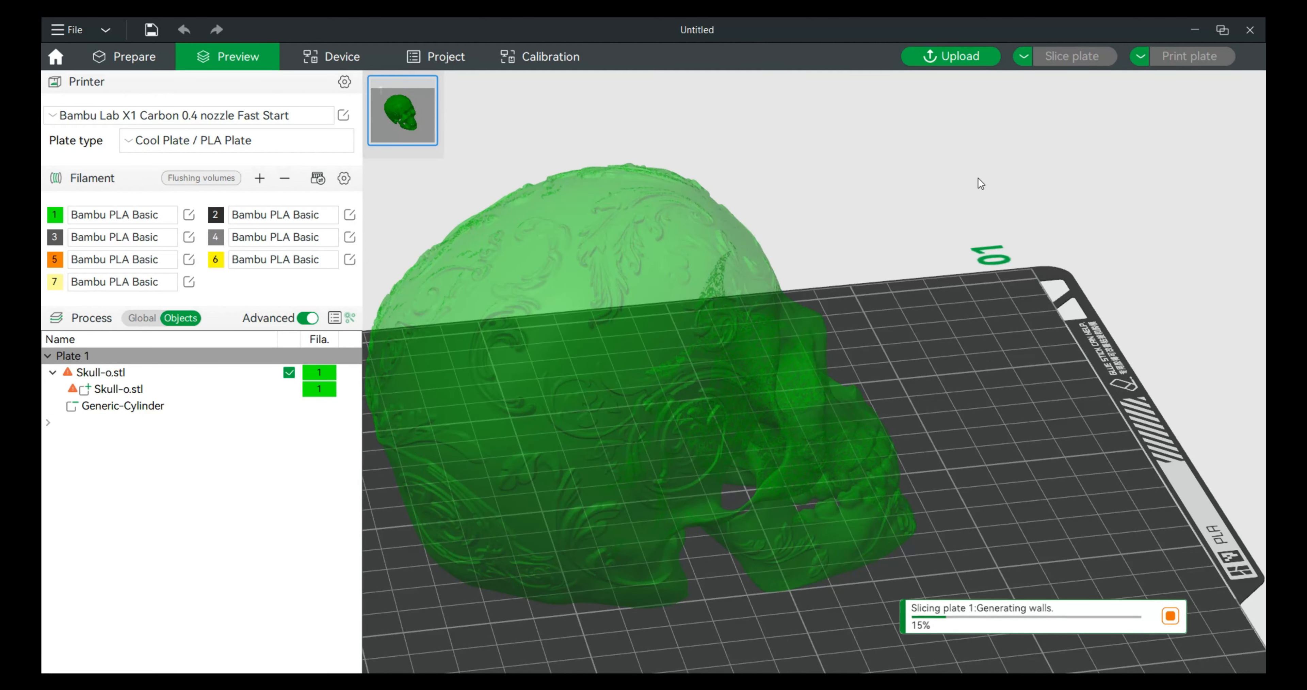
{"action": "left_click_drag", "start_coordinate": [889, 217], "coordinate": [925, 219]}
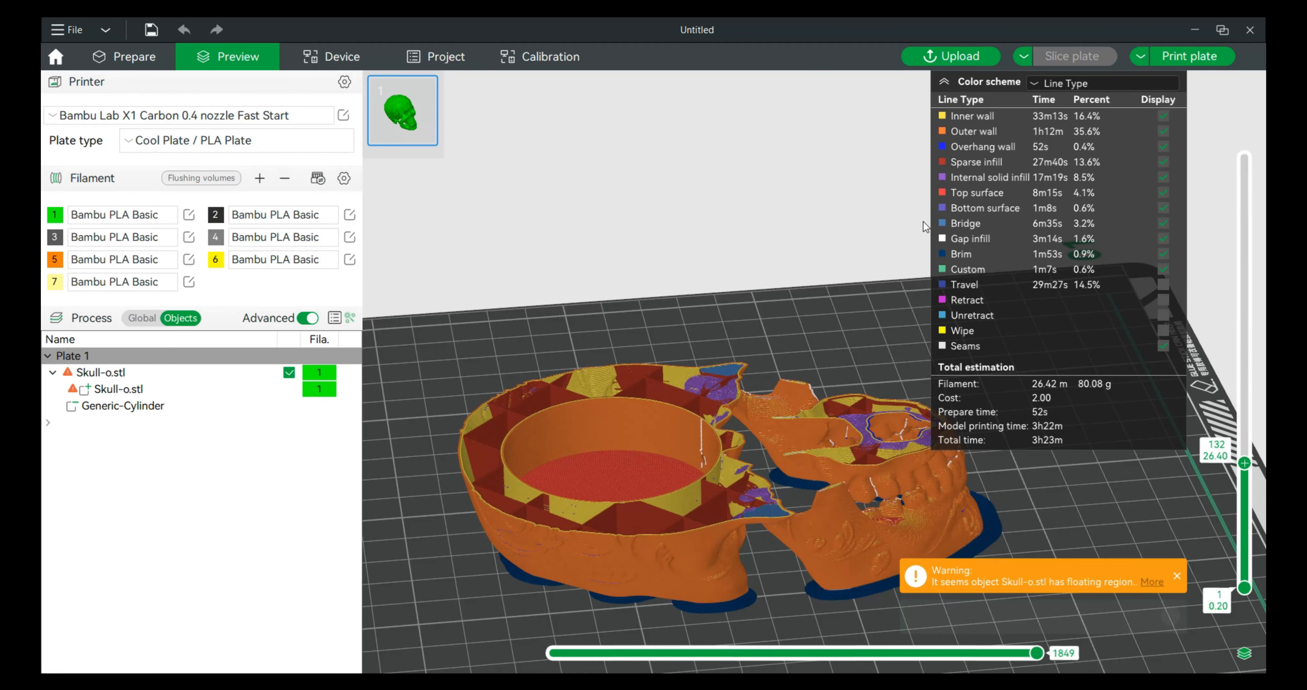
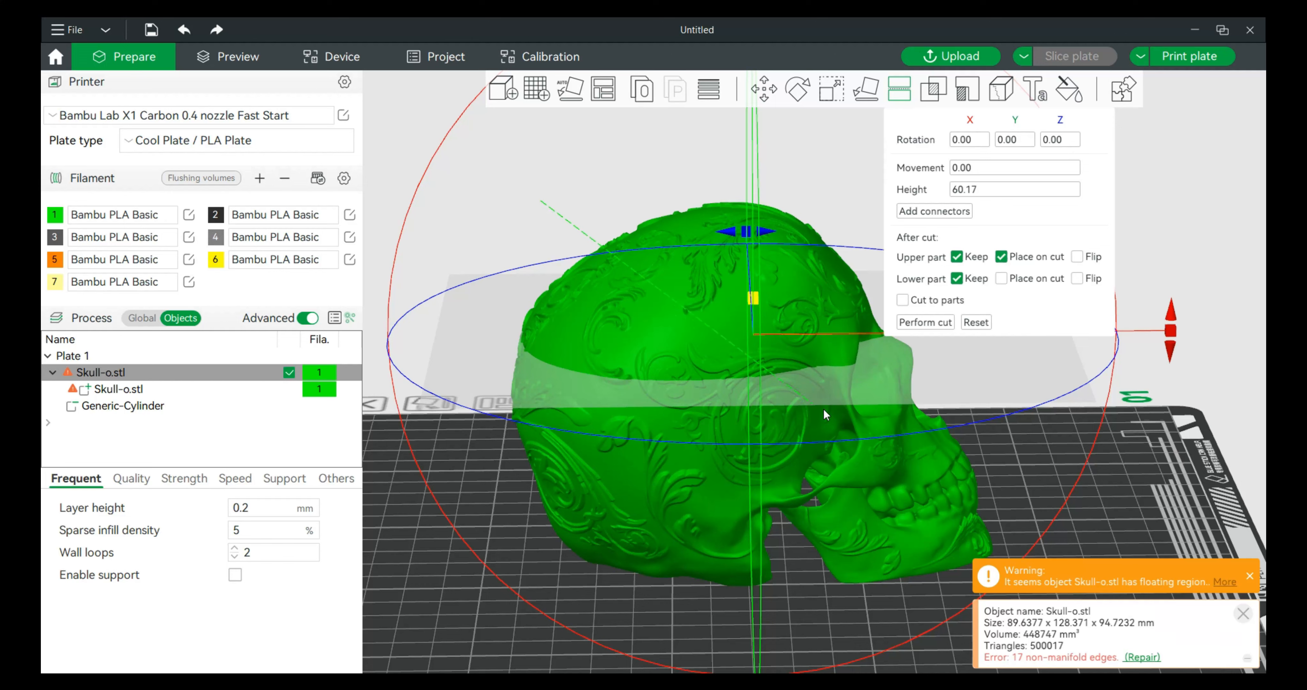
Raise the horizontal cutting plane through the skull to a height of about 68.33 mm.
{"action": "left_click_drag", "start_coordinate": [931, 510], "coordinate": [980, 547], "text": "shift"}
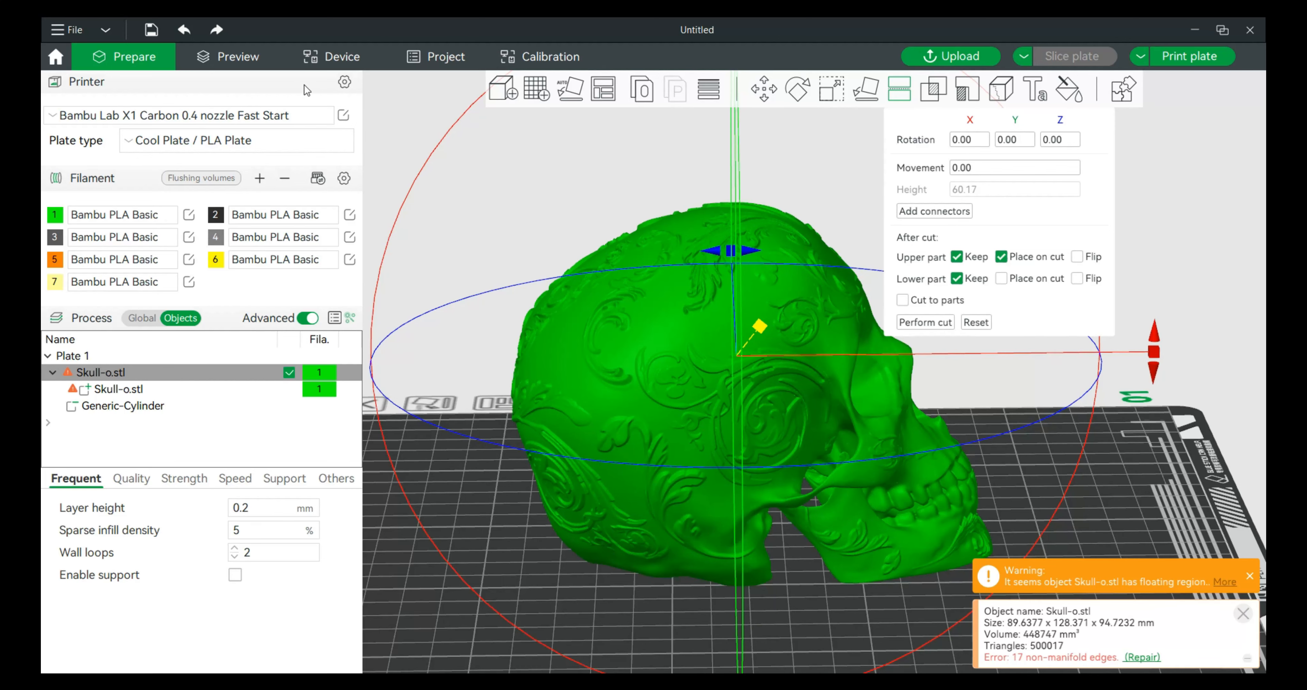
{"action": "left_click", "coordinate": [182, 29]}
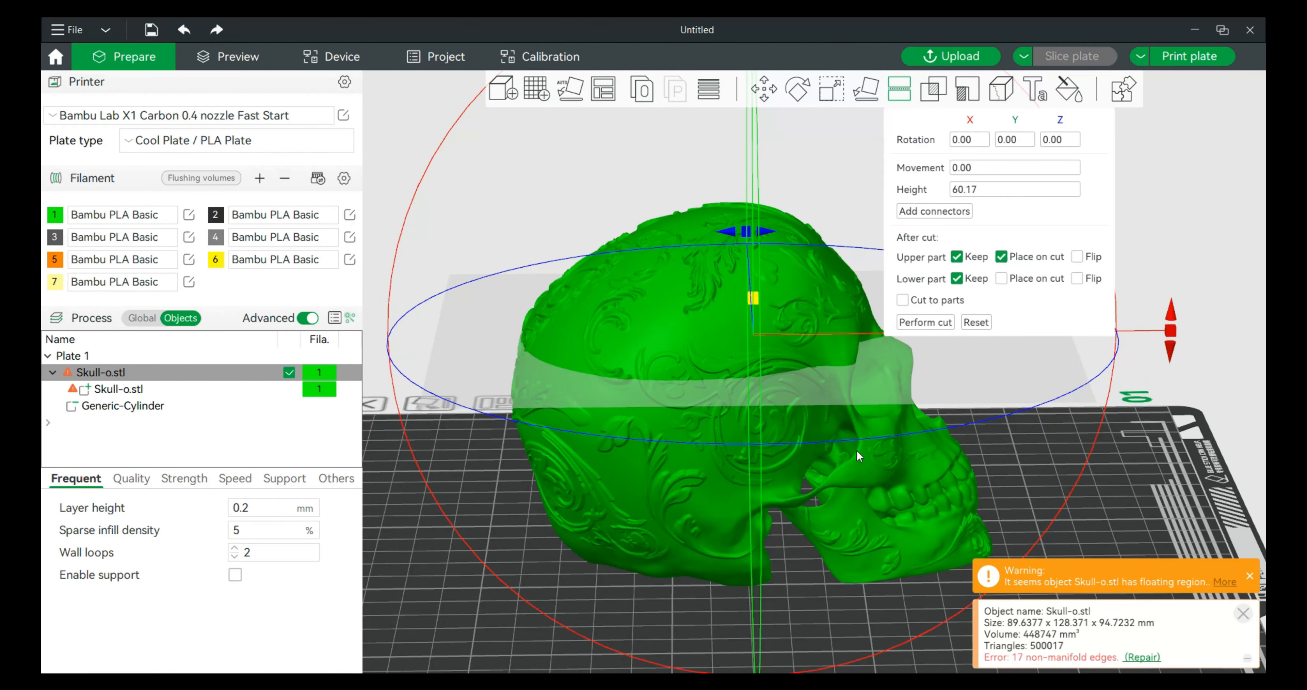
{"action": "left_click_drag", "start_coordinate": [1092, 461], "coordinate": [1041, 469]}
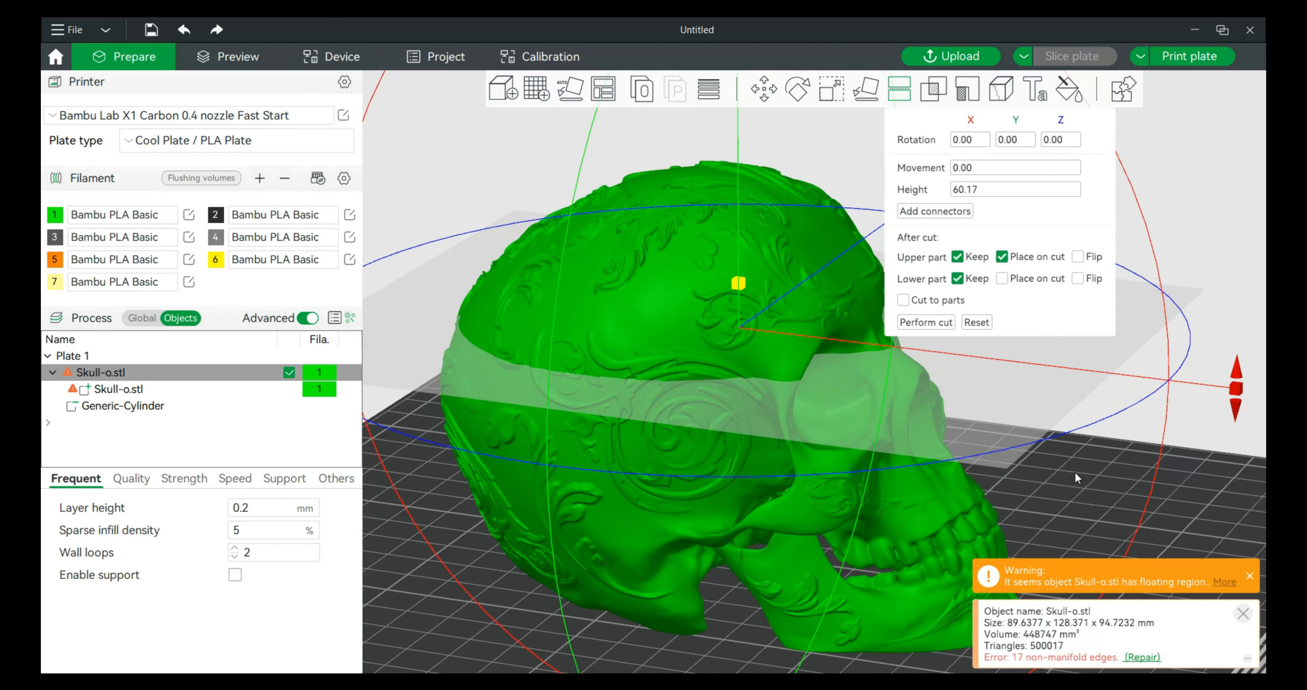
{"action": "left_click_drag", "start_coordinate": [738, 278], "coordinate": [734, 236]}
{"action": "left_click_drag", "start_coordinate": [839, 446], "coordinate": [834, 469]}
{"action": "left_click_drag", "start_coordinate": [724, 236], "coordinate": [724, 244]}
{"action": "left_click_drag", "start_coordinate": [529, 459], "coordinate": [573, 461]}
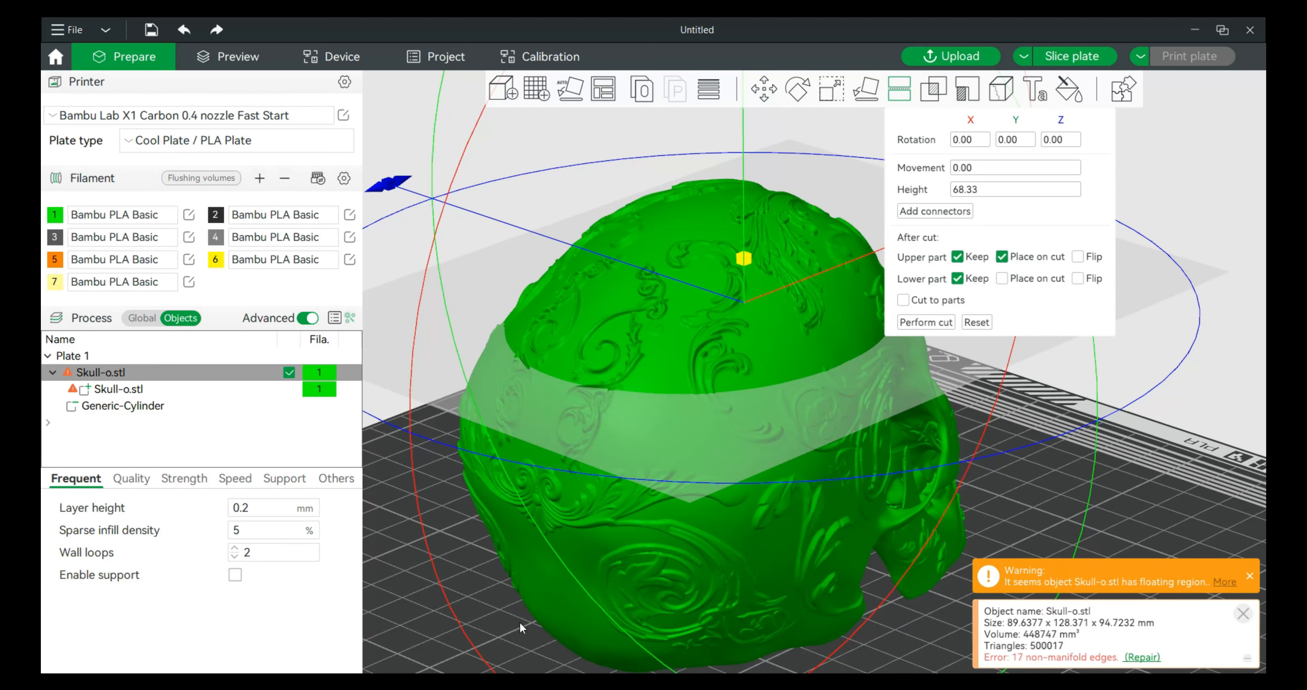
{"action": "left_click_drag", "start_coordinate": [520, 622], "coordinate": [472, 623]}
{"action": "left_click_drag", "start_coordinate": [1094, 519], "coordinate": [965, 479]}
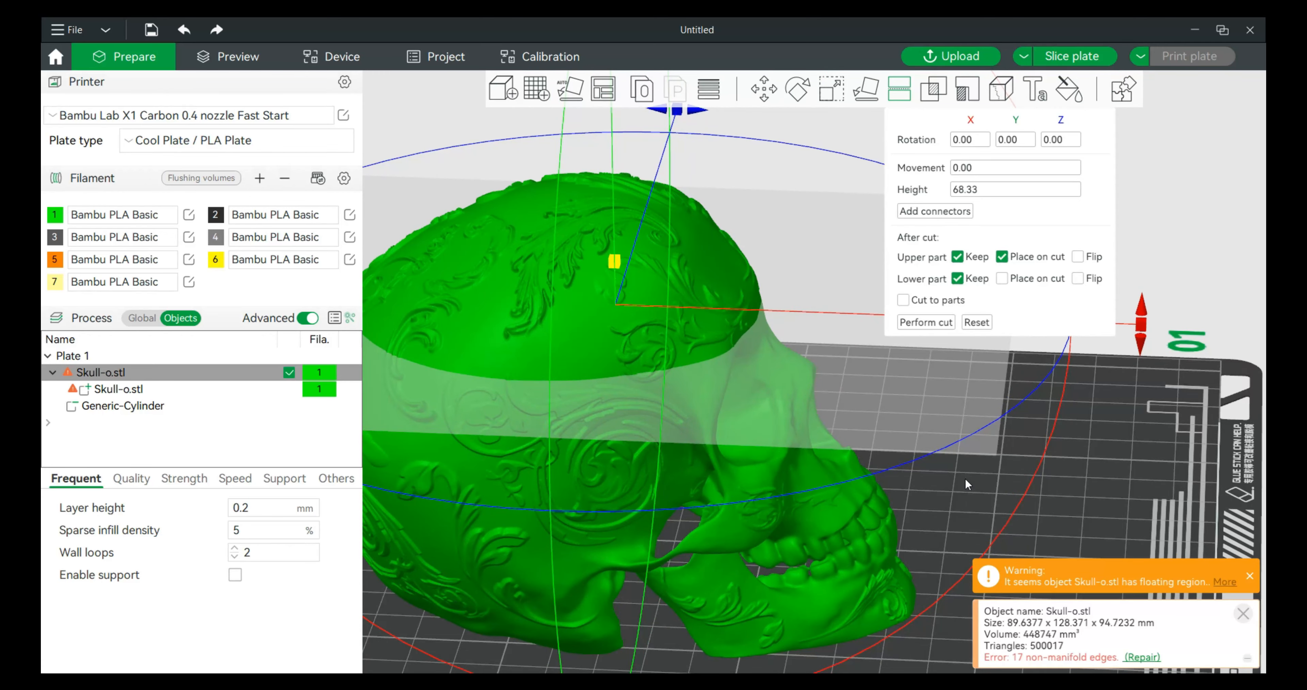
{"action": "left_click", "coordinate": [927, 212]}
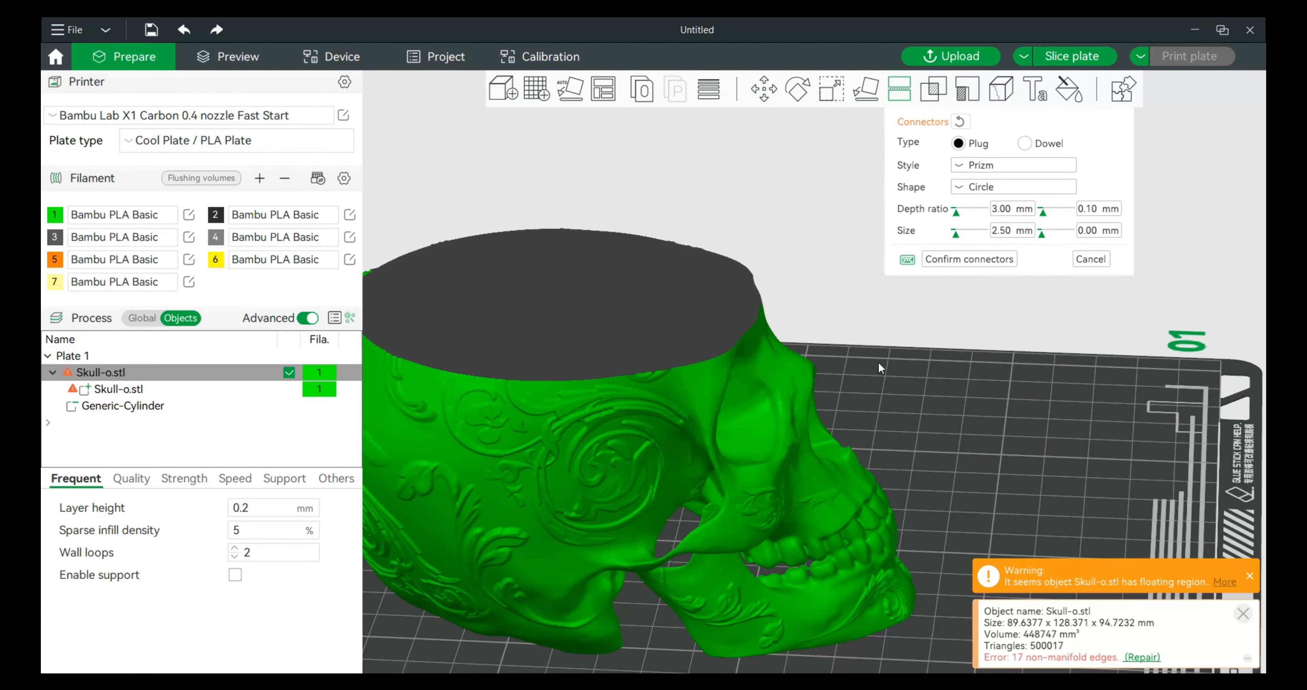
{"action": "mouse_move", "coordinate": [878, 361]}
{"action": "left_mouse_down"}
{"action": "mouse_move", "coordinate": [862, 373]}
{"action": "mouse_move", "coordinate": [887, 368]}
{"action": "mouse_move", "coordinate": [889, 348]}
{"action": "mouse_move", "coordinate": [879, 359]}
{"action": "mouse_move", "coordinate": [859, 346]}
{"action": "mouse_move", "coordinate": [868, 363]}
{"action": "left_mouse_up"}
{"action": "mouse_move", "coordinate": [895, 321]}
{"action": "left_mouse_down"}
{"action": "mouse_move", "coordinate": [900, 330]}
{"action": "mouse_move", "coordinate": [888, 291]}
{"action": "mouse_move", "coordinate": [898, 316]}
{"action": "mouse_move", "coordinate": [886, 317]}
{"action": "mouse_move", "coordinate": [910, 333]}
{"action": "left_mouse_up"}
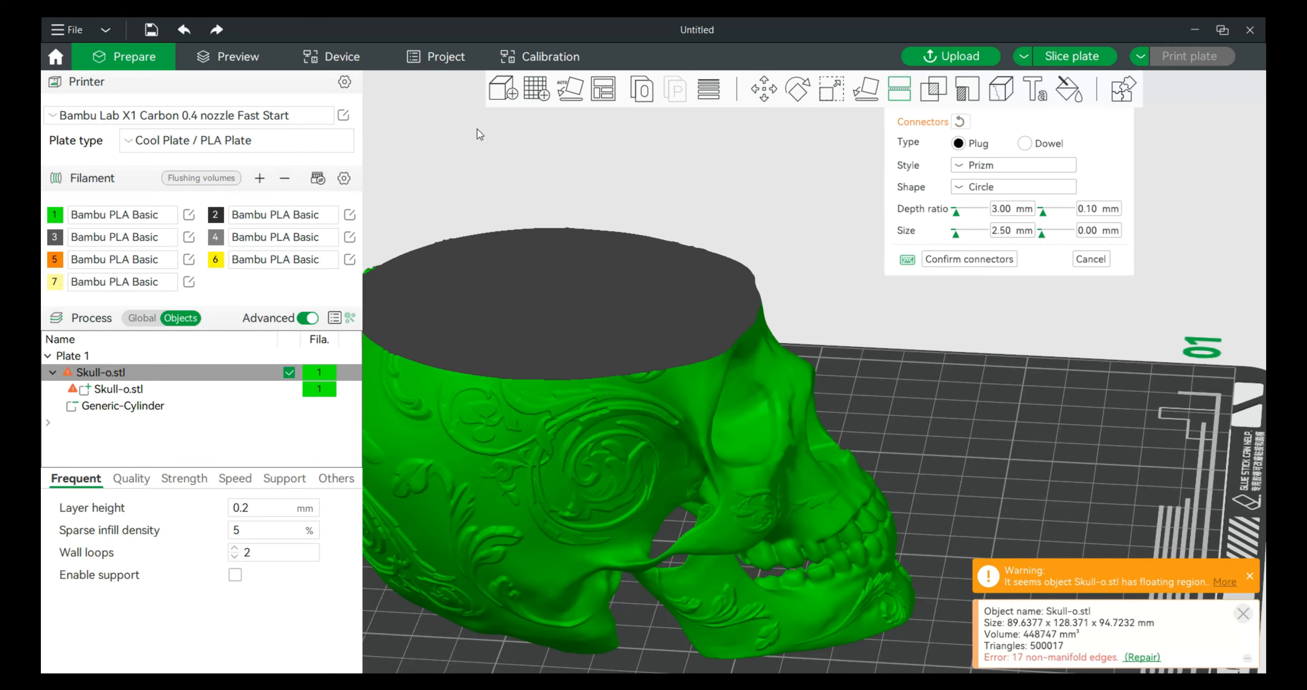
{"action": "scroll", "coordinate": [596, 211], "scroll_direction": "down", "scroll_amount": 3}
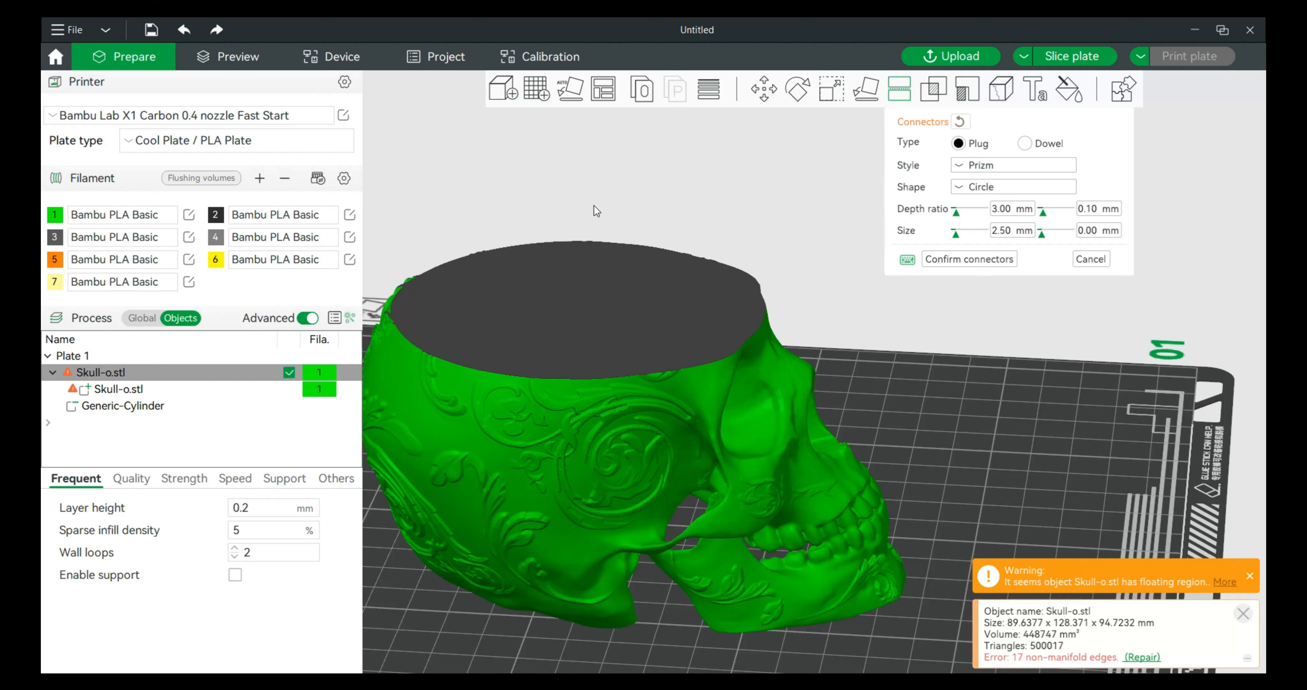
{"action": "scroll", "coordinate": [595, 206], "scroll_direction": "up", "scroll_amount": 2}
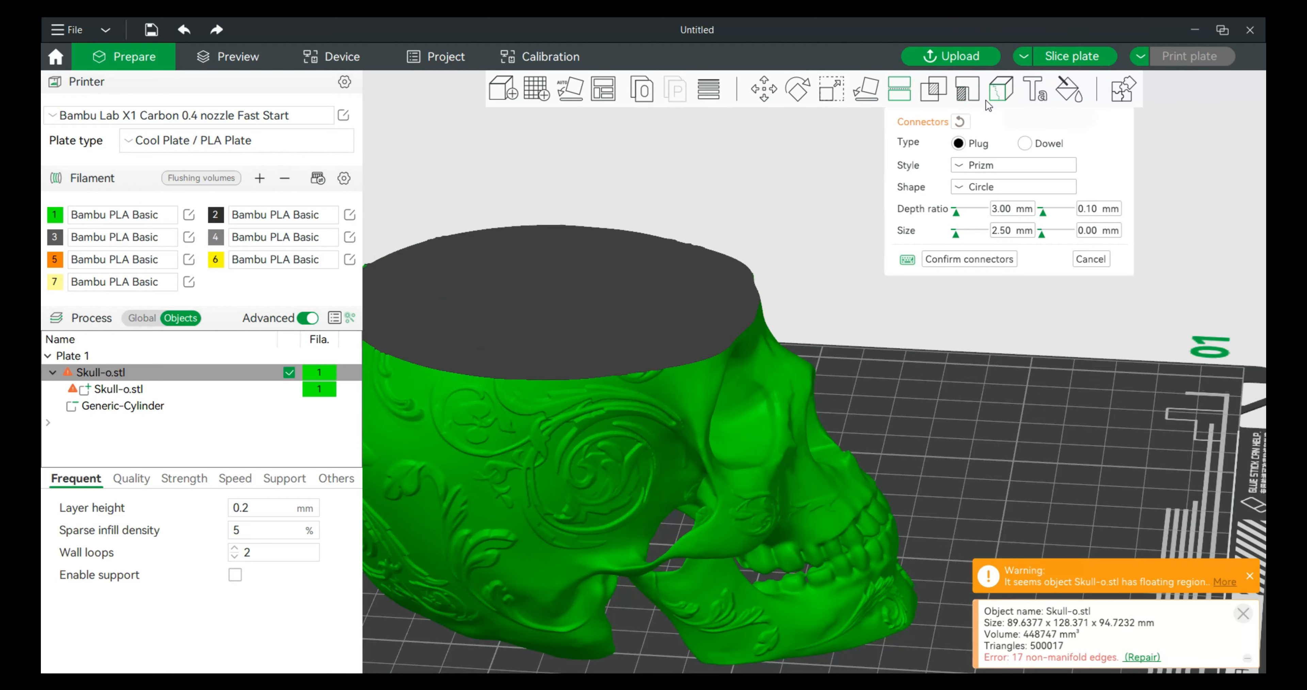
{"action": "left_click", "coordinate": [900, 94]}
Slice the plate and examine the rim and infill around the cavity at layer heights of about 67 to 71 mm.
{"action": "left_click", "coordinate": [1071, 55]}
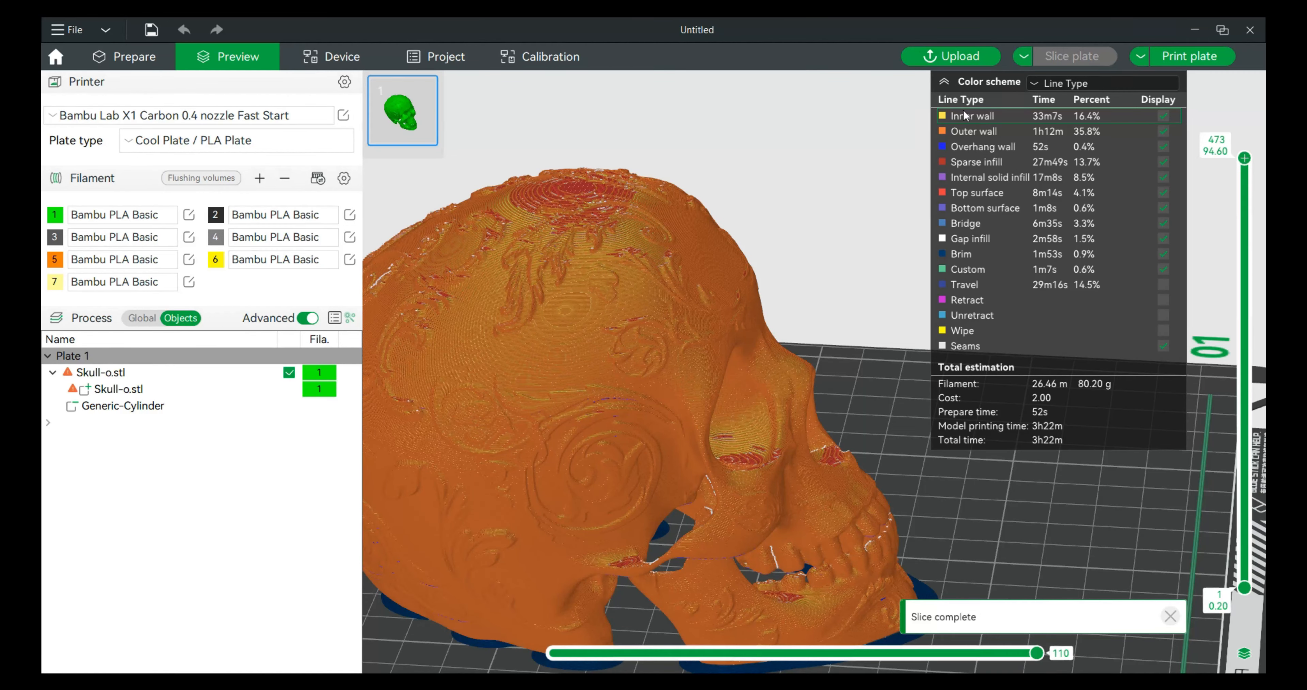
{"action": "left_click_drag", "start_coordinate": [1244, 158], "coordinate": [1246, 266]}
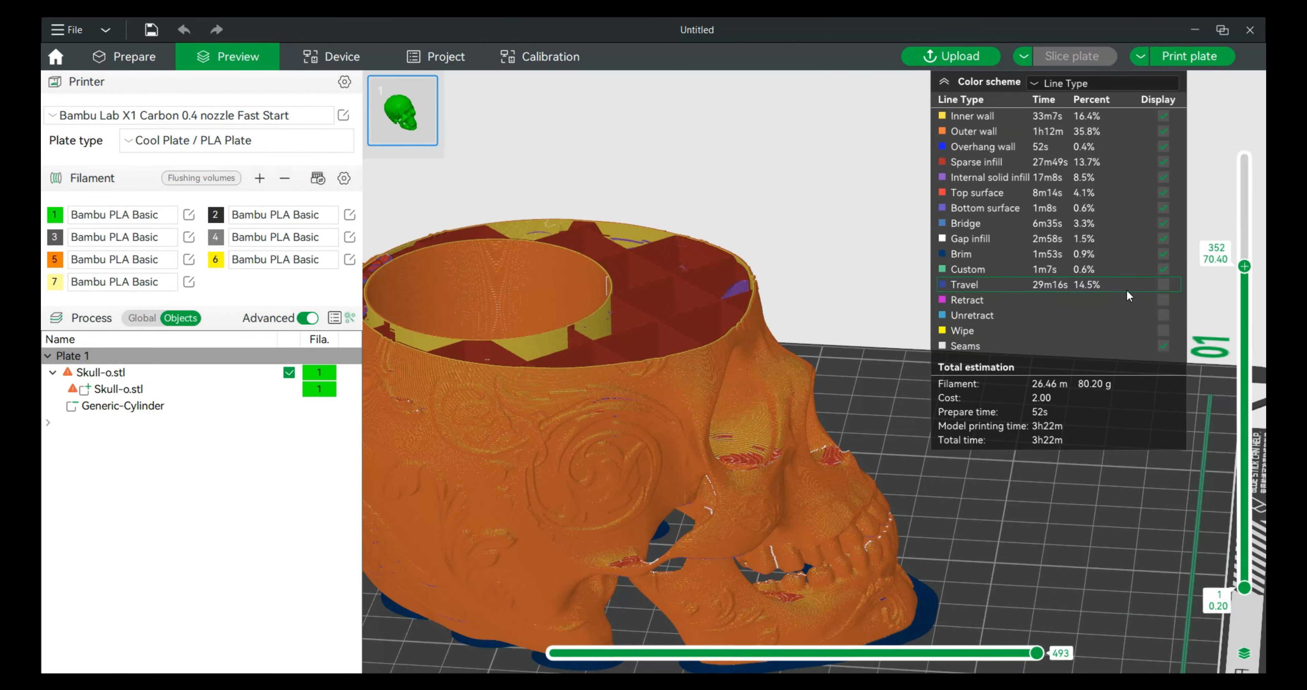
{"action": "left_click_drag", "start_coordinate": [1062, 454], "coordinate": [1008, 441]}
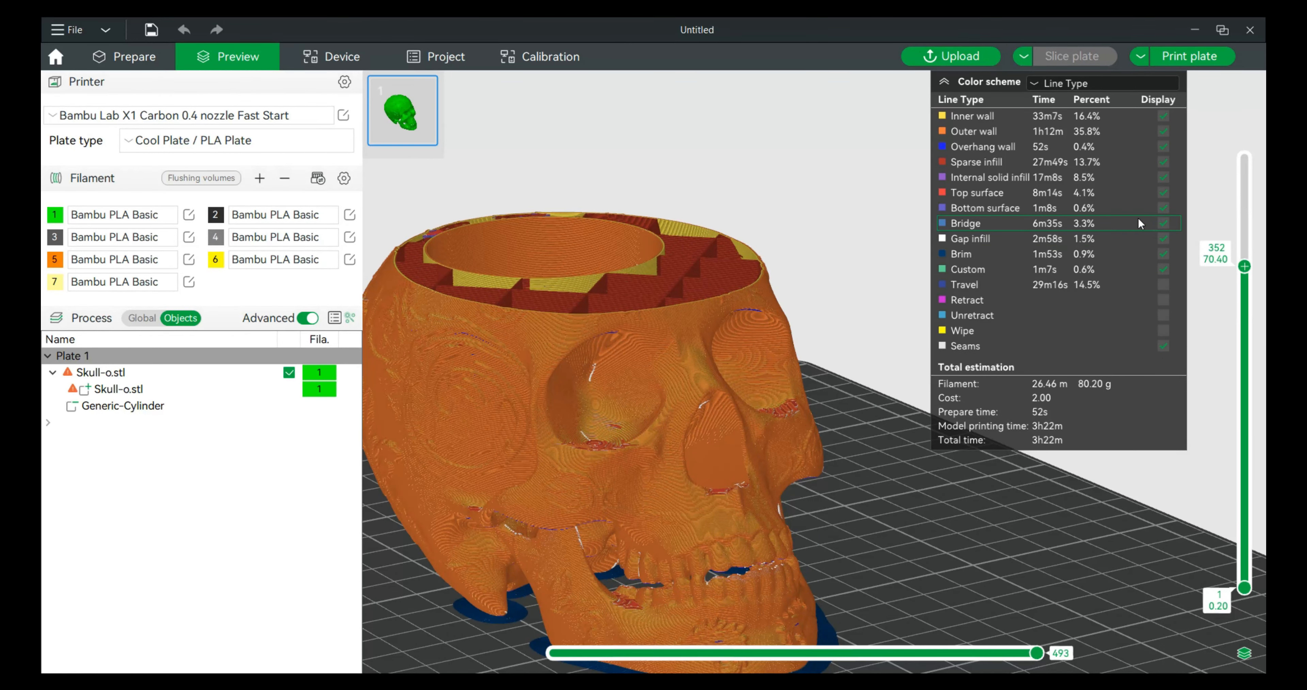
{"action": "scroll", "coordinate": [1247, 272], "scroll_direction": "up", "scroll_amount": 2}
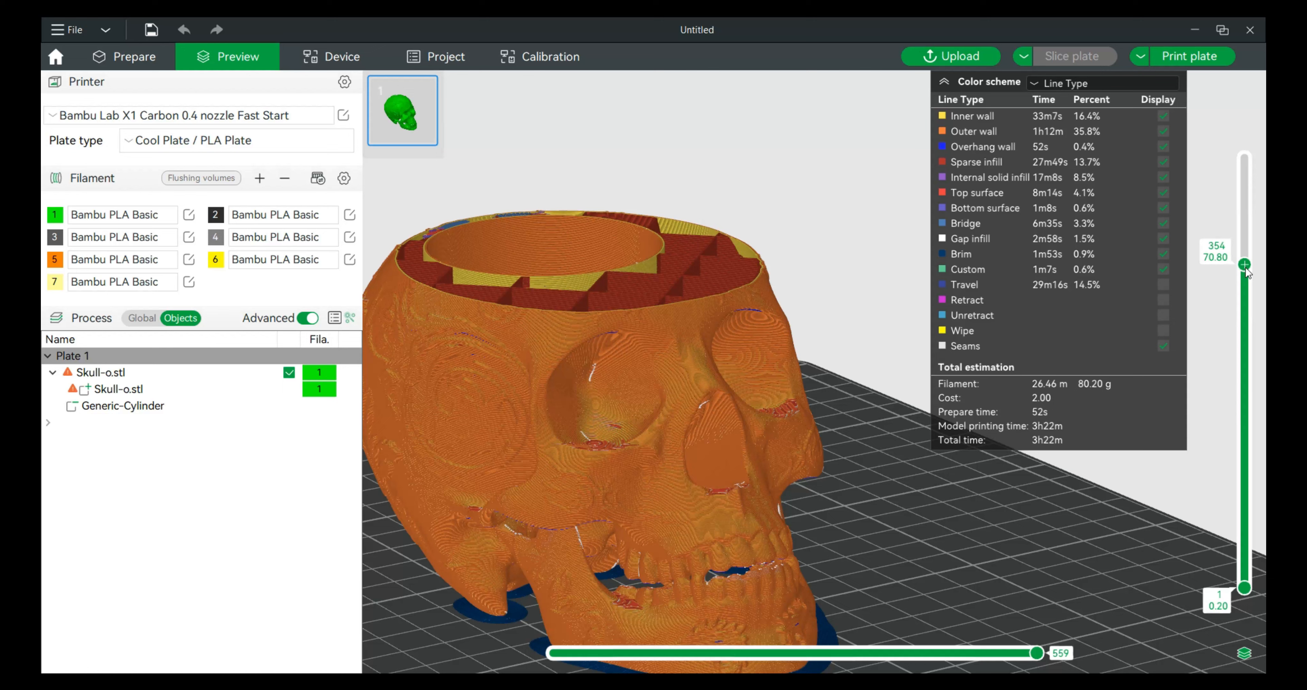
{"action": "left_click_drag", "start_coordinate": [1247, 273], "coordinate": [1247, 284]}
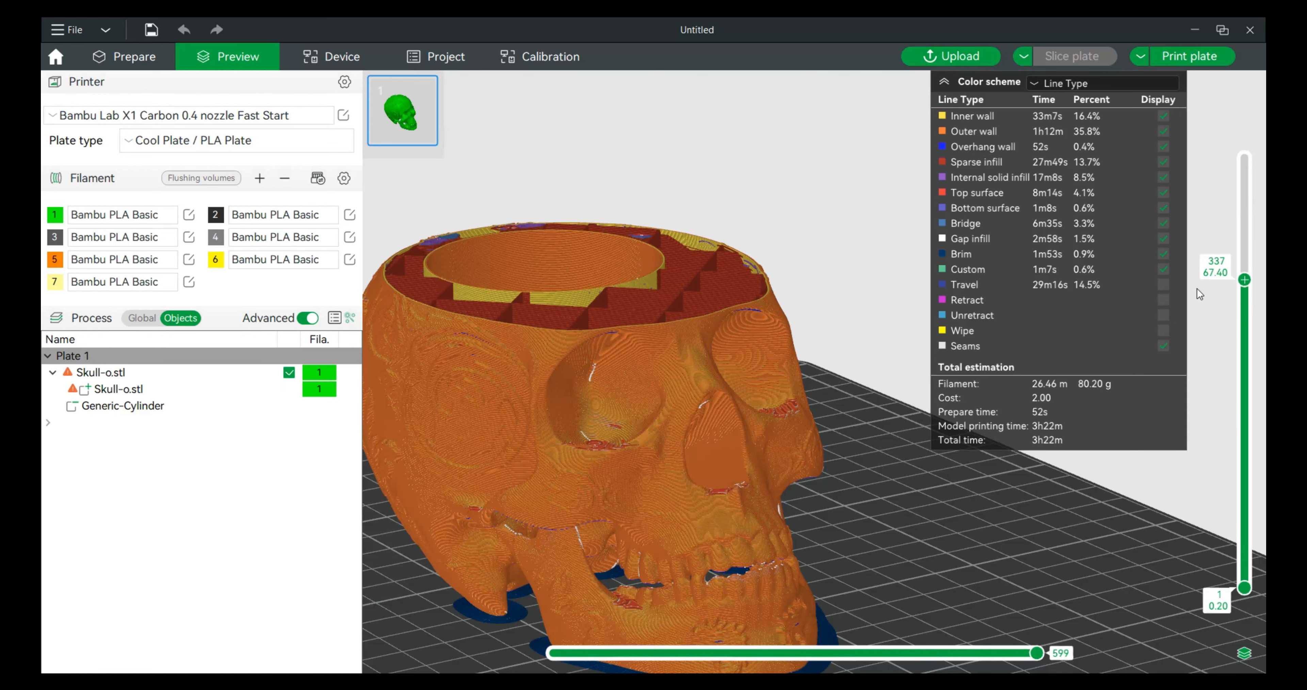
{"action": "left_click_drag", "start_coordinate": [995, 453], "coordinate": [972, 464]}
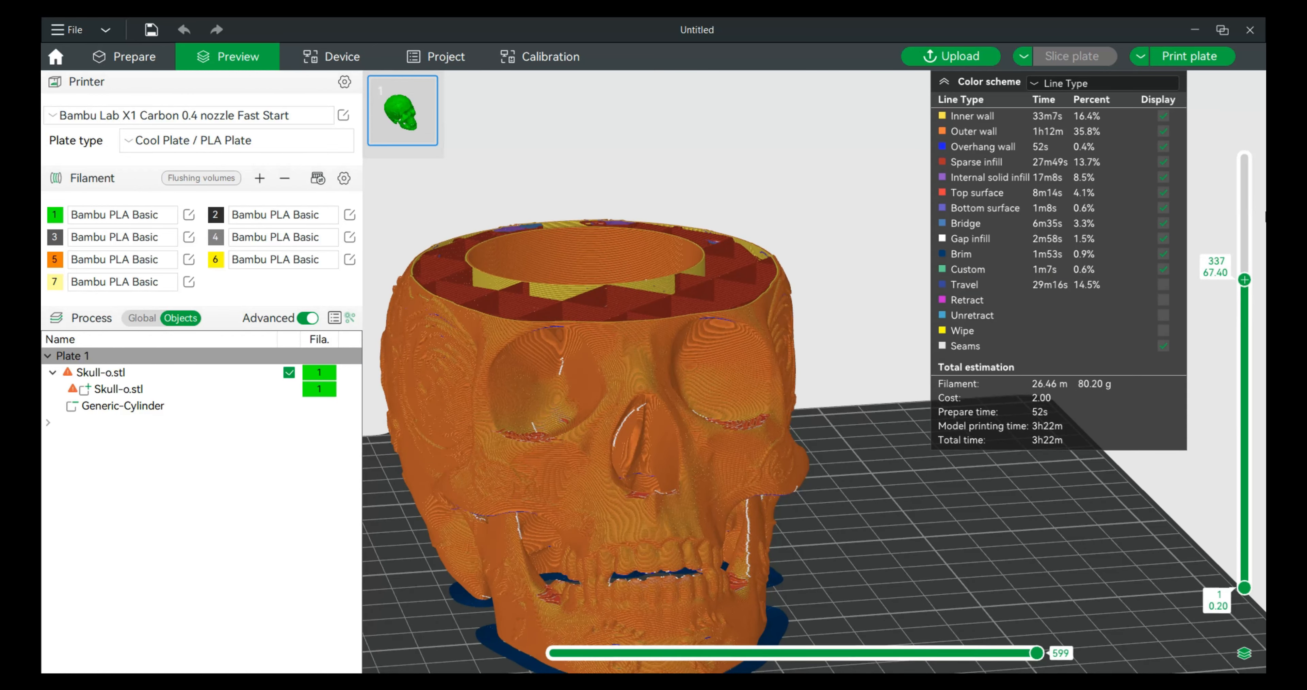
{"action": "mouse_move", "coordinate": [1243, 279]}
{"action": "left_mouse_down"}
{"action": "mouse_move", "coordinate": [1243, 249]}
{"action": "mouse_move", "coordinate": [1243, 283]}
{"action": "left_mouse_up"}
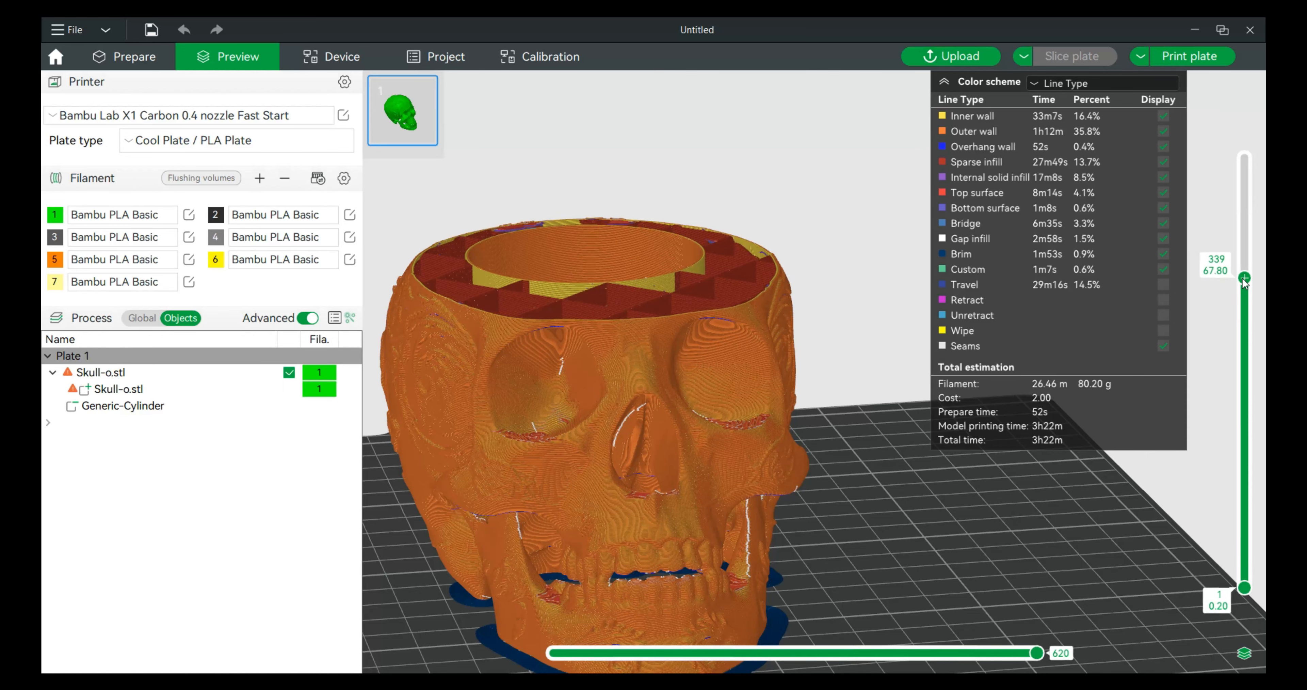
{"action": "left_click_drag", "start_coordinate": [863, 379], "coordinate": [770, 260]}
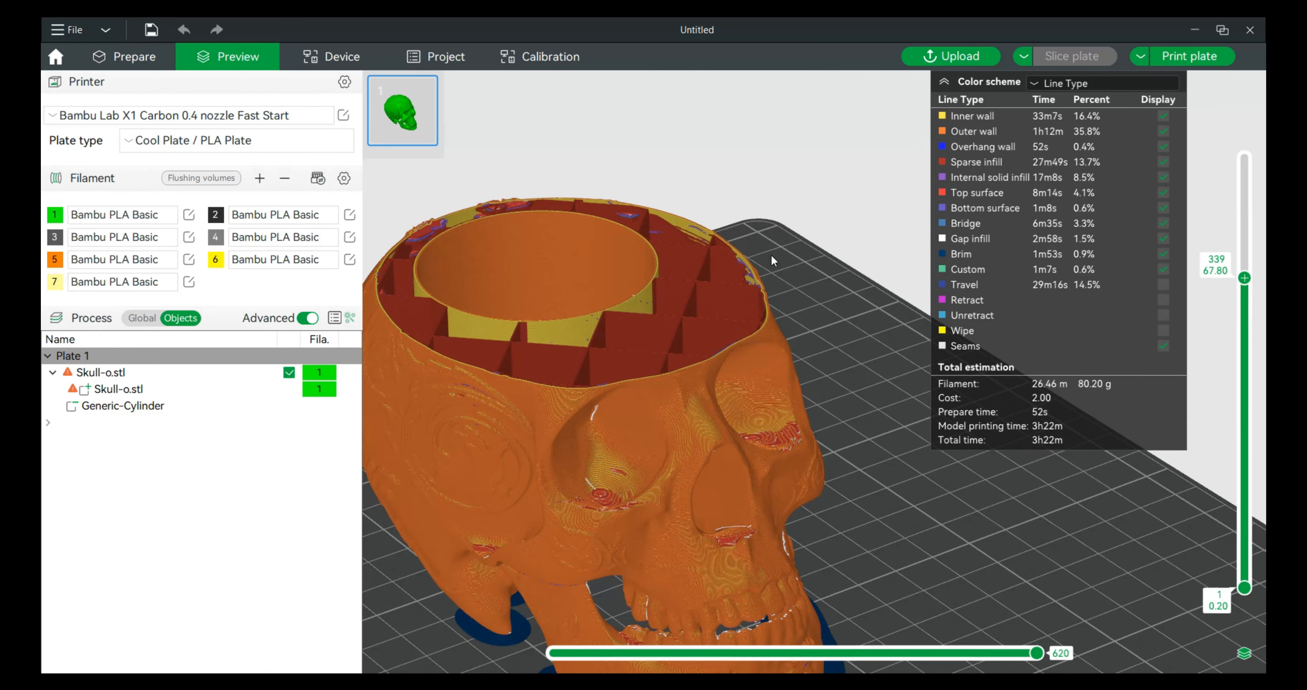
Return to model preparation and place a horizontal cutting plane through the skull at a height of about 68.17 mm.
{"action": "left_click", "coordinate": [163, 46]}
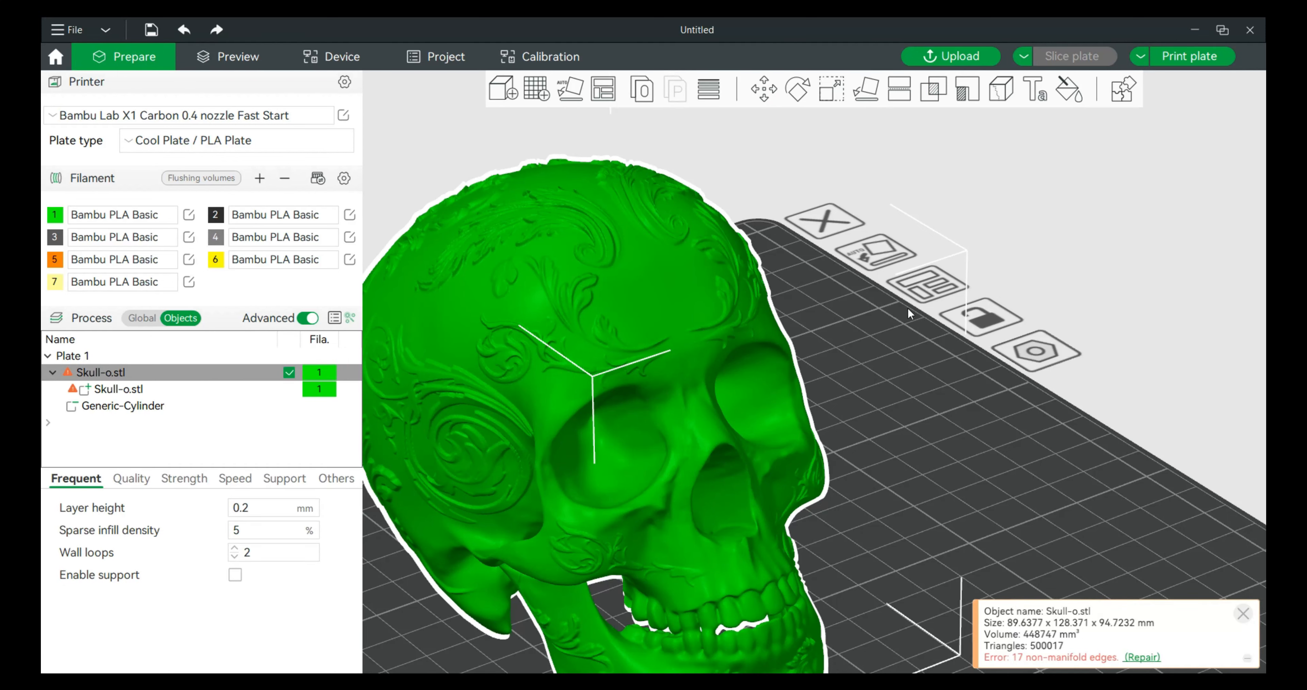
{"action": "left_click_drag", "start_coordinate": [919, 361], "coordinate": [922, 393]}
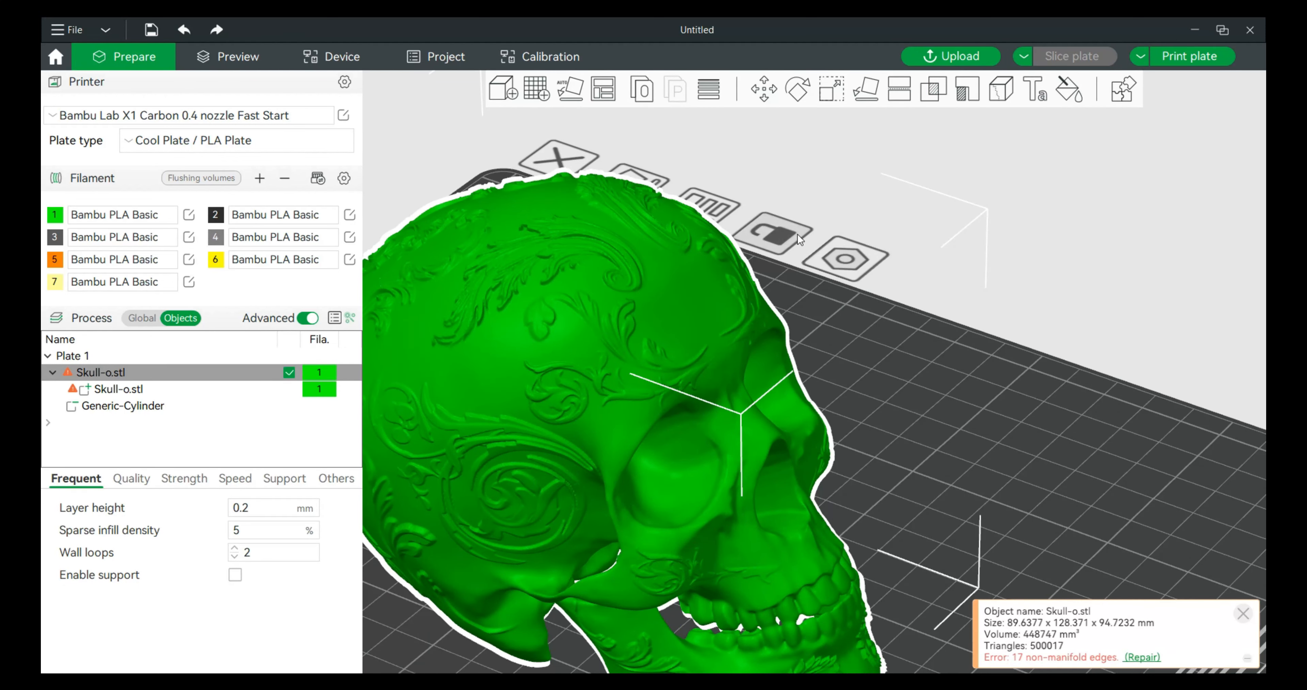
{"action": "left_click", "coordinate": [899, 88]}
{"action": "left_click_drag", "start_coordinate": [607, 345], "coordinate": [596, 242]}
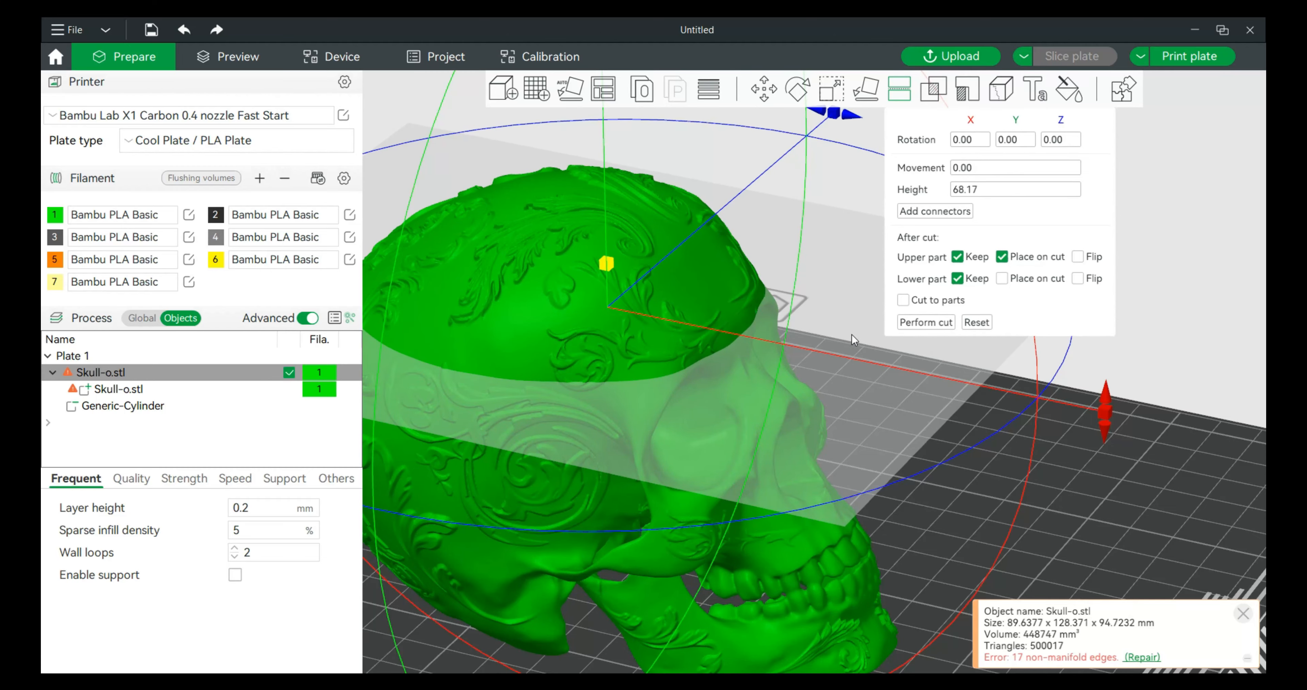
{"action": "left_click_drag", "start_coordinate": [1089, 535], "coordinate": [1058, 519]}
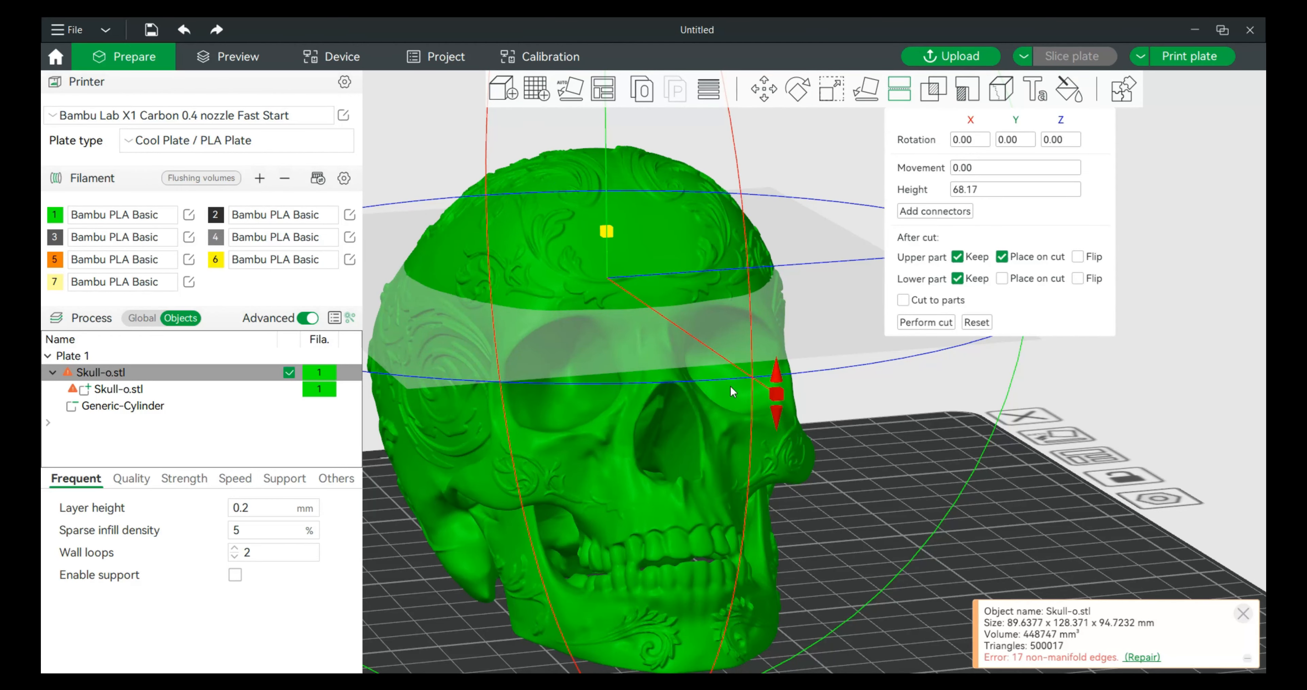
Add connectors to the cut, using the circular Dowel type with a size of 11 mm.
{"action": "left_click", "coordinate": [935, 210]}
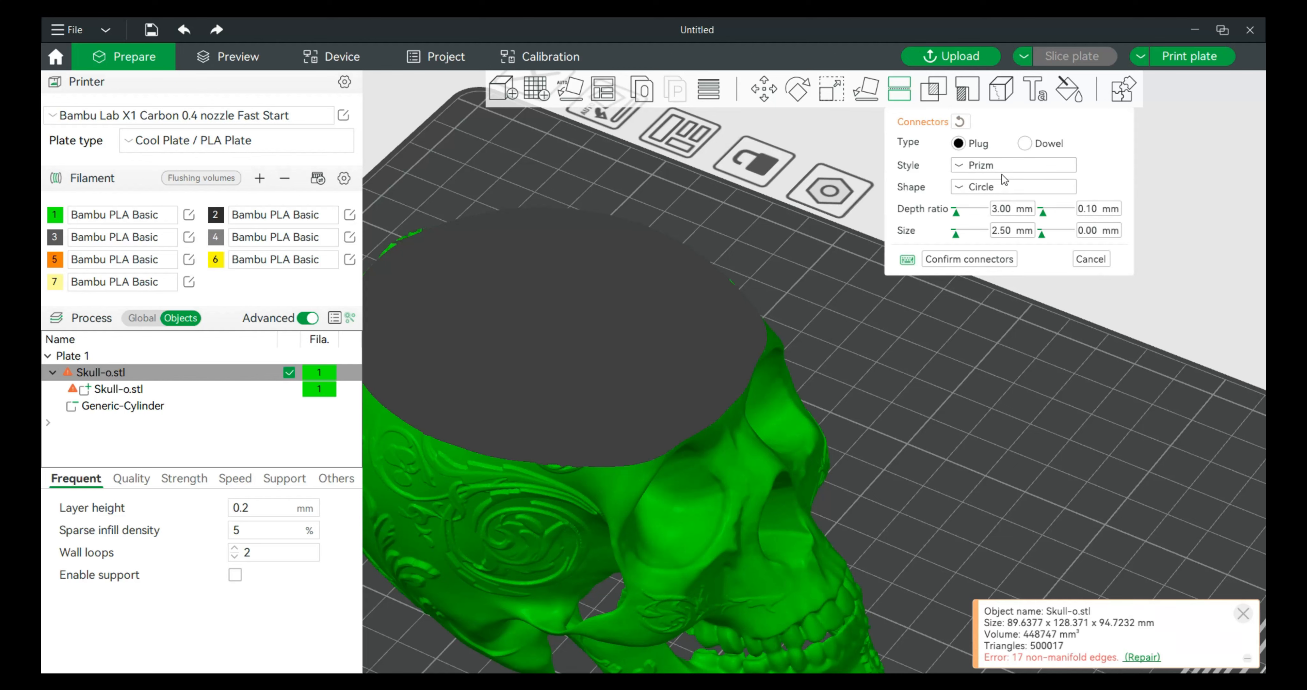
{"action": "left_click", "coordinate": [1025, 144]}
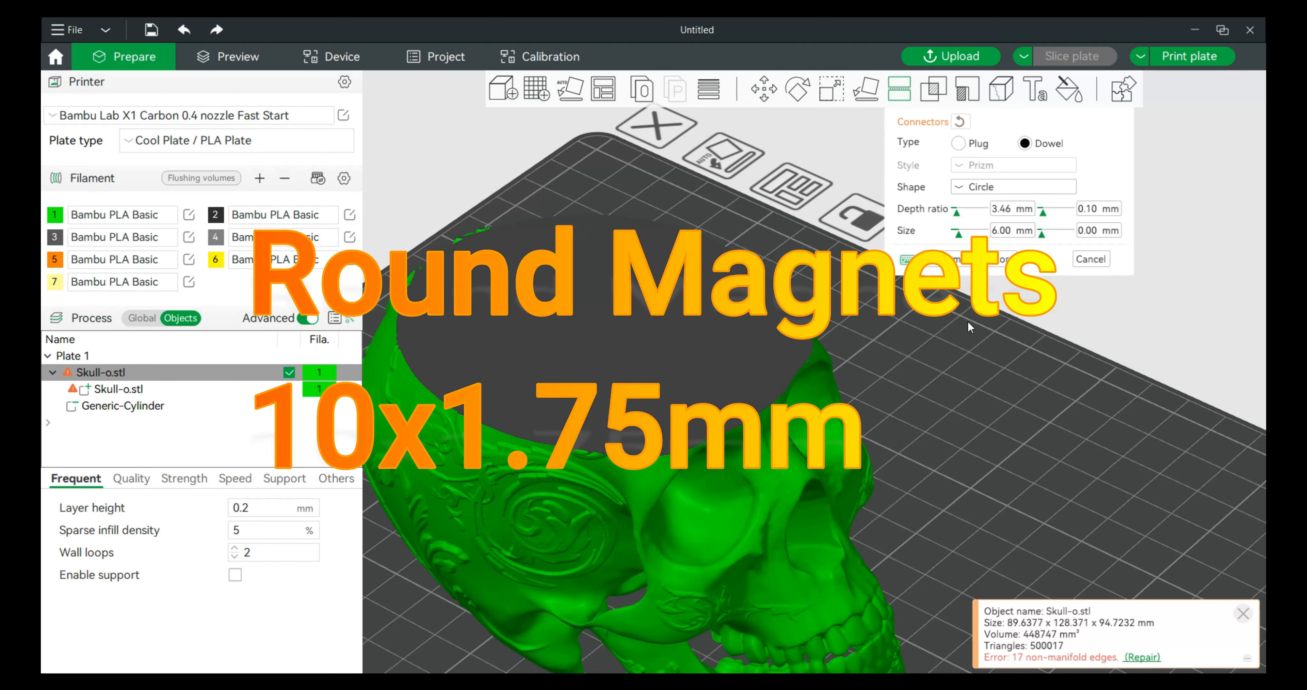
{"action": "left_click", "coordinate": [1007, 231]}
{"action": "key", "text": "BackSpace"}
{"action": "key", "text": "BackSpace"}
{"action": "key", "text": "BackSpace"}
{"action": "key", "text": "BackSpace"}
{"action": "type", "text": "11"}
Place the first dowel on the cut face near the forehead and set the connector depth to 4 mm.
{"action": "left_click", "coordinate": [723, 373]}
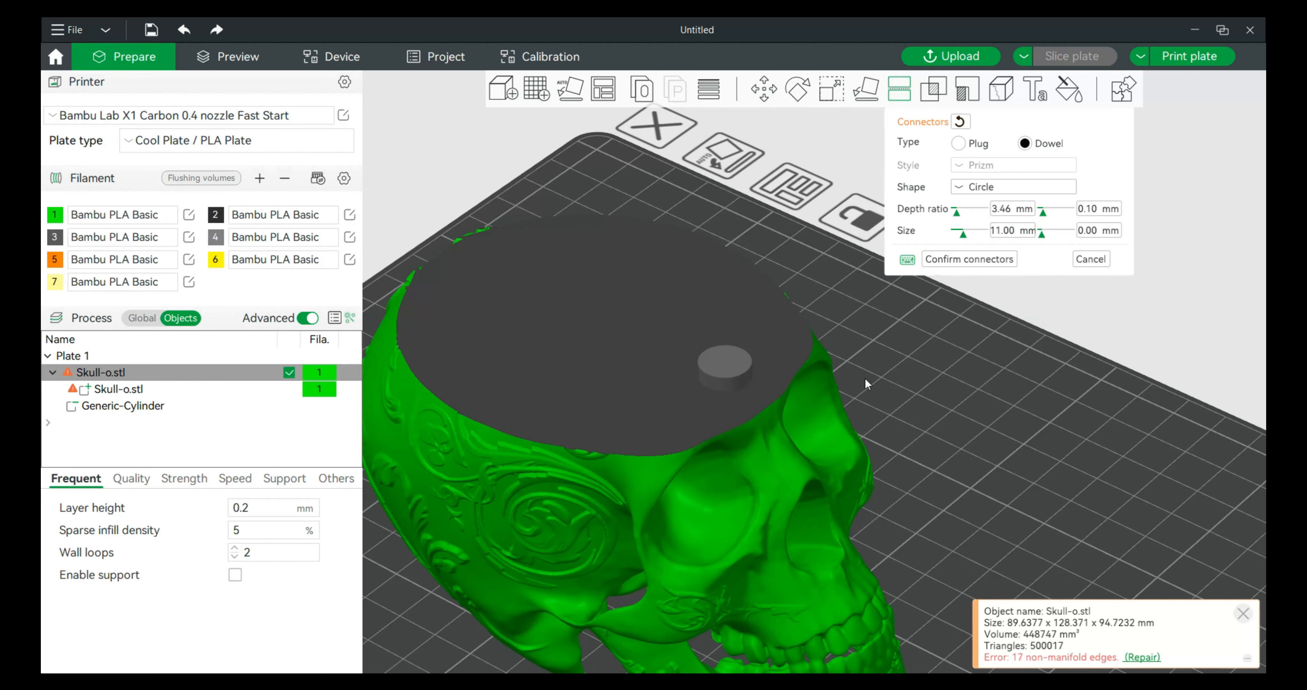
{"action": "left_click_drag", "start_coordinate": [865, 377], "coordinate": [856, 415]}
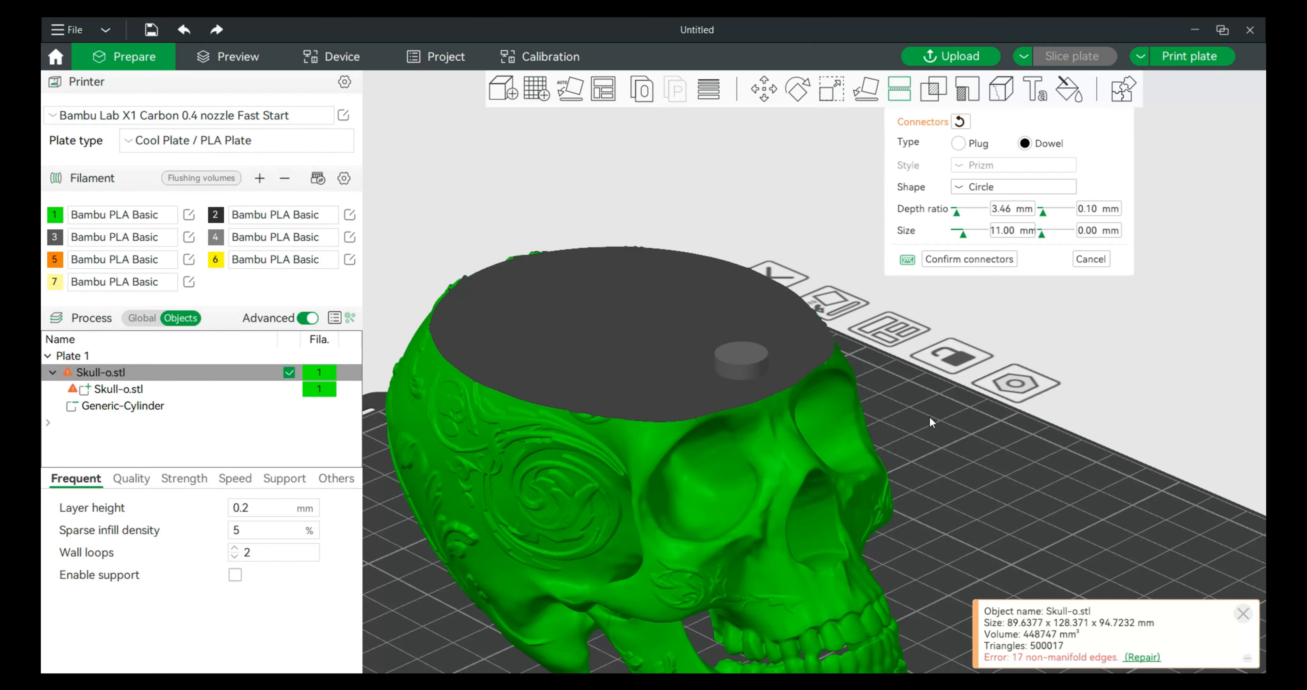
{"action": "left_click_drag", "start_coordinate": [929, 415], "coordinate": [933, 420]}
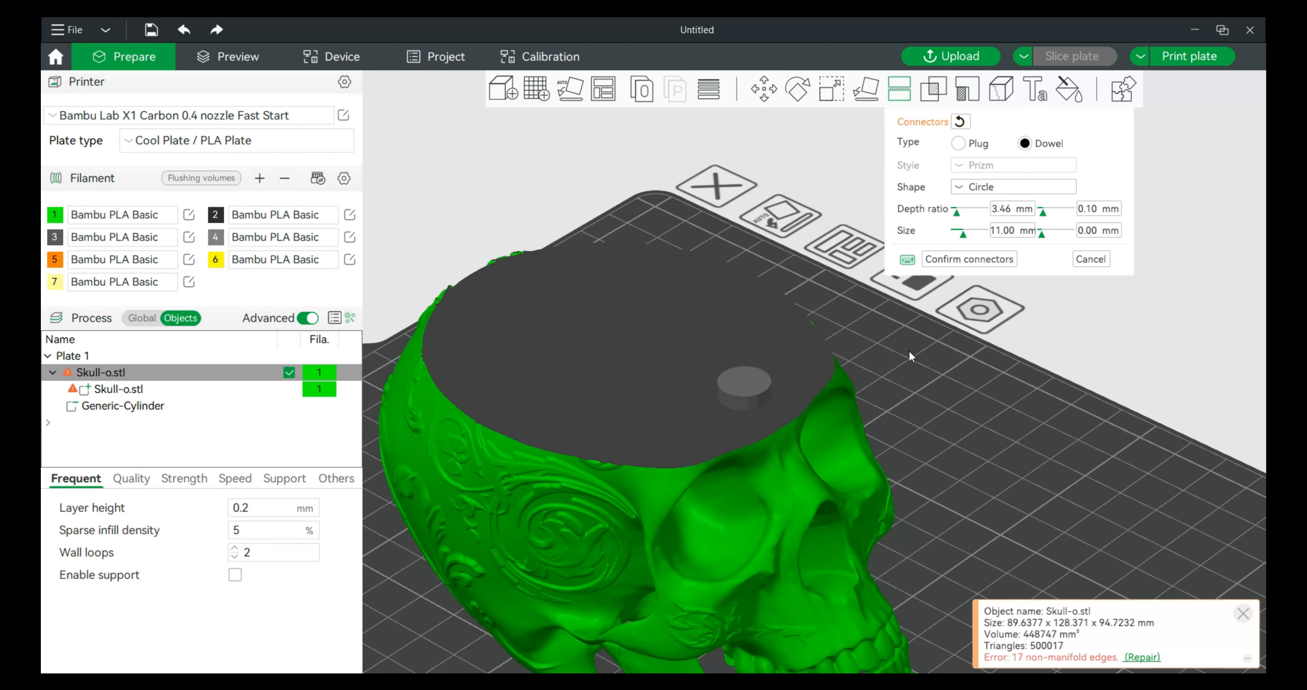
{"action": "left_click", "coordinate": [1008, 210]}
{"action": "key", "text": "BackSpace"}
{"action": "key", "text": "BackSpace"}
{"action": "key", "text": "BackSpace"}
{"action": "key", "text": "BackSpace"}
{"action": "type", "text": "4"}
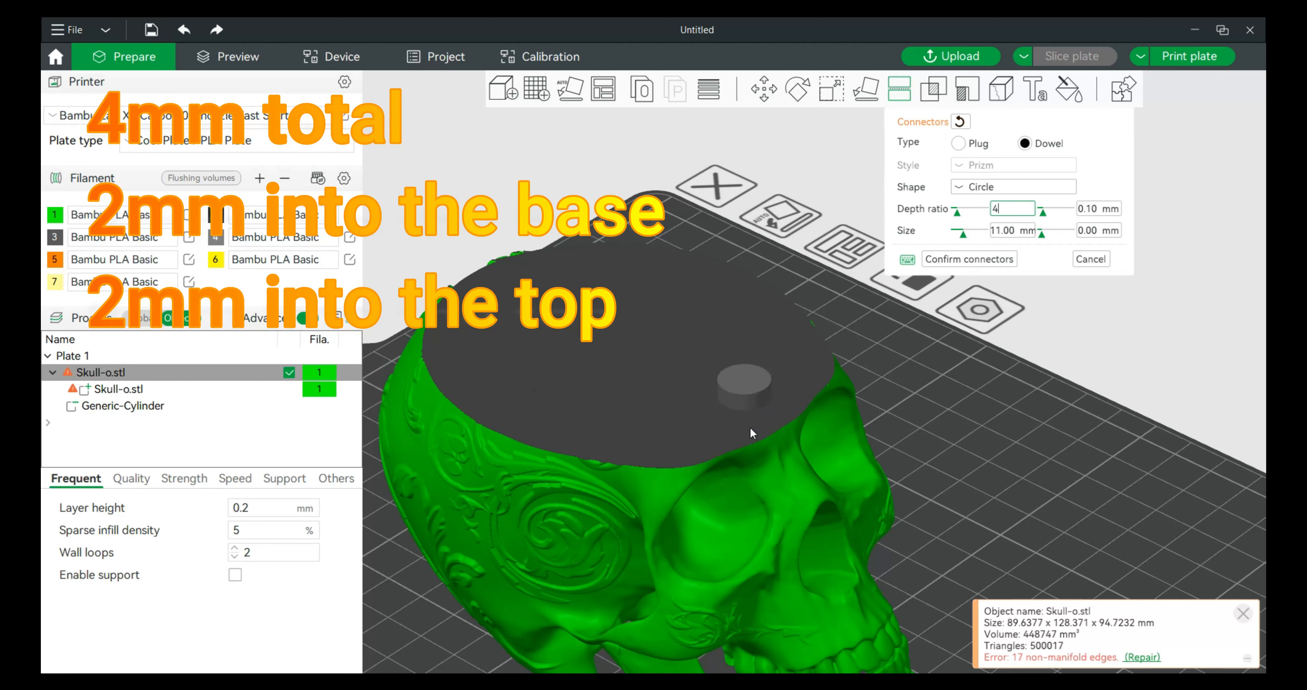
Place two more dowels on the cut face, one on each side behind the forehead dowel.
{"action": "mouse_move", "coordinate": [912, 431]}
{"action": "left_mouse_down"}
{"action": "mouse_move", "coordinate": [950, 446]}
{"action": "mouse_move", "coordinate": [924, 407]}
{"action": "mouse_move", "coordinate": [917, 432]}
{"action": "left_mouse_up"}
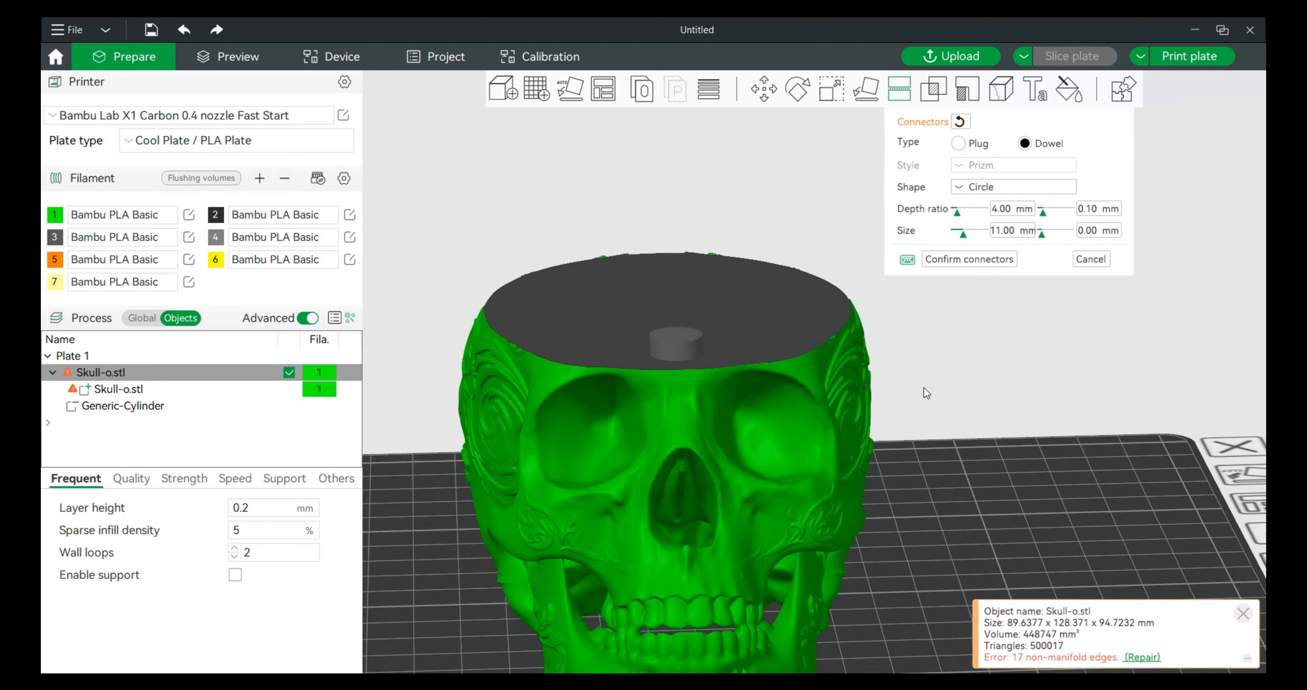
{"action": "left_click_drag", "start_coordinate": [925, 387], "coordinate": [921, 407]}
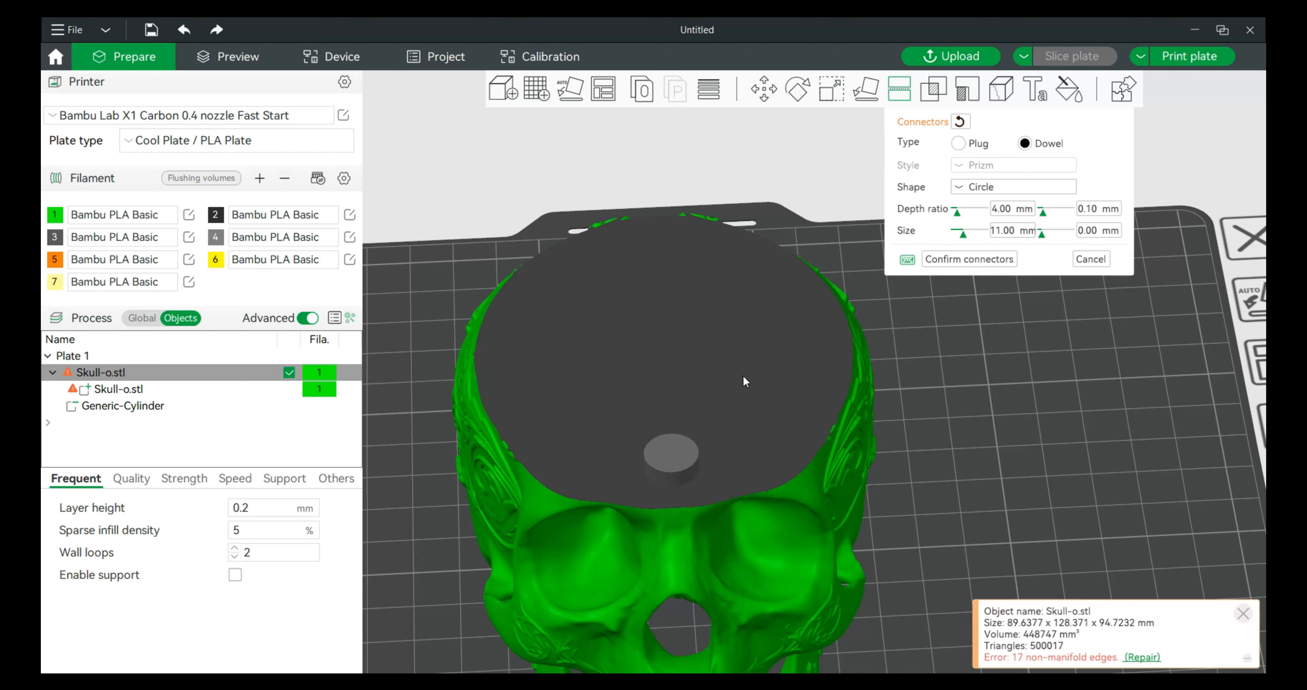
{"action": "left_click", "coordinate": [766, 400]}
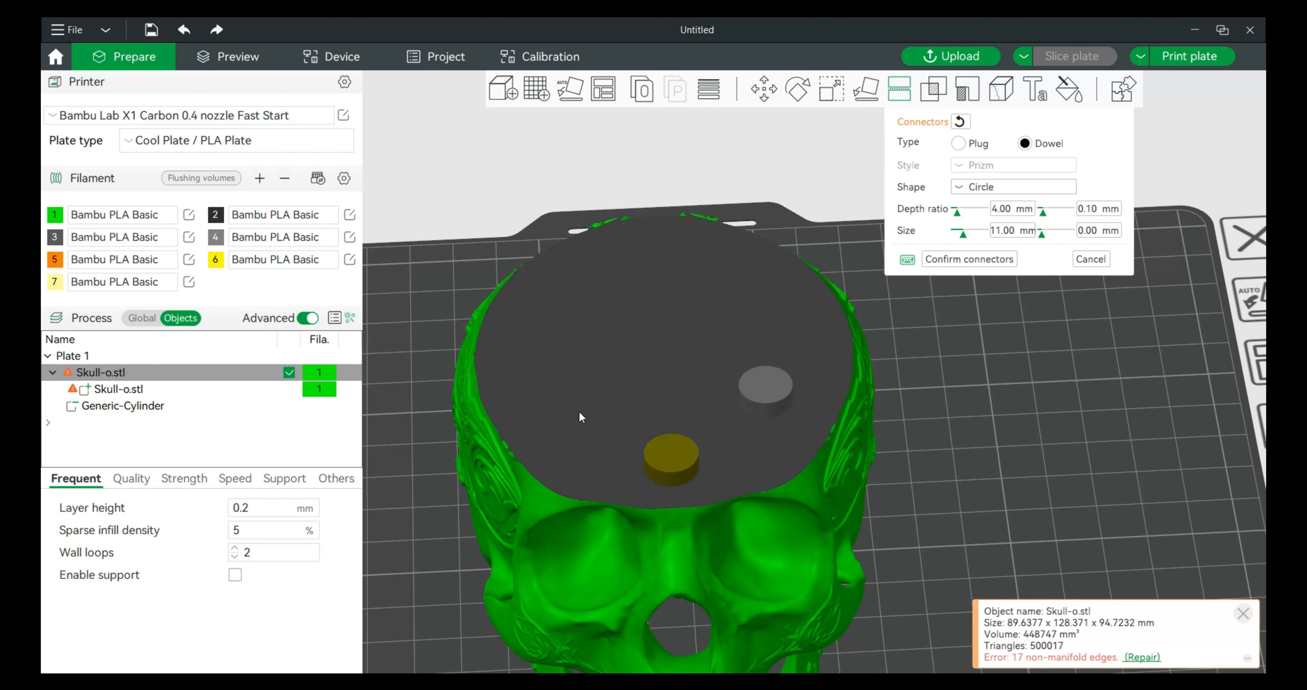
{"action": "left_click", "coordinate": [562, 399]}
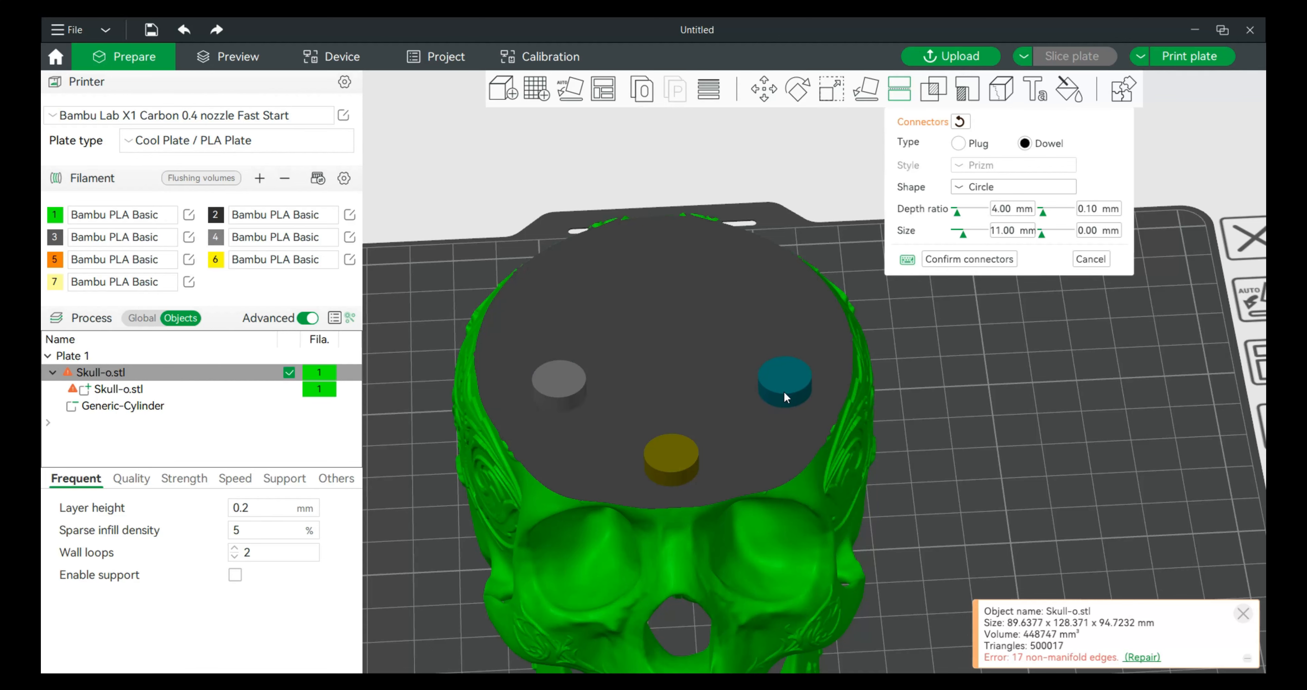
Try a fourth dowel at the edge of the cut face above the eye socket and remove it again.
{"action": "left_click_drag", "start_coordinate": [964, 413], "coordinate": [991, 373]}
{"action": "left_click_drag", "start_coordinate": [975, 382], "coordinate": [943, 393]}
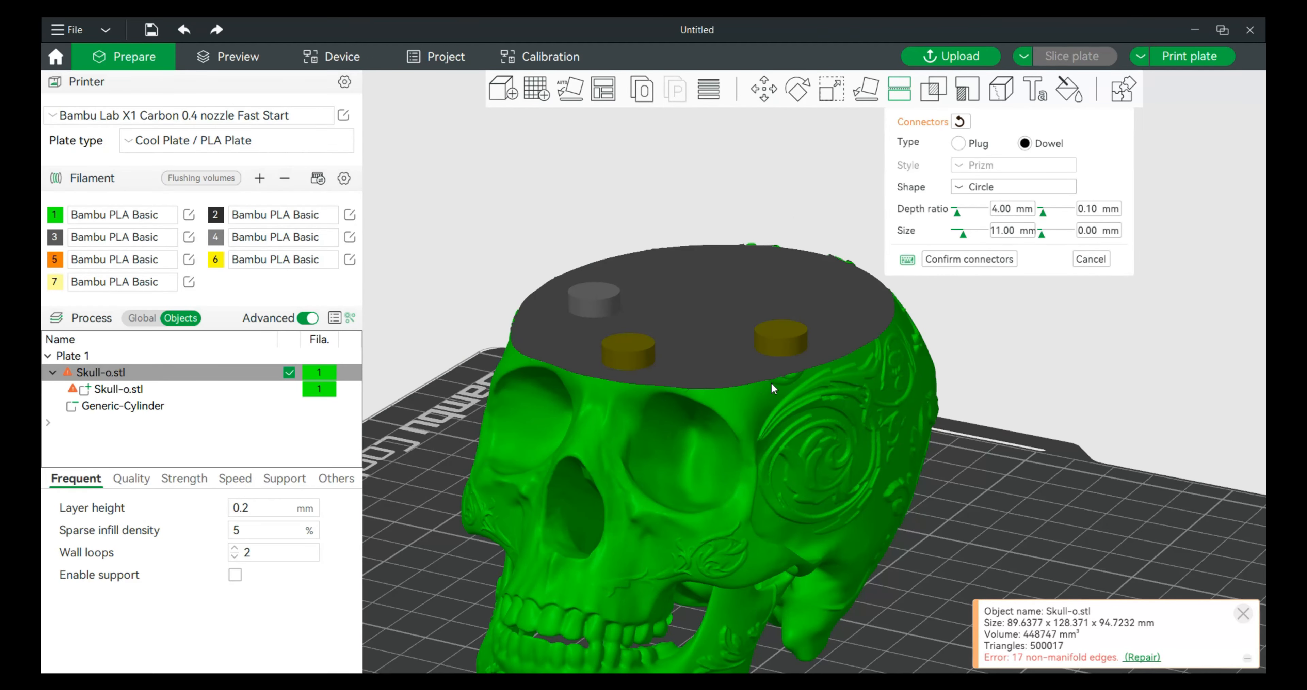
{"action": "left_click", "coordinate": [729, 377]}
{"action": "left_click_drag", "start_coordinate": [966, 443], "coordinate": [1024, 450]}
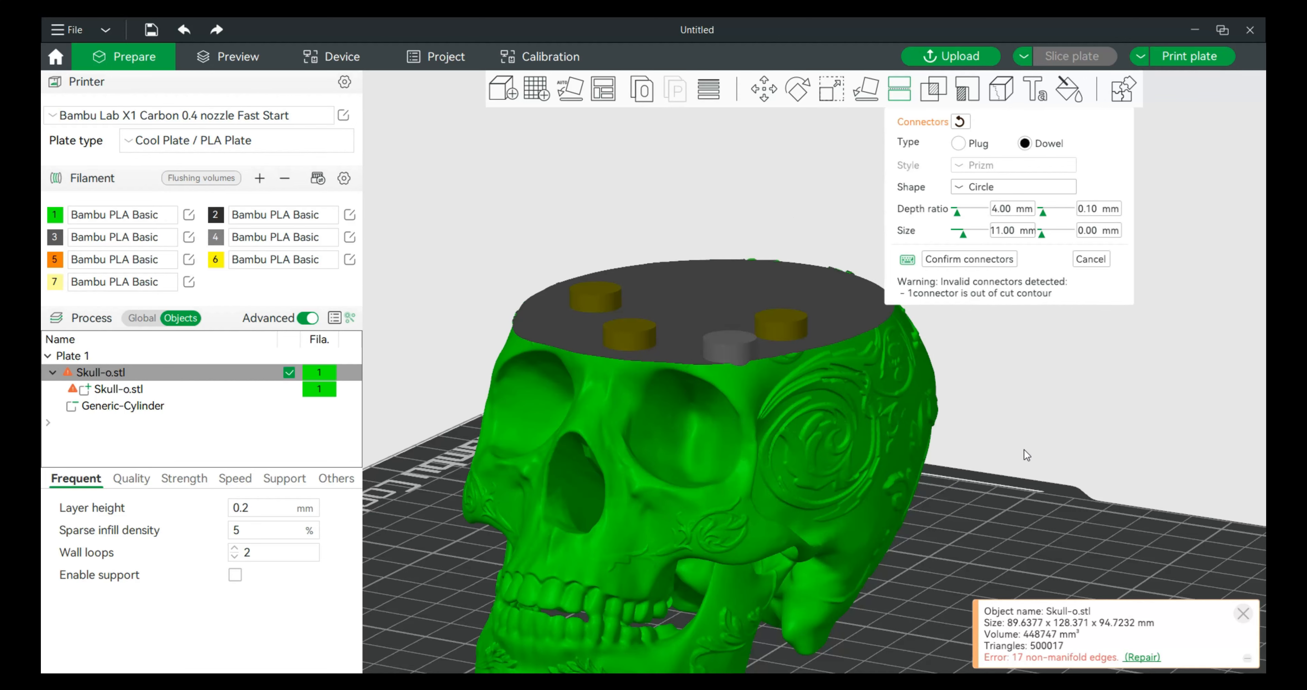
{"action": "mouse_move", "coordinate": [1014, 409]}
{"action": "left_mouse_down"}
{"action": "mouse_move", "coordinate": [1016, 390]}
{"action": "mouse_move", "coordinate": [1013, 426]}
{"action": "left_mouse_up"}
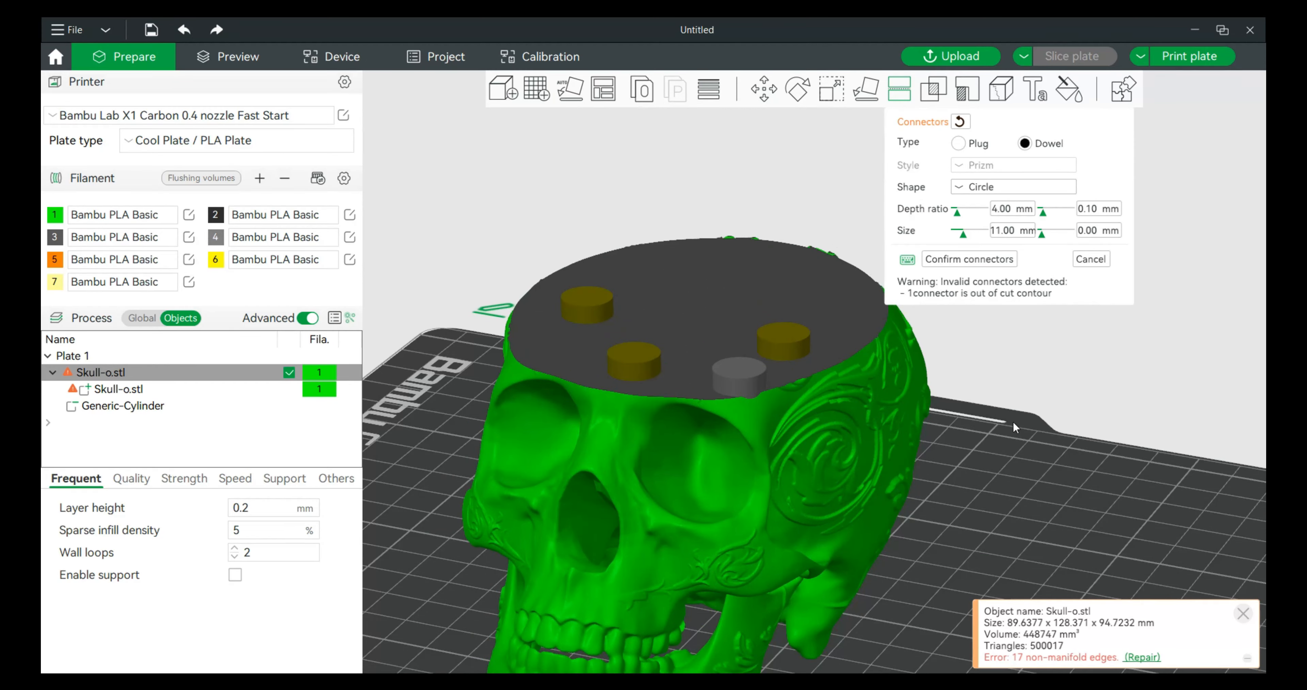
{"action": "right_click", "coordinate": [744, 382]}
Confirm the three dowel connectors and cut the skull into a base and a lid.
{"action": "left_click_drag", "start_coordinate": [1027, 368], "coordinate": [1046, 400]}
{"action": "left_click", "coordinate": [969, 259]}
{"action": "left_click_drag", "start_coordinate": [978, 493], "coordinate": [998, 497]}
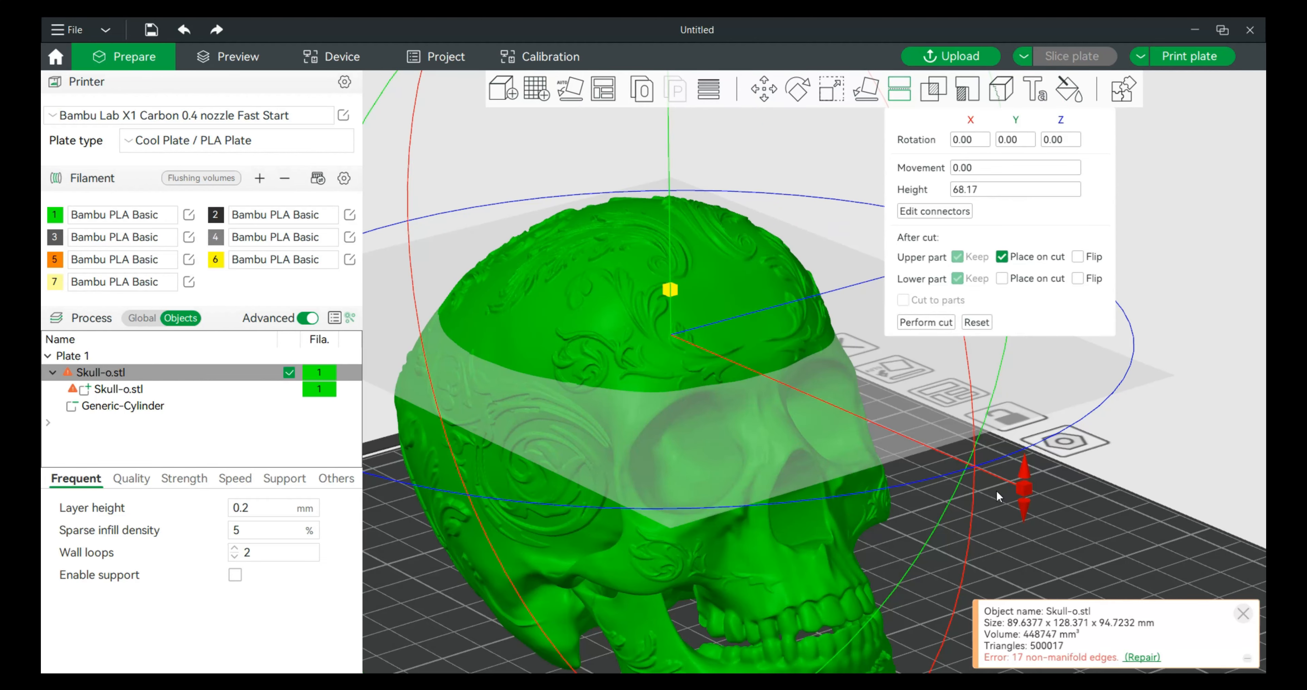
{"action": "left_click", "coordinate": [926, 322]}
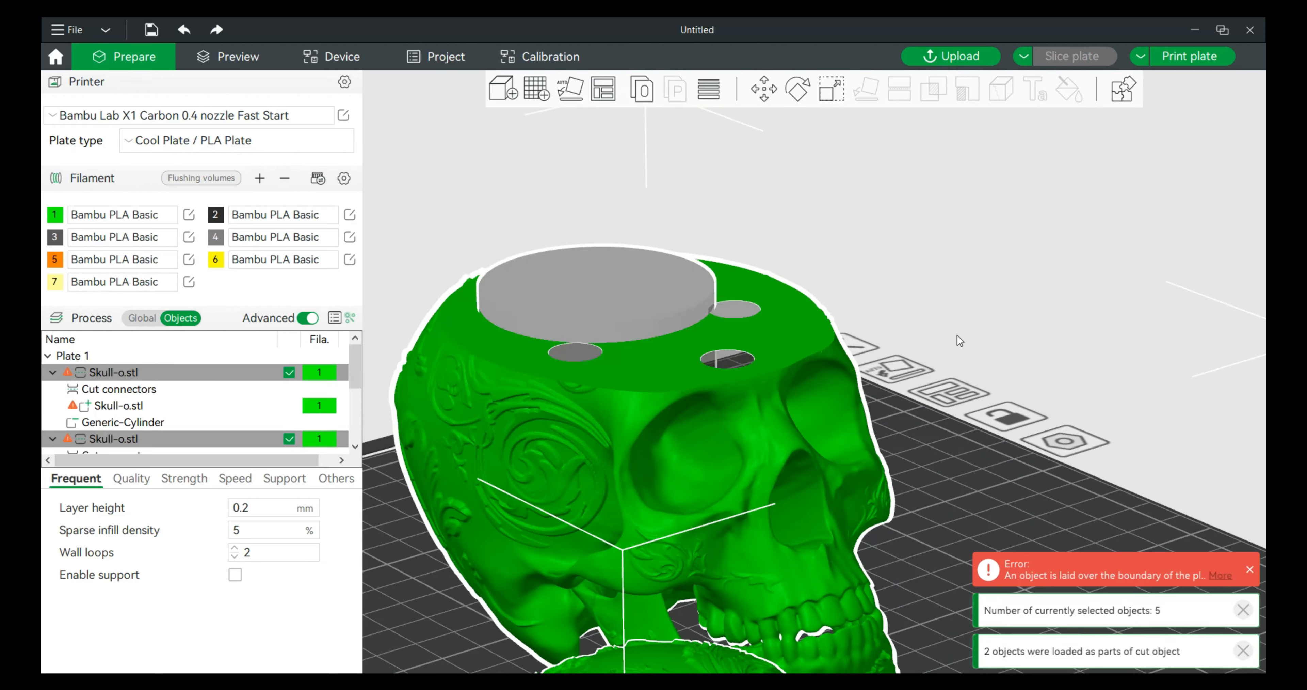
Move the cut-off lid to the free plate area beside the skull base and inspect the separated parts from below.
{"action": "middle_click_drag", "start_coordinate": [980, 424], "coordinate": [937, 366]}
{"action": "scroll", "coordinate": [928, 374], "scroll_direction": "down", "scroll_amount": 5}
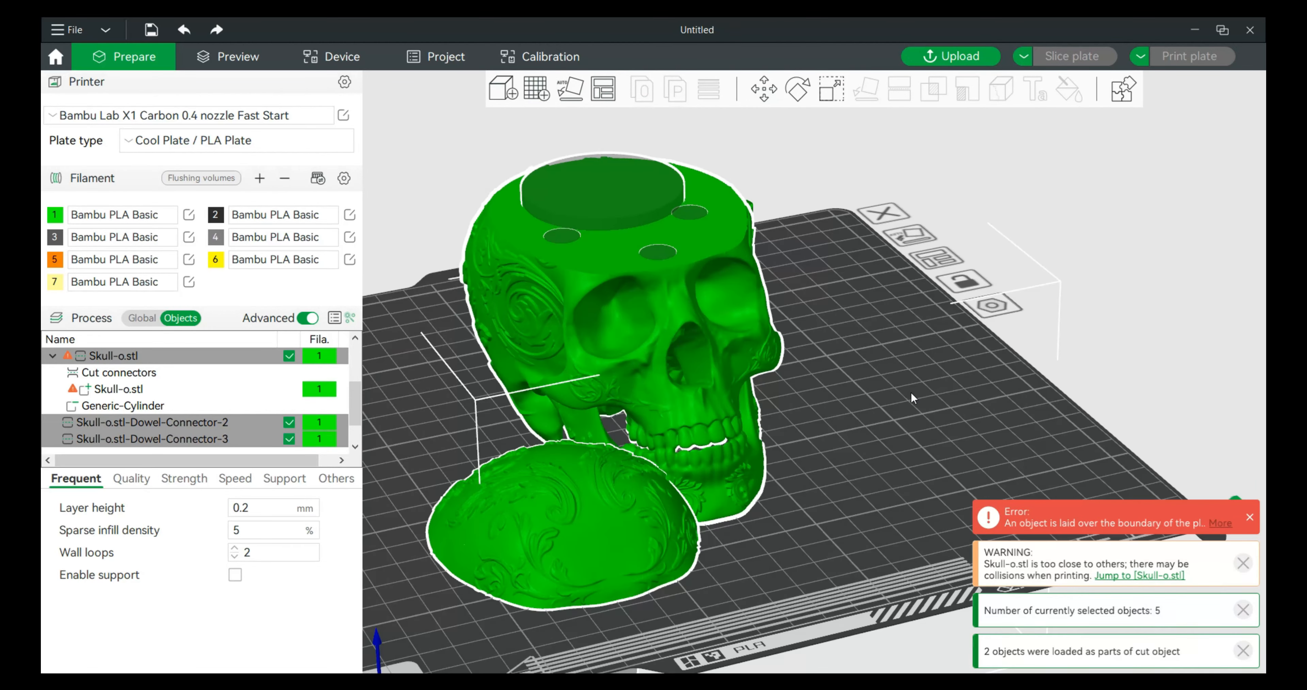
{"action": "left_click_drag", "start_coordinate": [611, 536], "coordinate": [928, 387]}
{"action": "left_click", "coordinate": [1159, 356]}
{"action": "left_click_drag", "start_coordinate": [960, 255], "coordinate": [890, 608]}
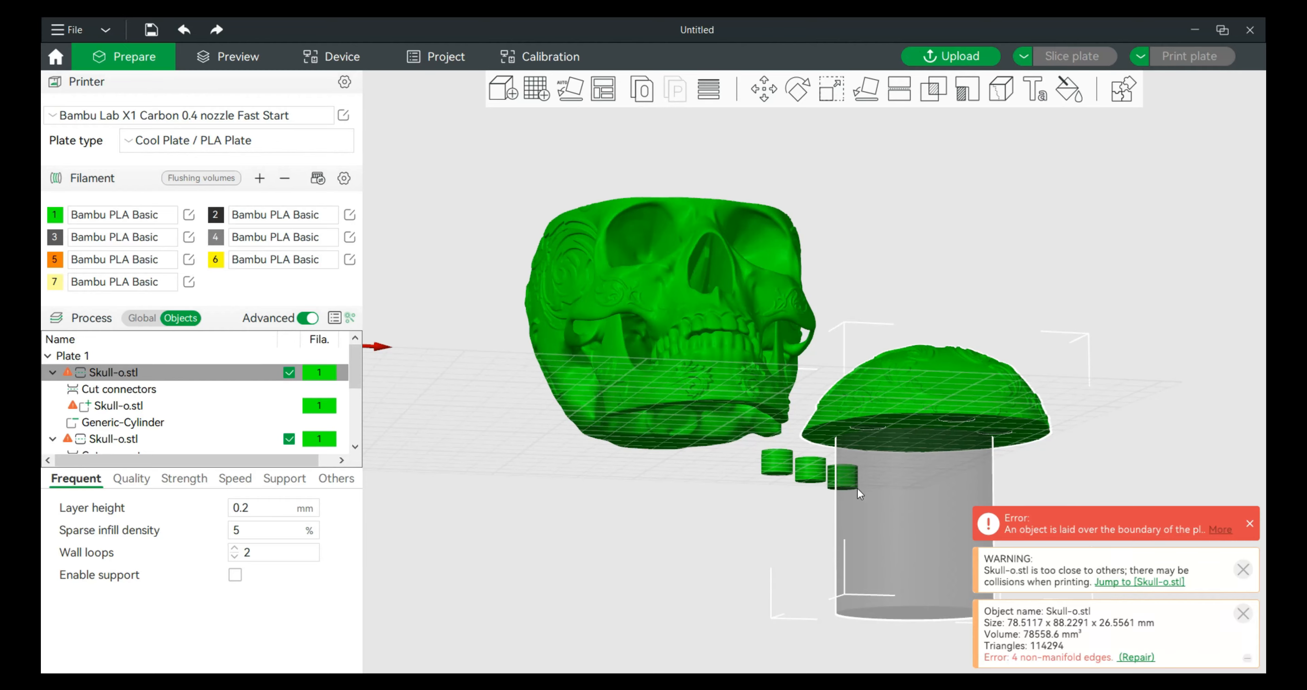
{"action": "left_click_drag", "start_coordinate": [889, 518], "coordinate": [593, 183]}
{"action": "left_click_drag", "start_coordinate": [842, 532], "coordinate": [618, 490]}
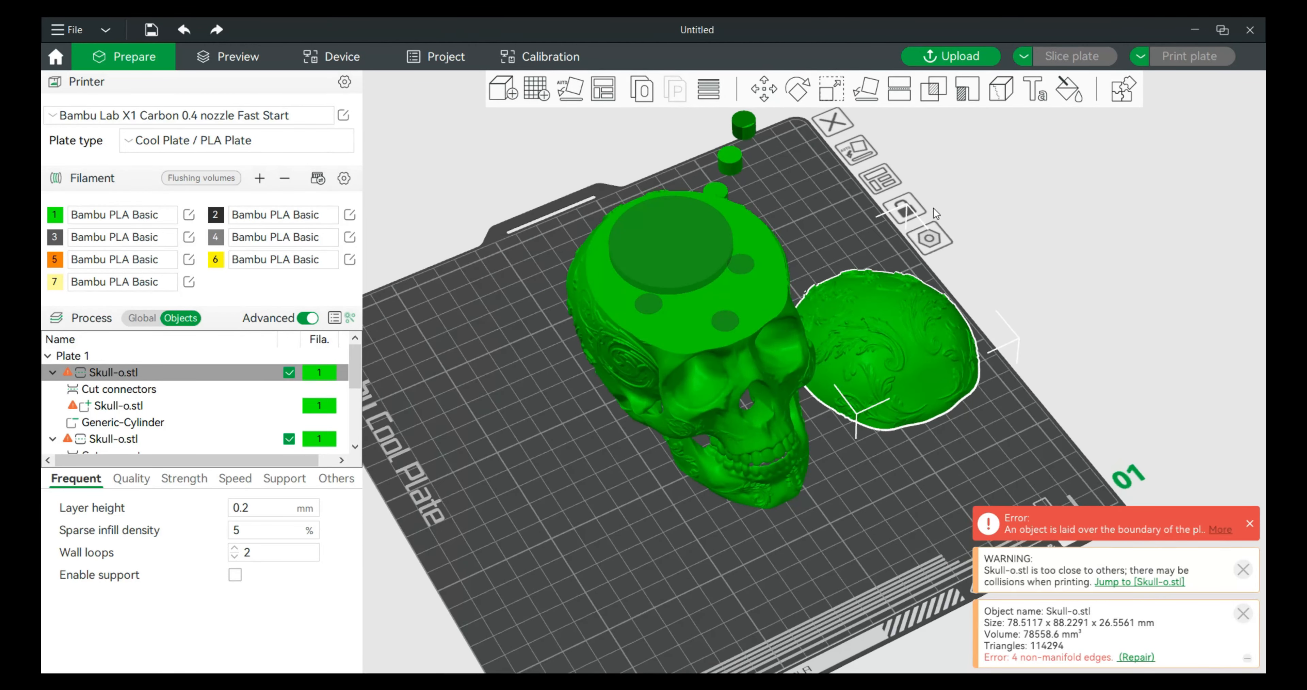
Move the three dowel pins off the build plate and shift the skull base away from the lid.
{"action": "right_click_drag", "start_coordinate": [874, 202], "coordinate": [718, 318]}
{"action": "left_click_drag", "start_coordinate": [574, 310], "coordinate": [798, 261]}
{"action": "left_click_drag", "start_coordinate": [590, 272], "coordinate": [795, 209]}
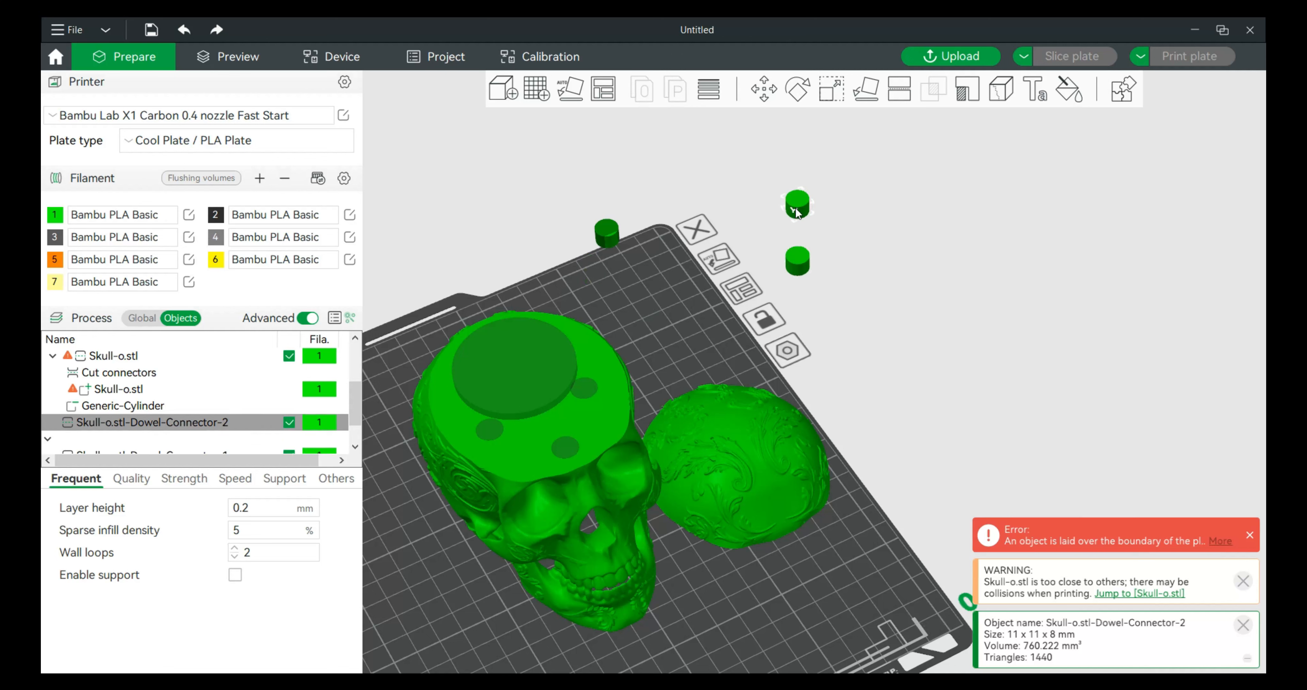
{"action": "left_click_drag", "start_coordinate": [615, 232], "coordinate": [847, 232]}
{"action": "left_click", "coordinate": [696, 347]}
{"action": "left_click_drag", "start_coordinate": [696, 583], "coordinate": [596, 513]}
{"action": "left_click", "coordinate": [698, 477]}
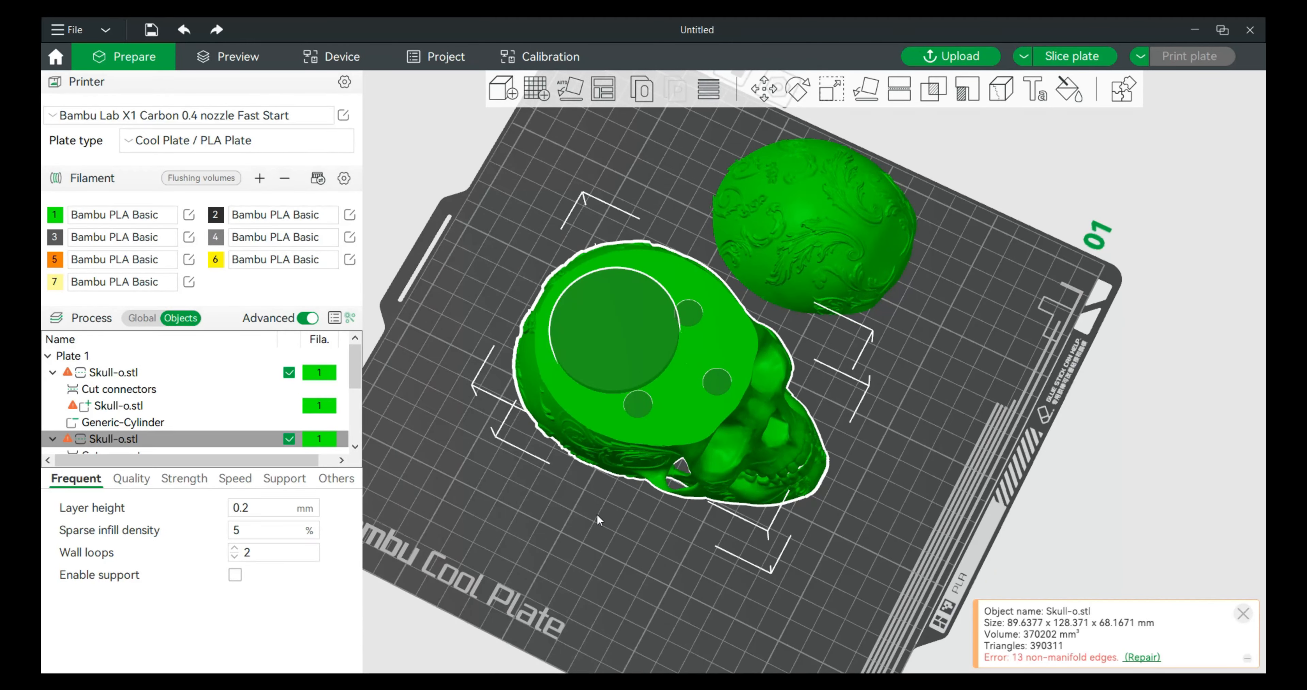
Slice the plate and inspect the cylindrical cavity and the three dowel recesses in the sliced skull base.
{"action": "scroll", "coordinate": [599, 514], "scroll_direction": "up", "scroll_amount": 5}
{"action": "left_click_drag", "start_coordinate": [892, 411], "coordinate": [562, 294]}
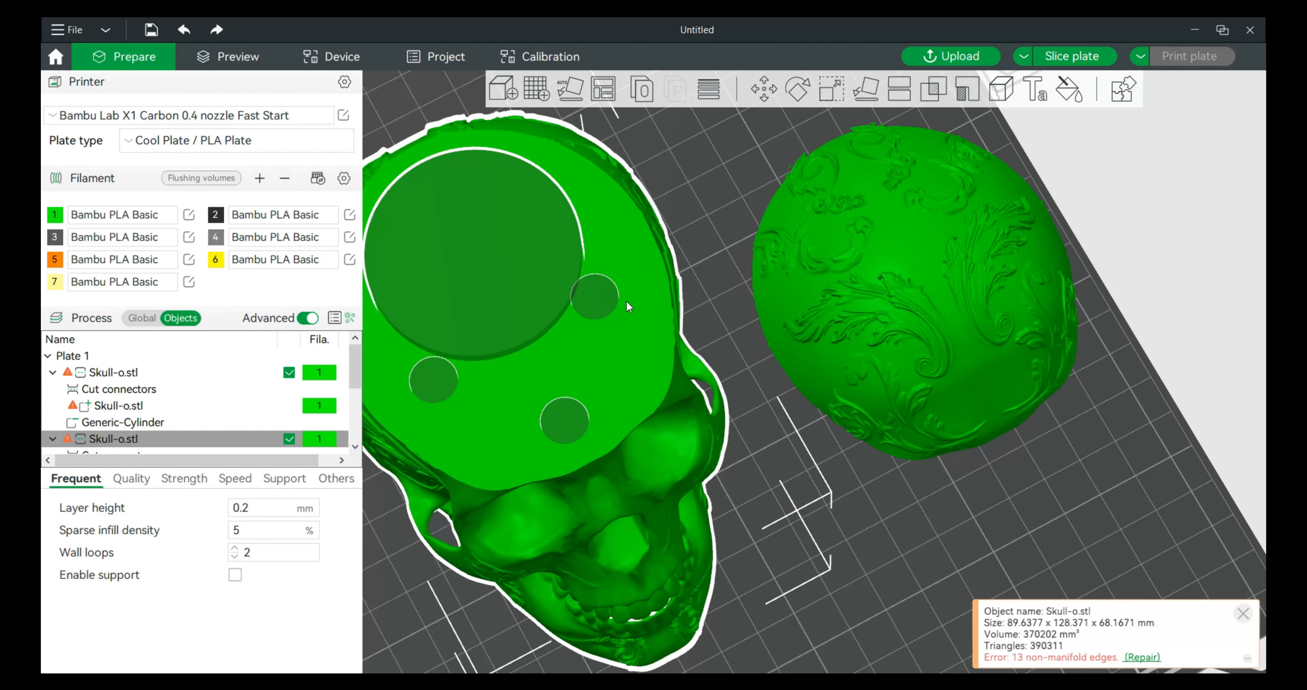
{"action": "left_click", "coordinate": [1089, 56]}
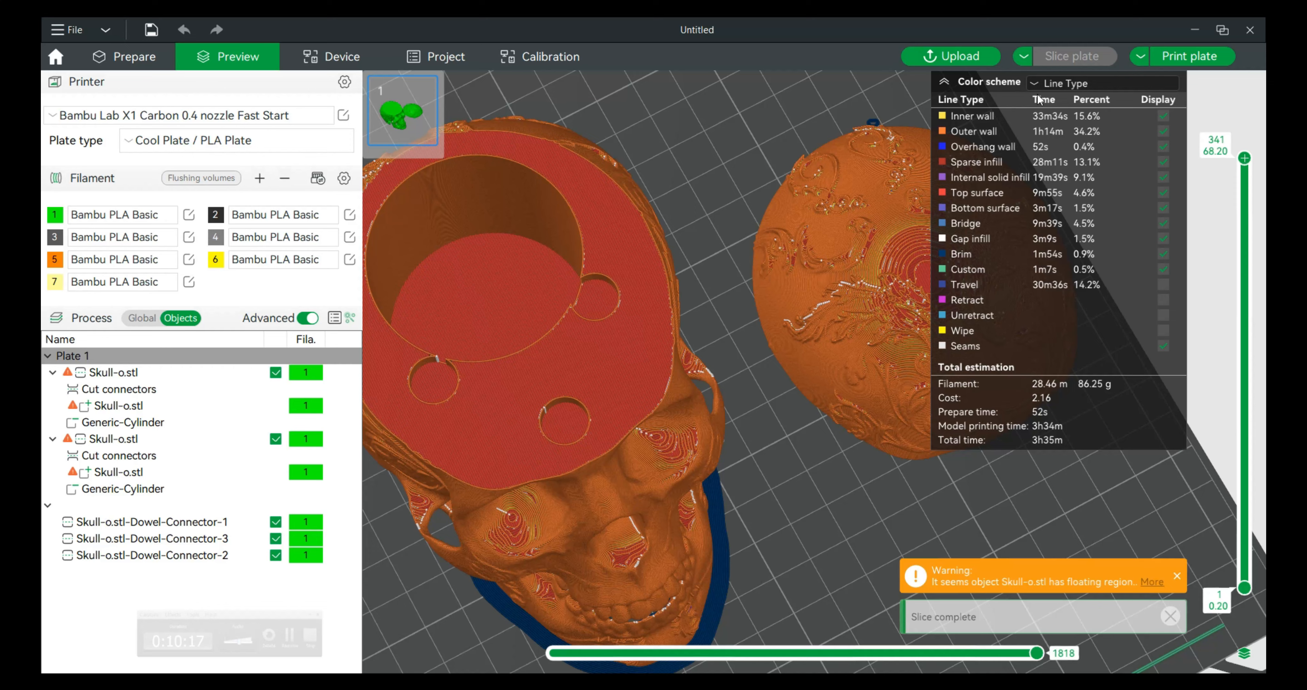
{"action": "mouse_move", "coordinate": [757, 402]}
{"action": "left_mouse_down"}
{"action": "mouse_move", "coordinate": [811, 438]}
{"action": "mouse_move", "coordinate": [777, 396]}
{"action": "left_mouse_up"}
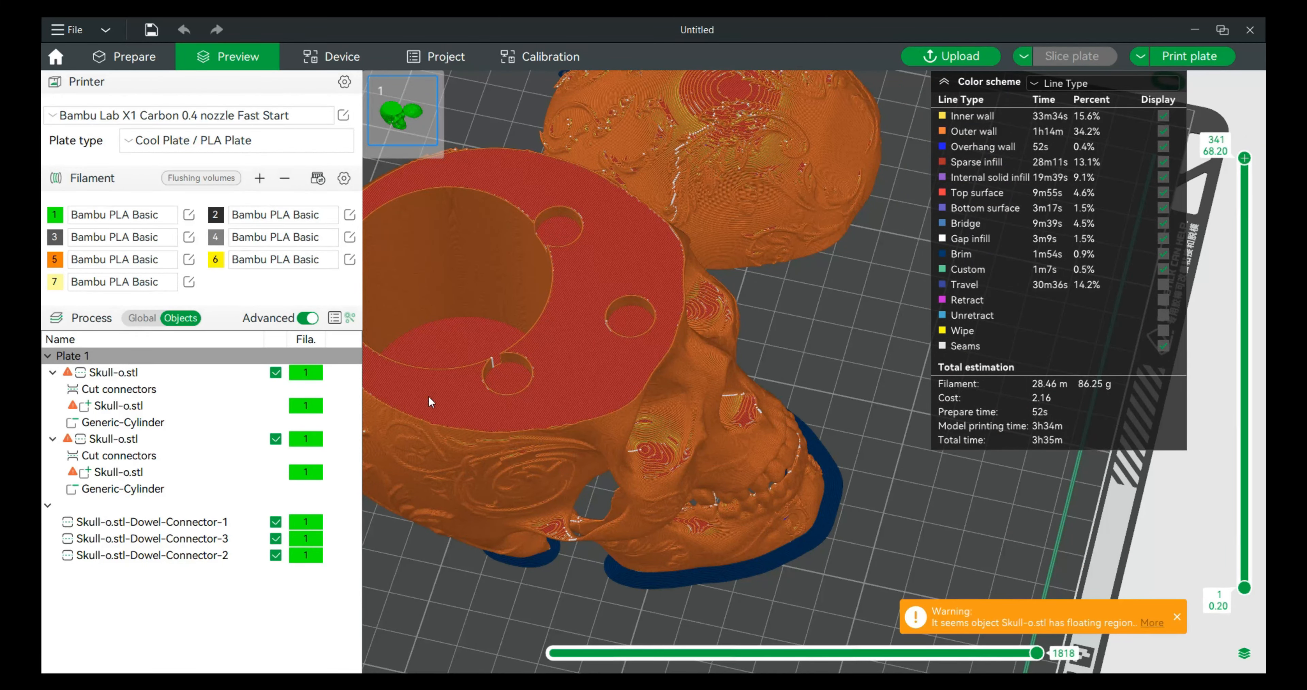
{"action": "mouse_move", "coordinate": [858, 362]}
{"action": "left_mouse_down"}
{"action": "mouse_move", "coordinate": [889, 350]}
{"action": "mouse_move", "coordinate": [856, 350]}
{"action": "left_mouse_up"}
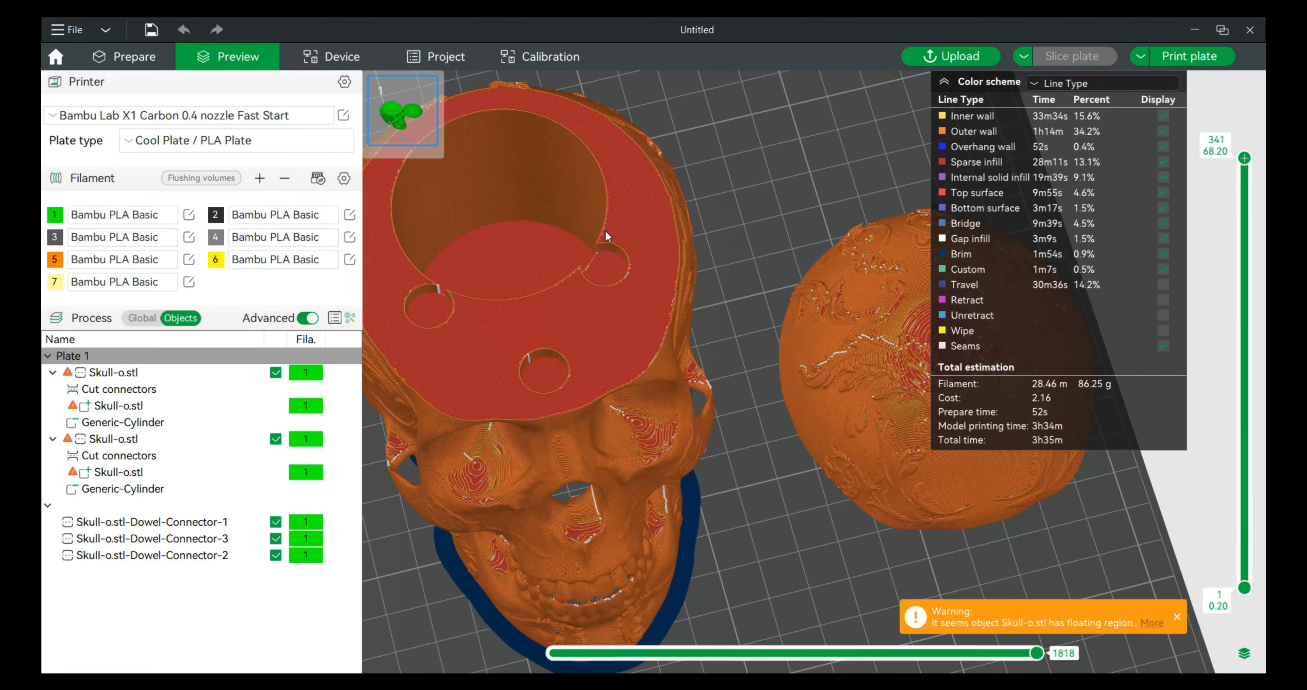
Return to model editing and undo the part moves and the cut, back to the cut setup of the whole skull.
{"action": "left_click", "coordinate": [147, 58]}
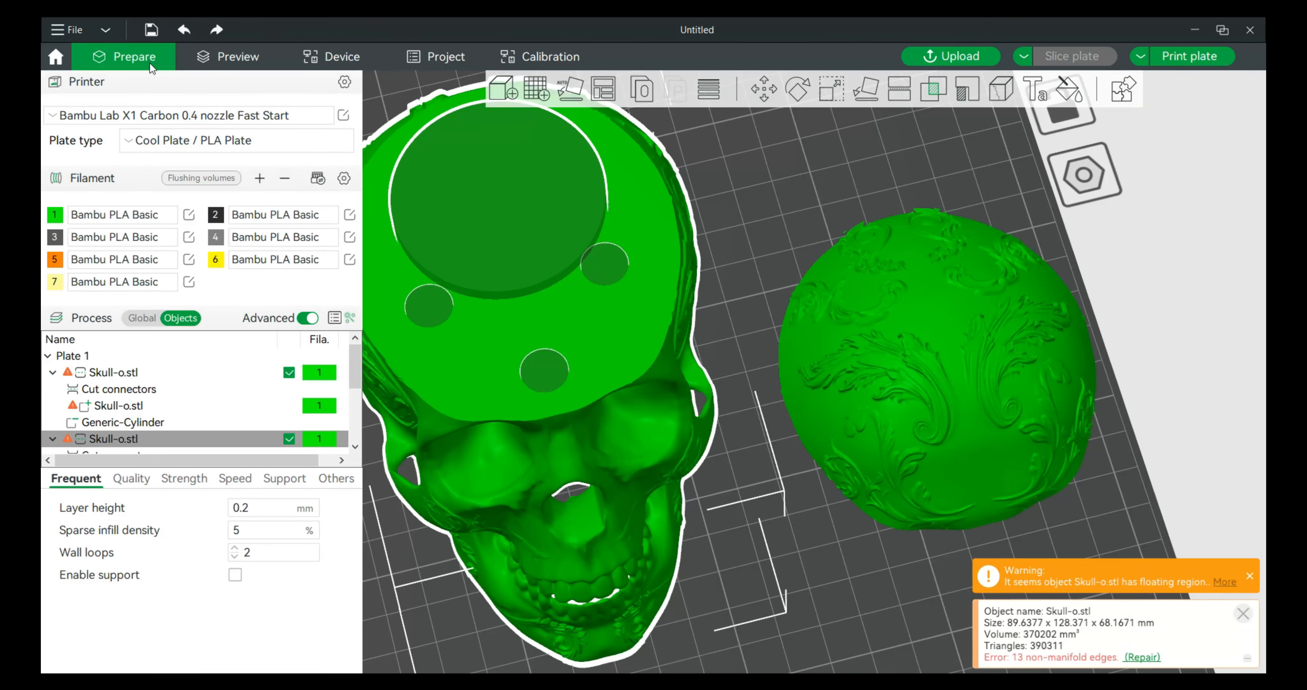
{"action": "left_click", "coordinate": [183, 30]}
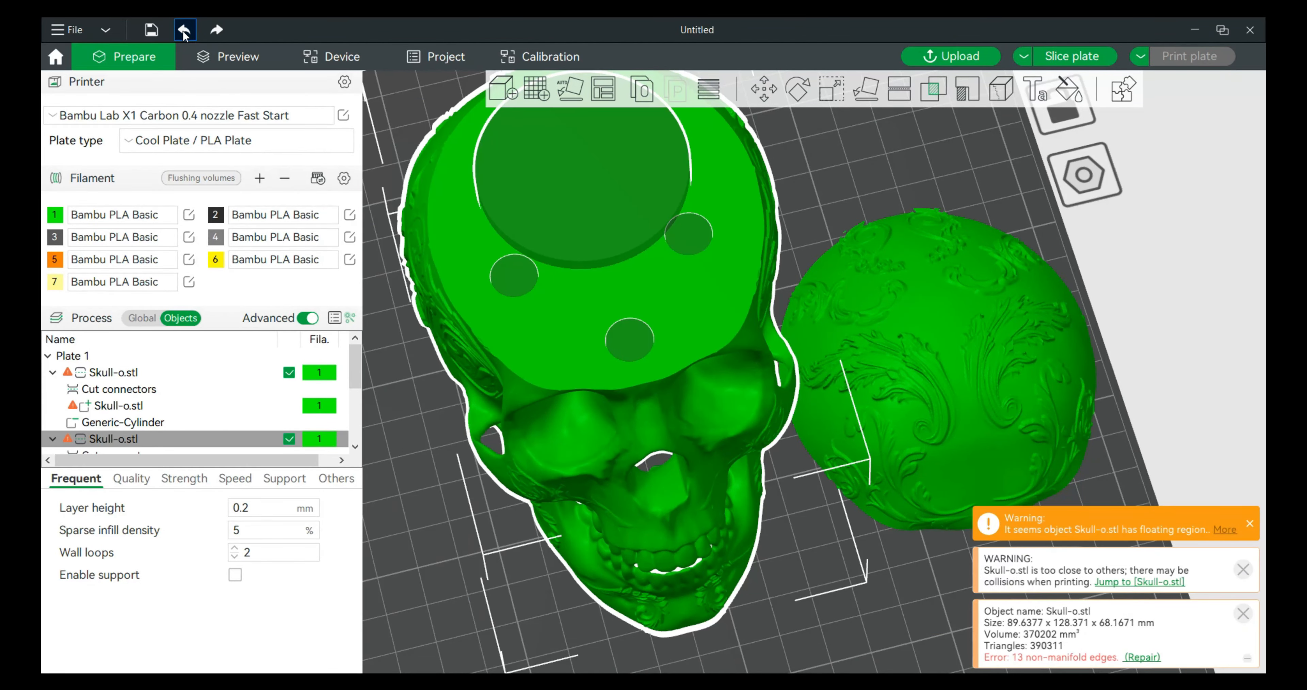
{"action": "left_click", "coordinate": [184, 30]}
{"action": "left_click", "coordinate": [184, 30]}
{"action": "left_click", "coordinate": [183, 30]}
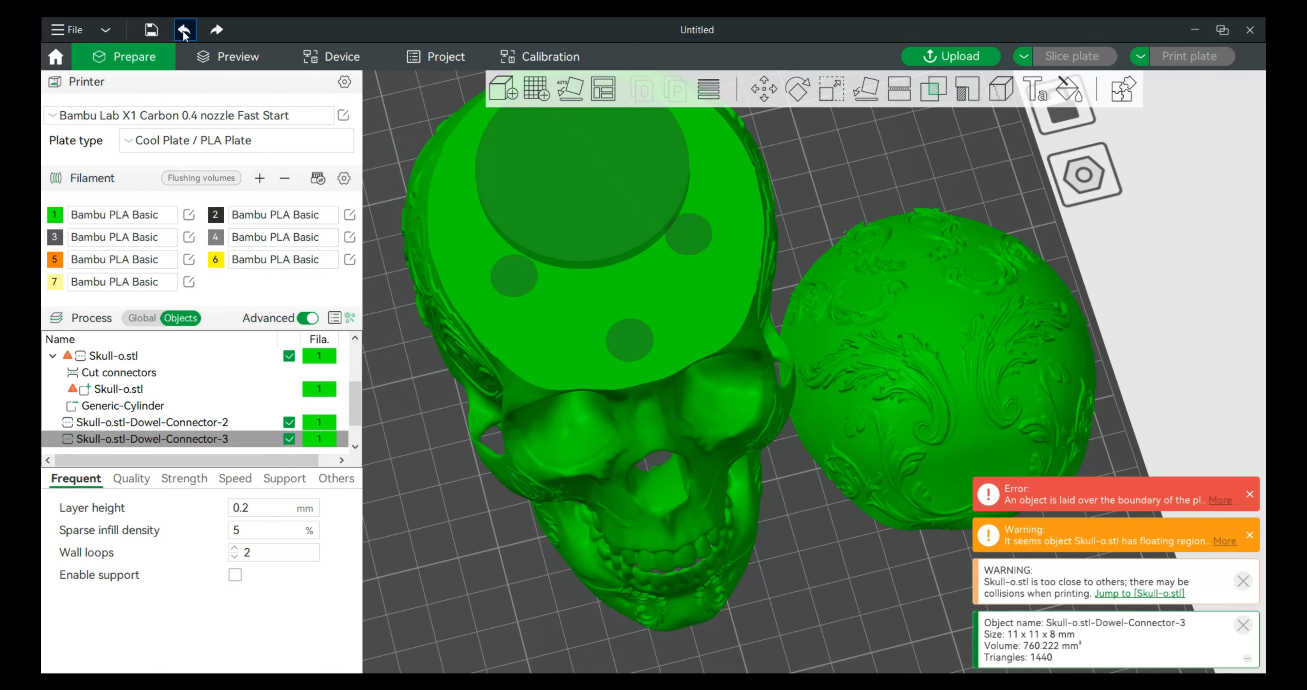
{"action": "left_click", "coordinate": [184, 31]}
{"action": "left_click", "coordinate": [184, 31]}
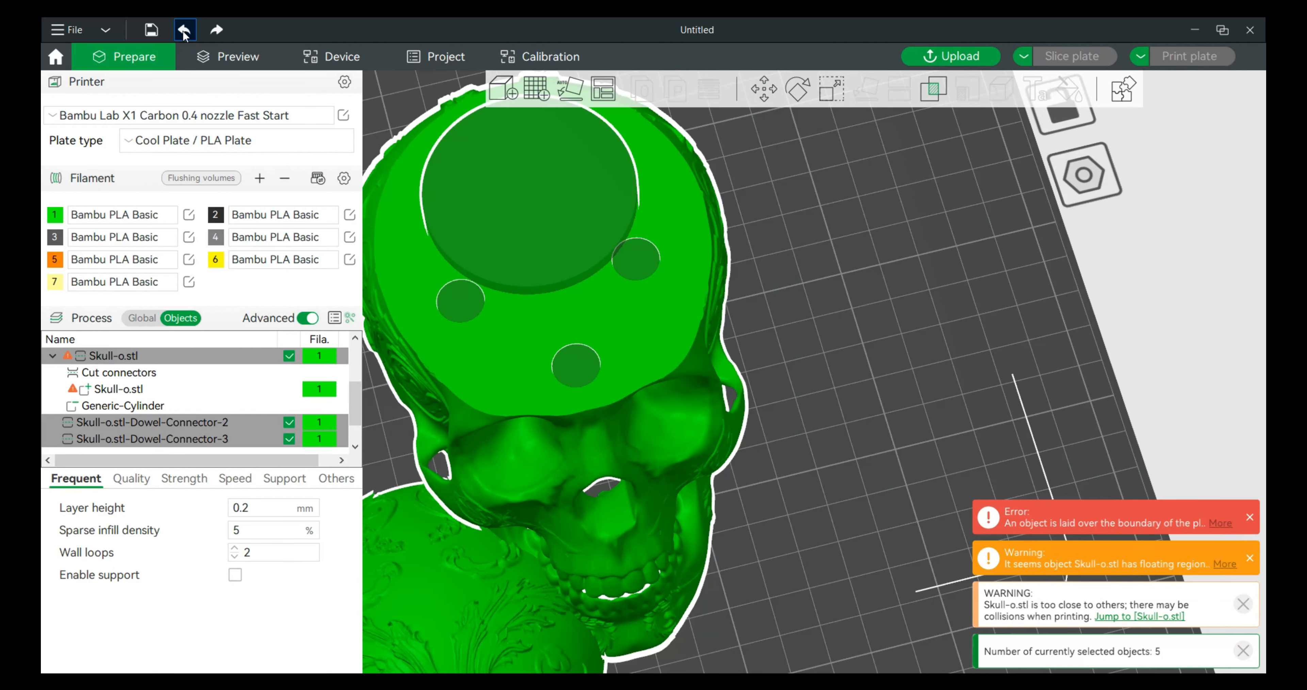
{"action": "left_click", "coordinate": [184, 30]}
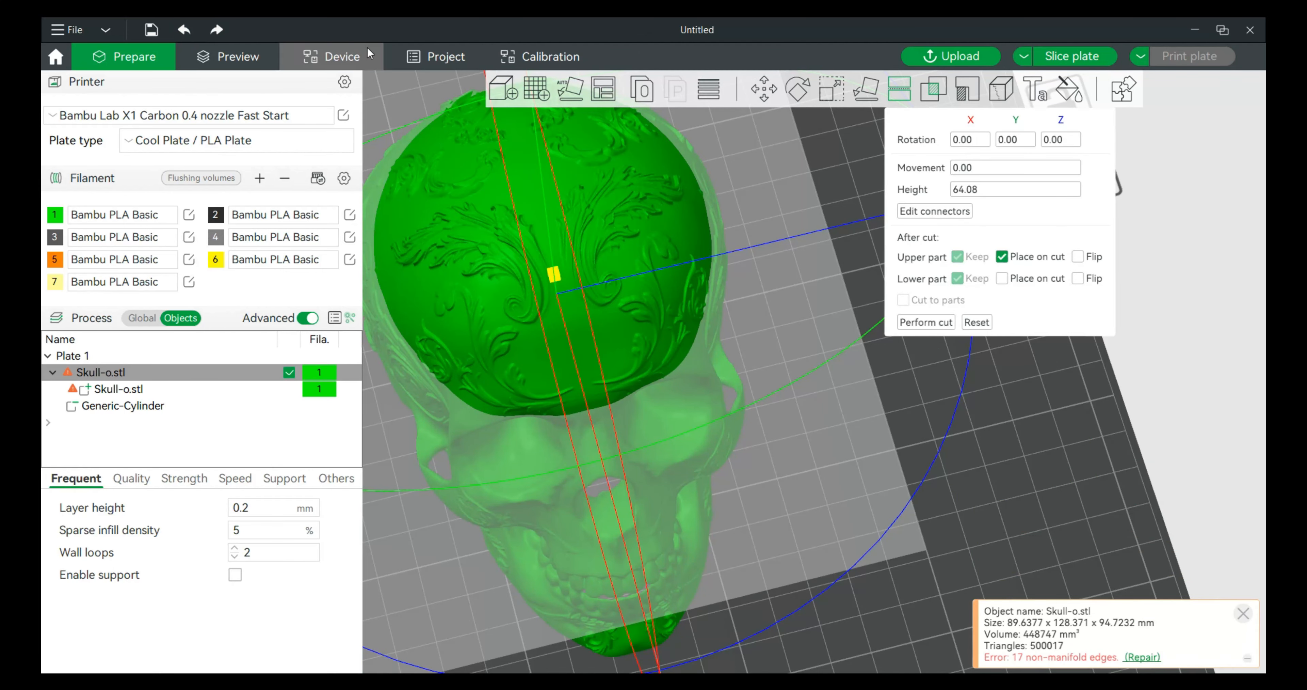
Reopen the cut connectors and shift the two side dowels forward on the cut face, away from the cylindrical cavity.
{"action": "left_click", "coordinate": [935, 215]}
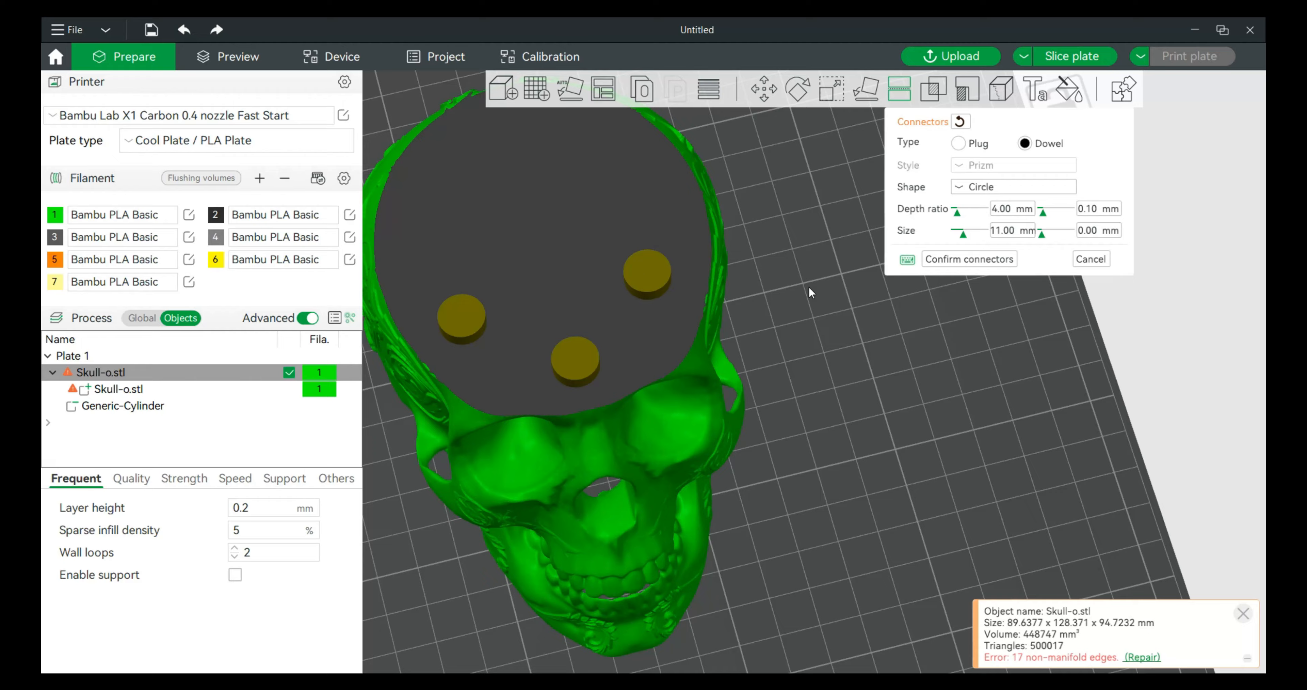
{"action": "left_click_drag", "start_coordinate": [809, 286], "coordinate": [807, 246]}
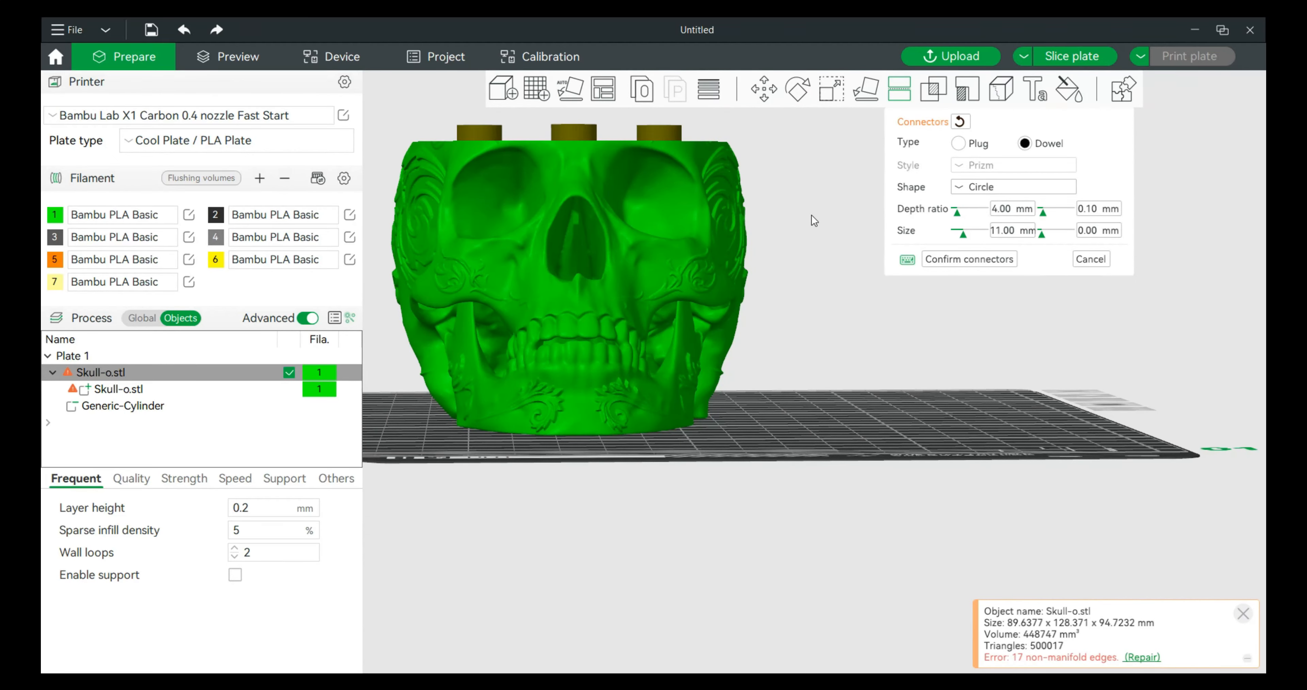
{"action": "right_click_drag", "start_coordinate": [811, 215], "coordinate": [770, 508]}
{"action": "mouse_move", "coordinate": [762, 477]}
{"action": "left_mouse_down"}
{"action": "mouse_move", "coordinate": [758, 447]}
{"action": "mouse_move", "coordinate": [734, 469]}
{"action": "mouse_move", "coordinate": [793, 471]}
{"action": "mouse_move", "coordinate": [794, 456]}
{"action": "mouse_move", "coordinate": [758, 512]}
{"action": "mouse_move", "coordinate": [779, 456]}
{"action": "mouse_move", "coordinate": [784, 482]}
{"action": "left_mouse_up"}
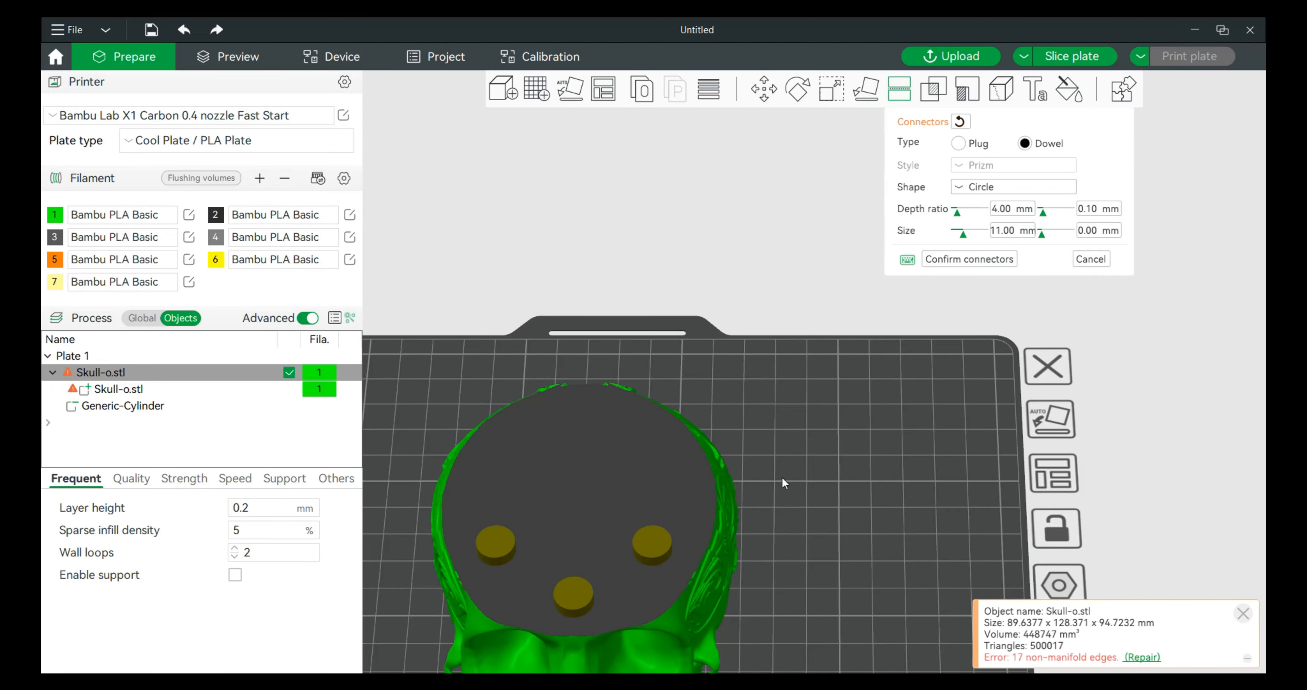
Confirm the dowel connectors, cut the skull at the same height again and inspect the recesses beside the cavity.
{"action": "left_click", "coordinate": [950, 260]}
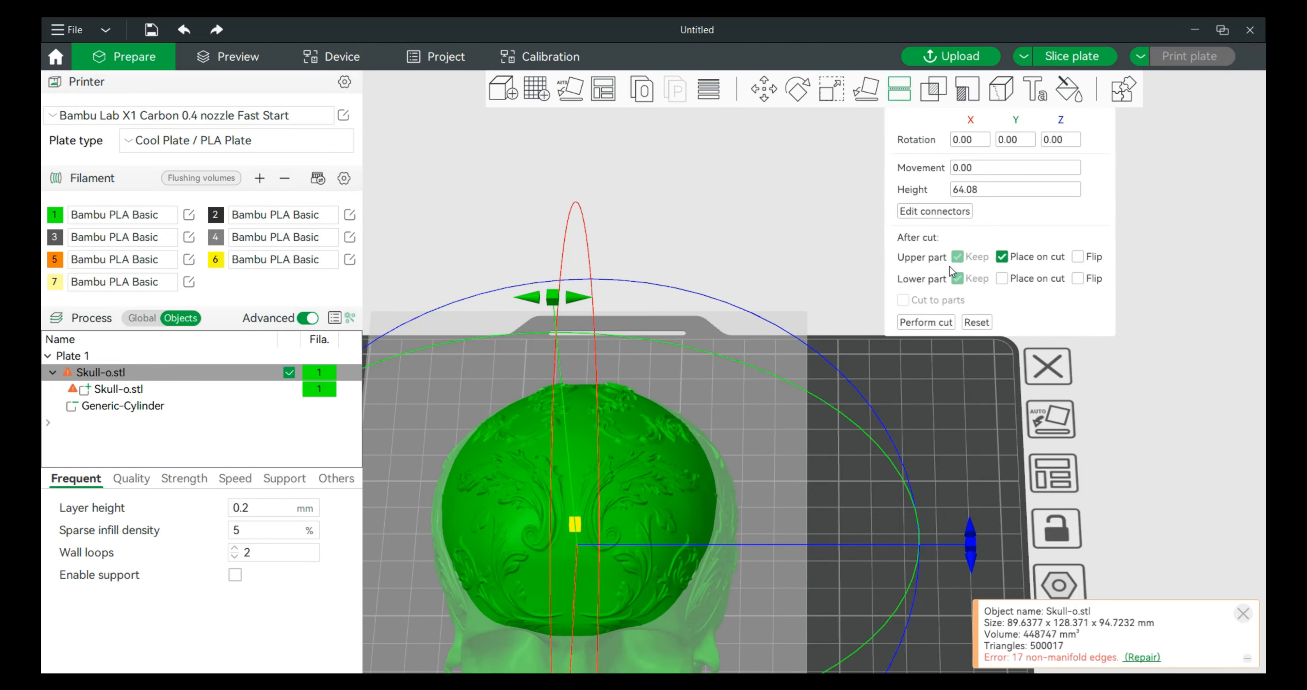
{"action": "left_click", "coordinate": [936, 322]}
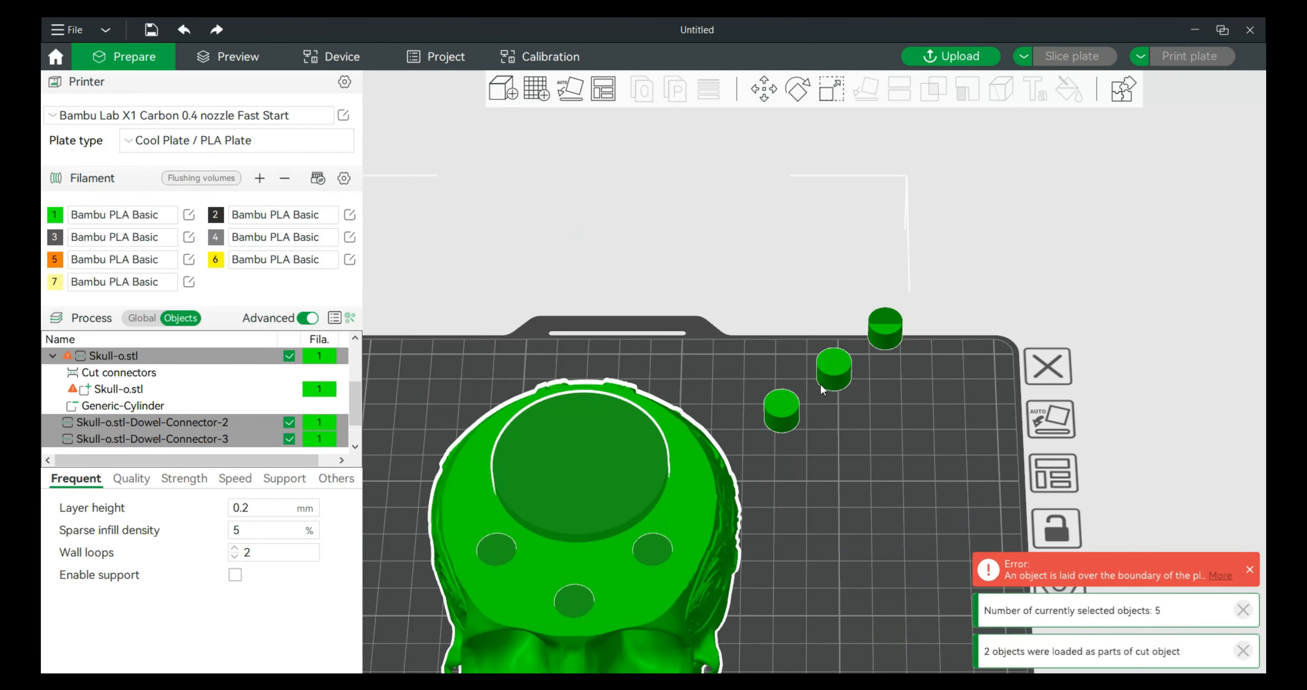
{"action": "left_click_drag", "start_coordinate": [786, 492], "coordinate": [652, 544]}
{"action": "left_click_drag", "start_coordinate": [875, 469], "coordinate": [914, 426]}
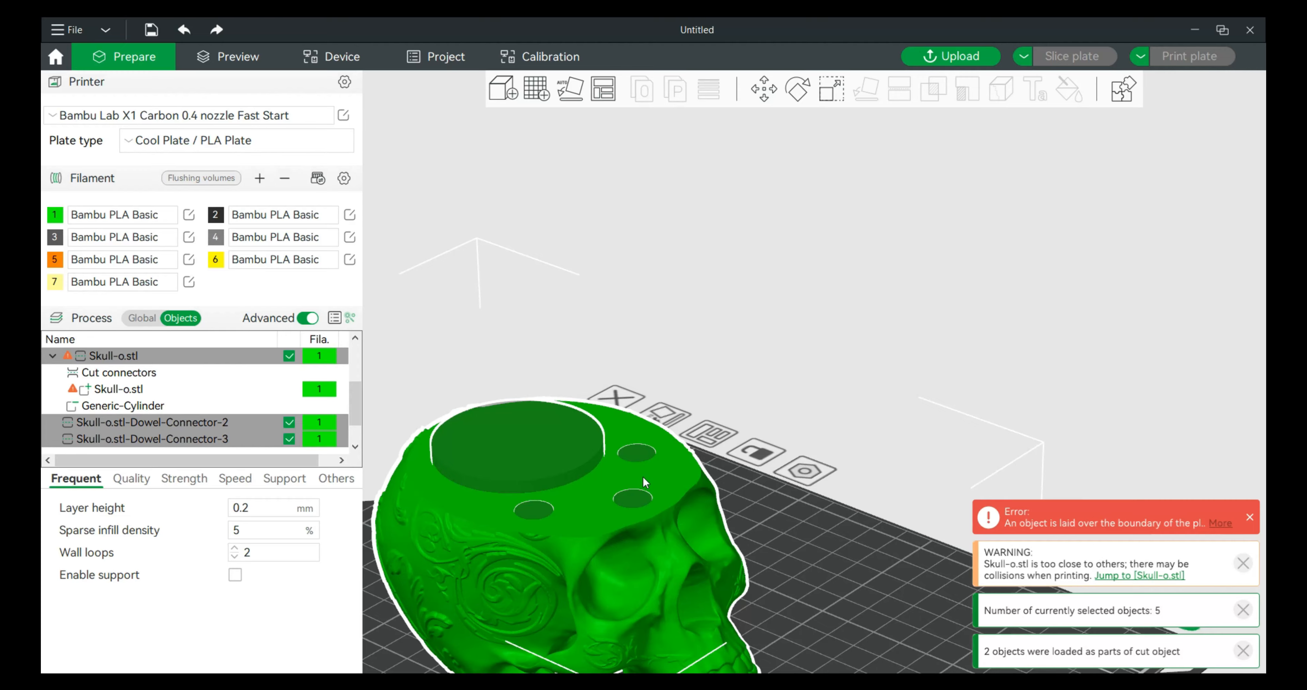
{"action": "left_click_drag", "start_coordinate": [782, 364], "coordinate": [773, 455]}
{"action": "middle_click_drag", "start_coordinate": [773, 454], "coordinate": [753, 268]}
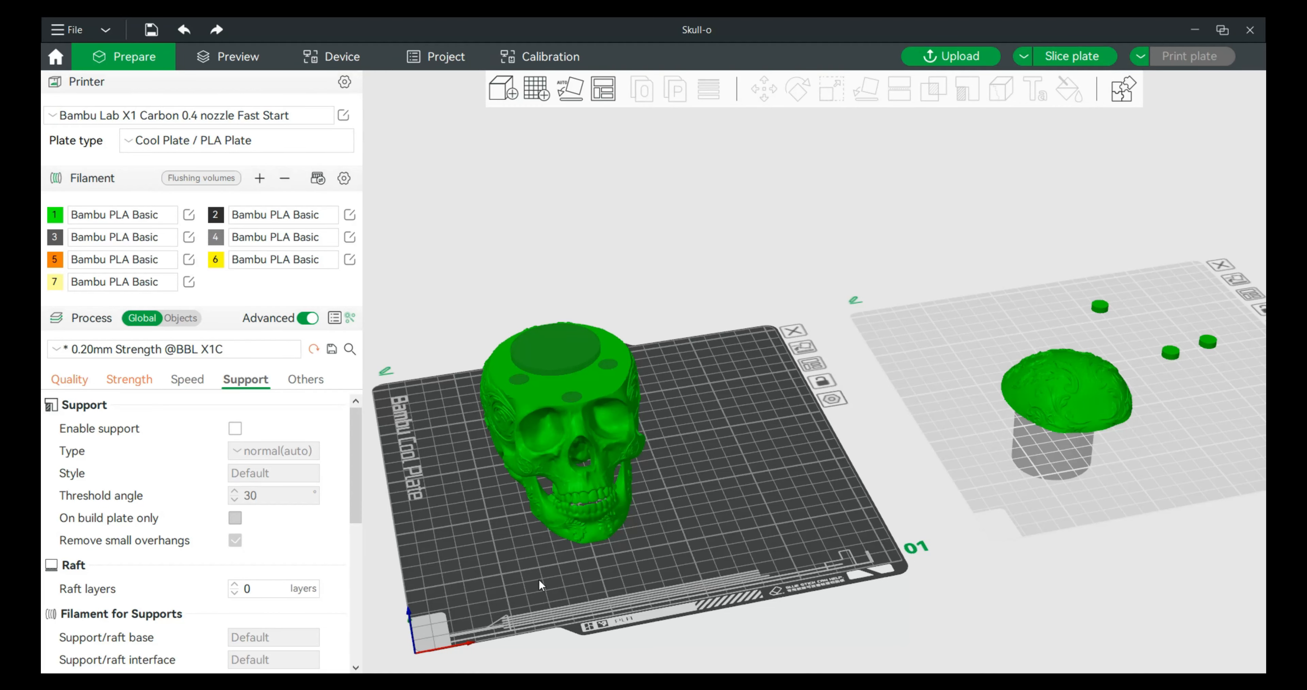
{"action": "left_click_drag", "start_coordinate": [538, 578], "coordinate": [573, 591]}
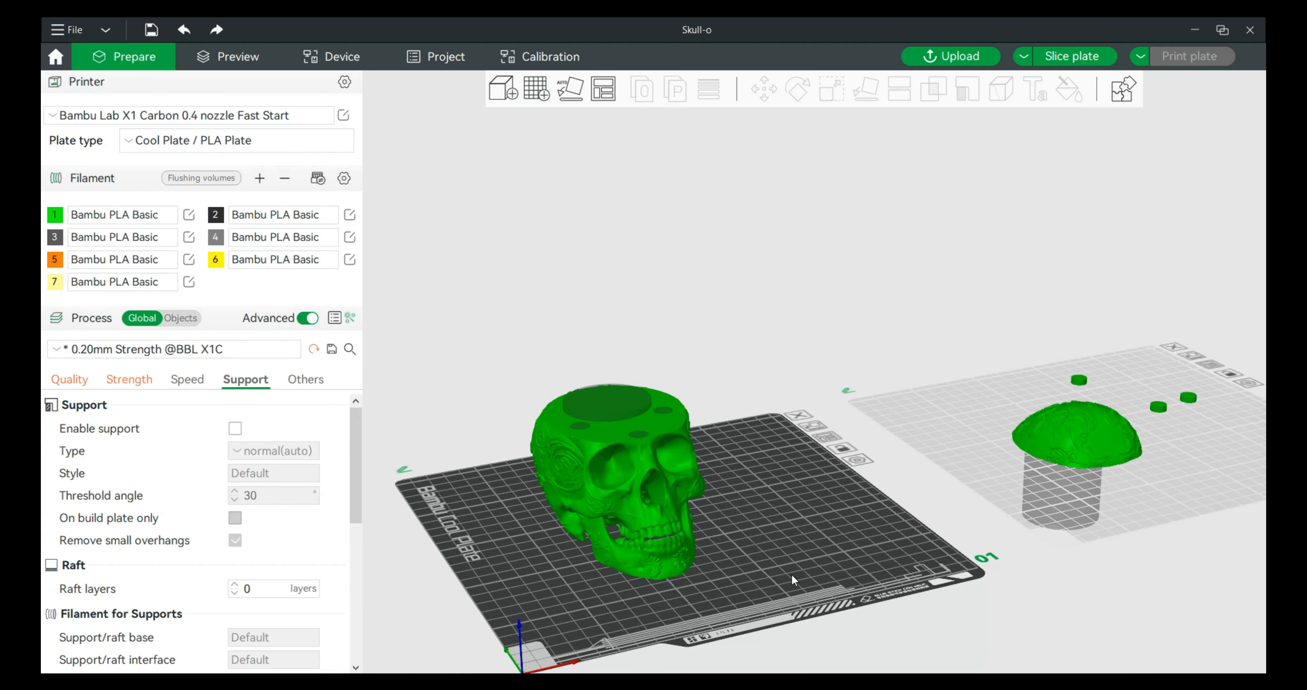
{"action": "scroll", "coordinate": [767, 580], "scroll_direction": "up", "scroll_amount": 2}
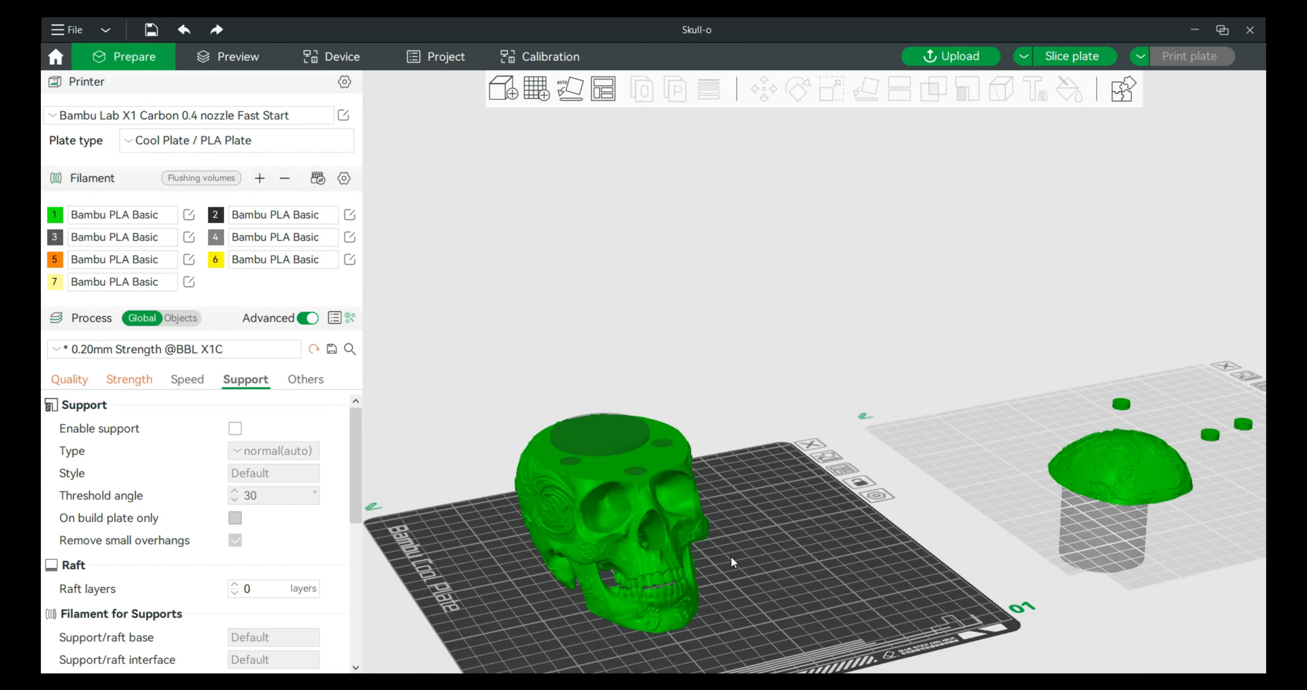
{"action": "scroll", "coordinate": [755, 561], "scroll_direction": "up", "scroll_amount": 2}
{"action": "middle_click_drag", "start_coordinate": [787, 580], "coordinate": [776, 485]}
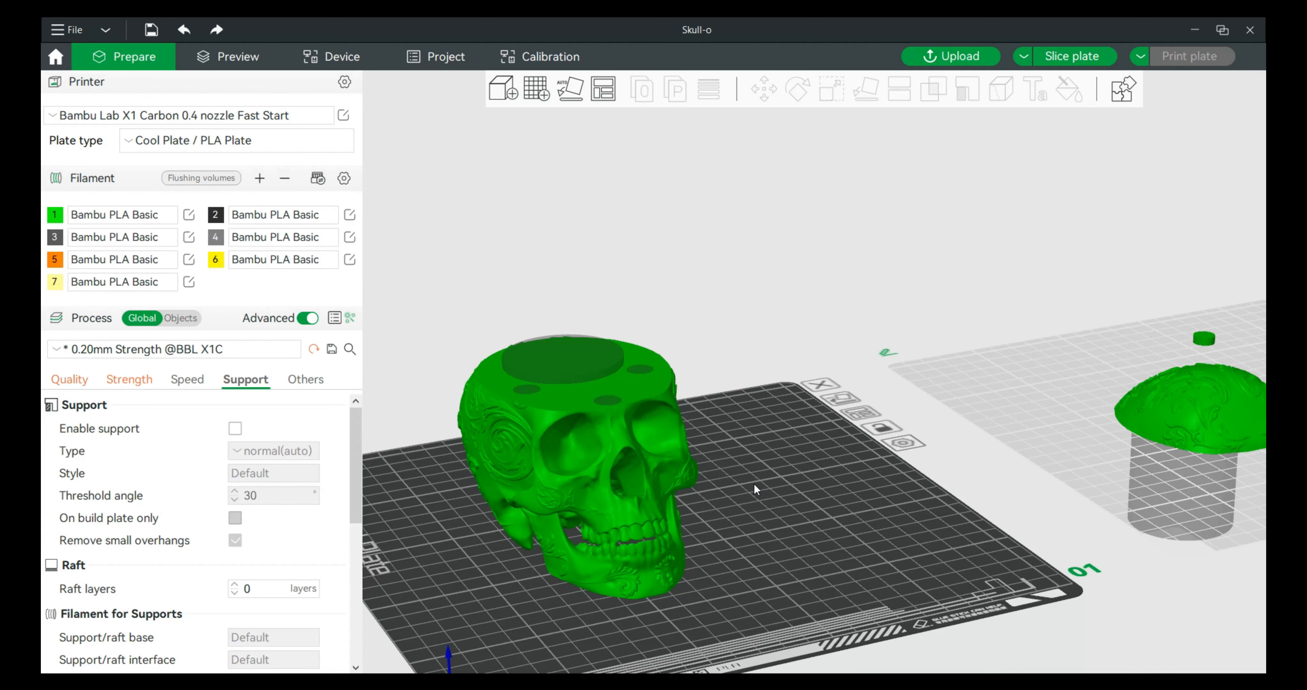
{"action": "middle_click_drag", "start_coordinate": [773, 509], "coordinate": [764, 521]}
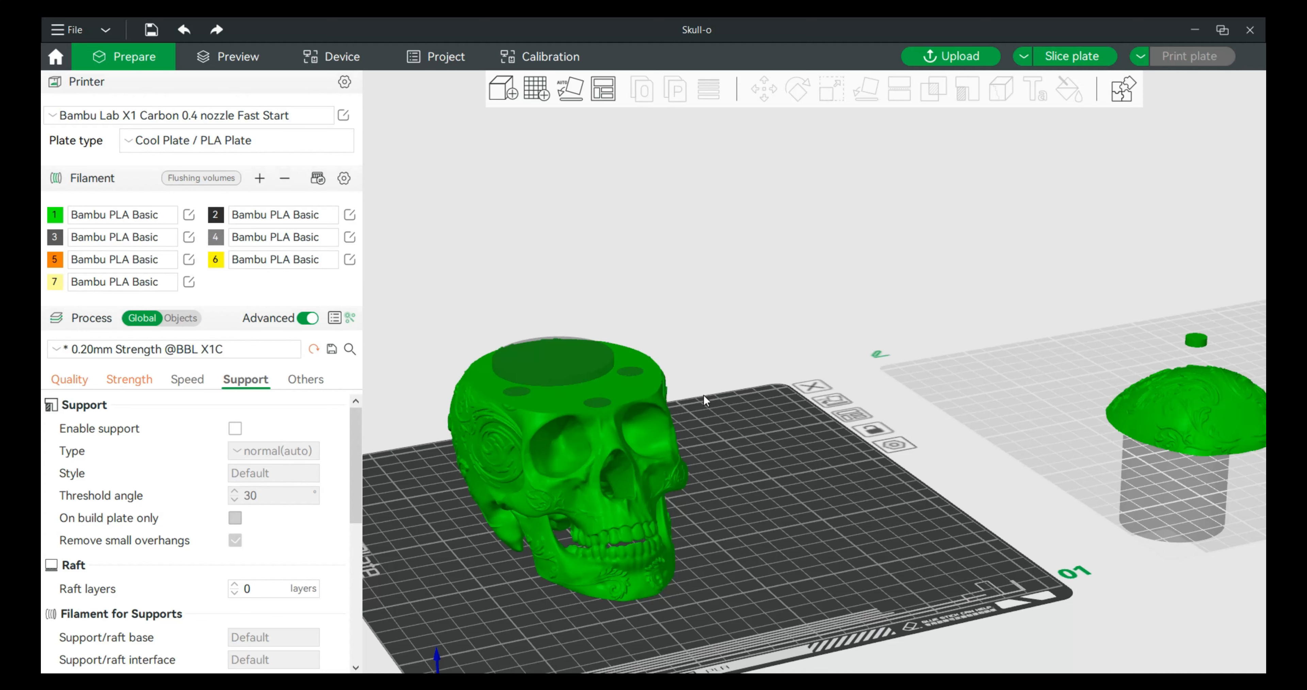
{"action": "scroll", "coordinate": [743, 480], "scroll_direction": "down", "scroll_amount": 1}
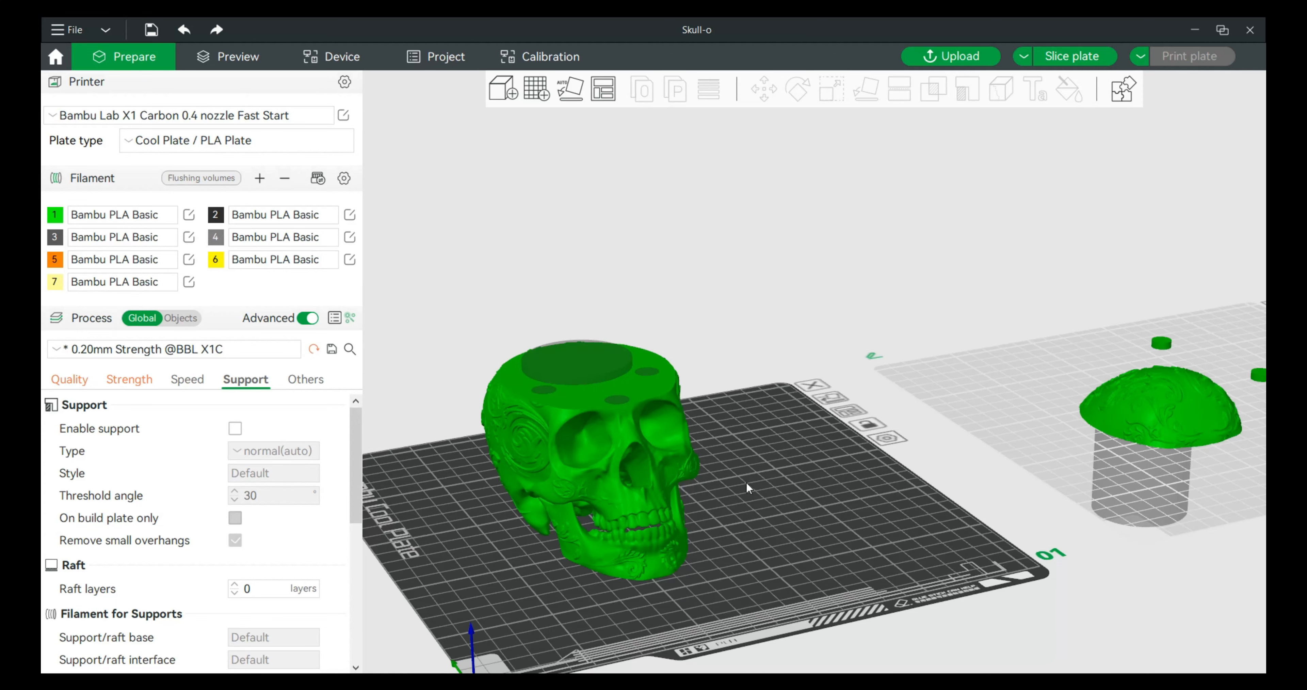
{"action": "mouse_move", "coordinate": [756, 489]}
{"action": "left_mouse_down"}
{"action": "mouse_move", "coordinate": [759, 514]}
{"action": "mouse_move", "coordinate": [777, 493]}
{"action": "left_mouse_up"}
Enable supports for the print and set the support type to tree(auto) with the Tree Slim style.
{"action": "left_click", "coordinate": [235, 428]}
{"action": "left_click", "coordinate": [273, 451]}
{"action": "left_click", "coordinate": [270, 493]}
{"action": "left_click", "coordinate": [284, 474]}
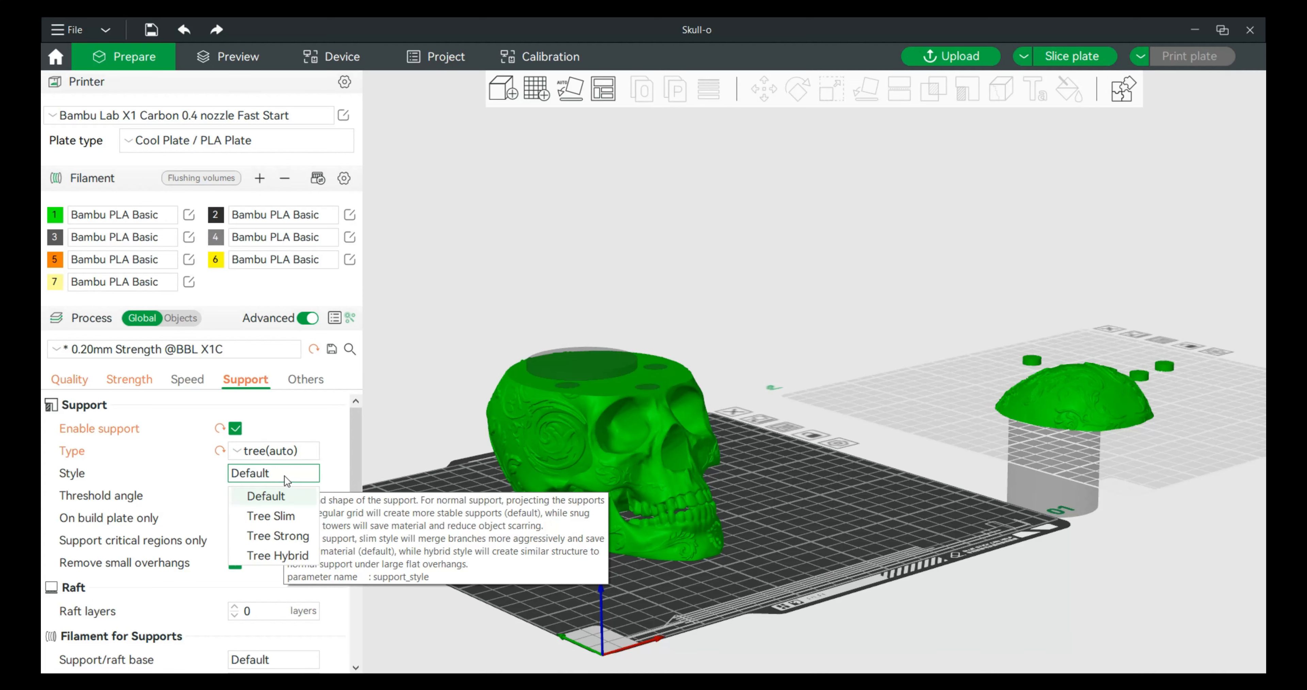
{"action": "left_click", "coordinate": [289, 517]}
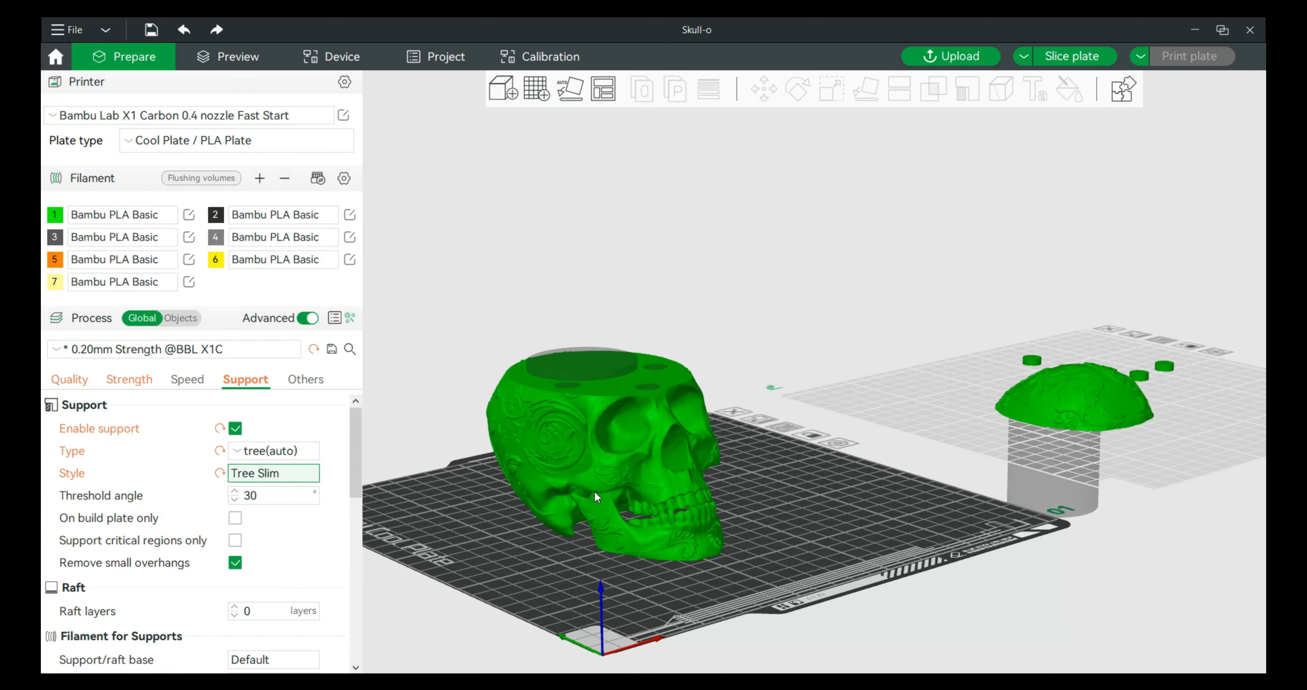
Slice the plate with the skull base and inspect the tree supports around the face and jaw.
{"action": "left_click", "coordinate": [1072, 56]}
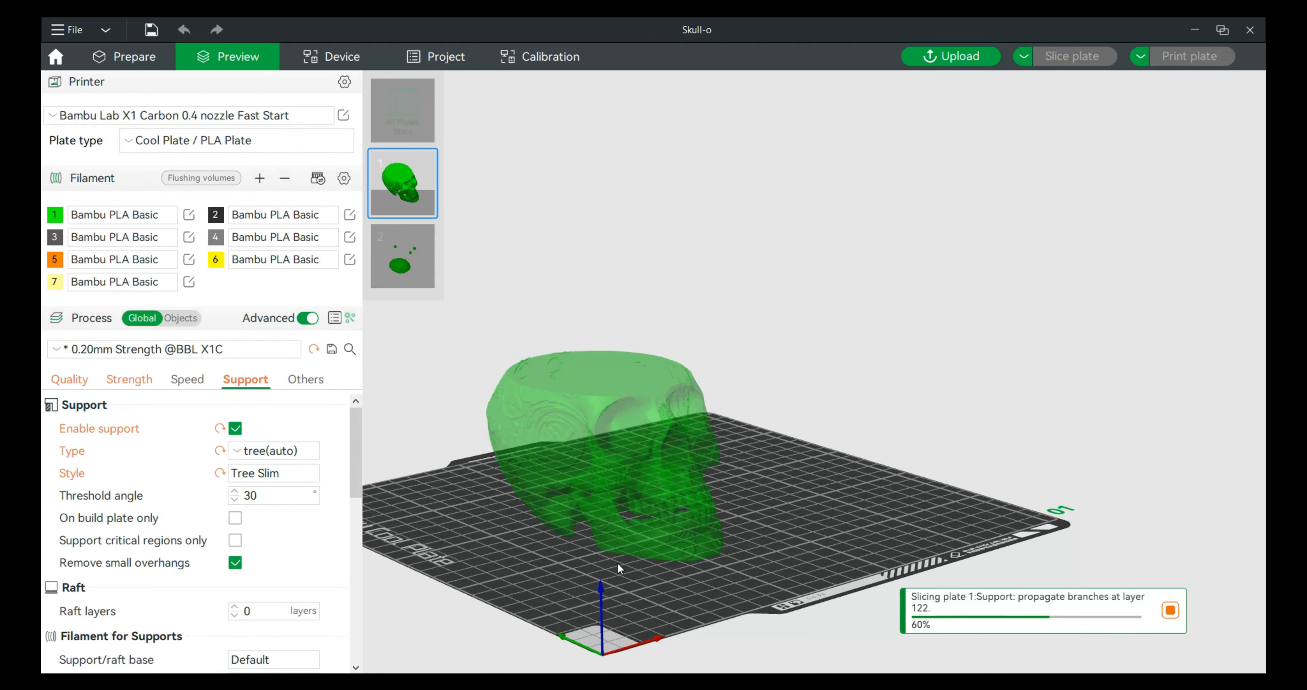
{"action": "left_click_drag", "start_coordinate": [617, 561], "coordinate": [625, 568]}
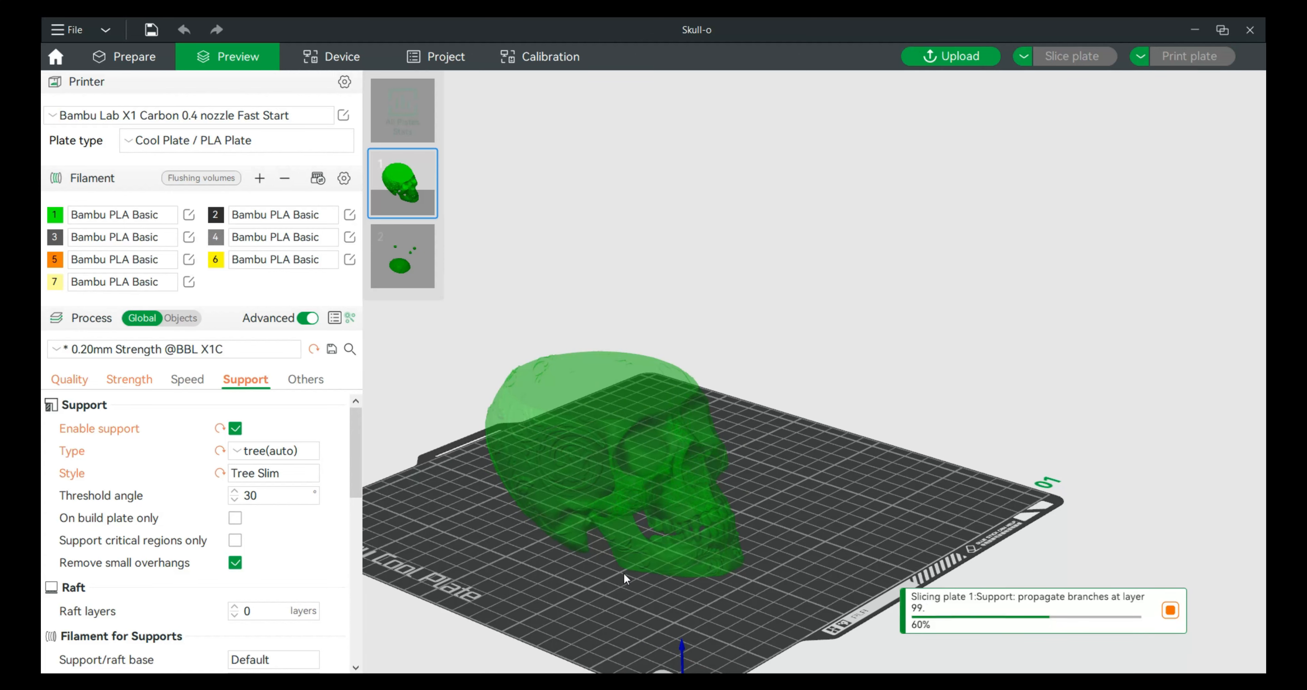
{"action": "left_click_drag", "start_coordinate": [623, 571], "coordinate": [850, 510]}
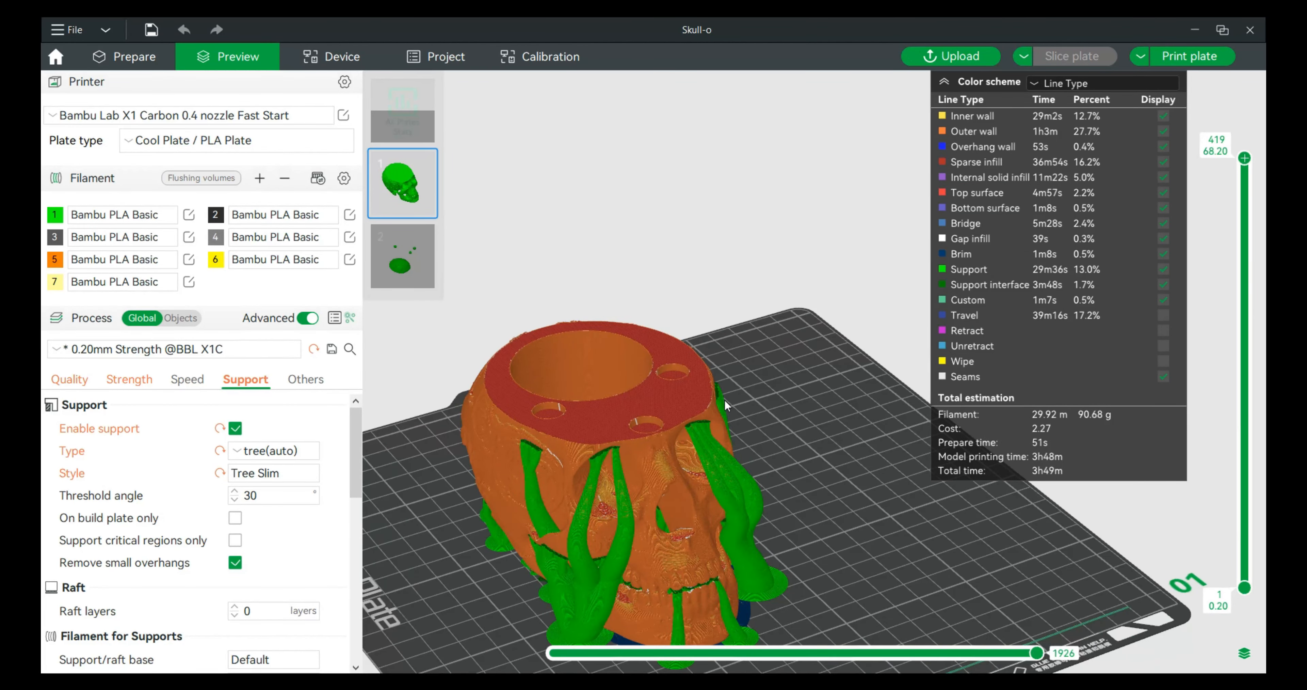
Return to model editing and examine the lid and the three loose dowel pins on the second plate.
{"action": "left_click", "coordinate": [103, 67]}
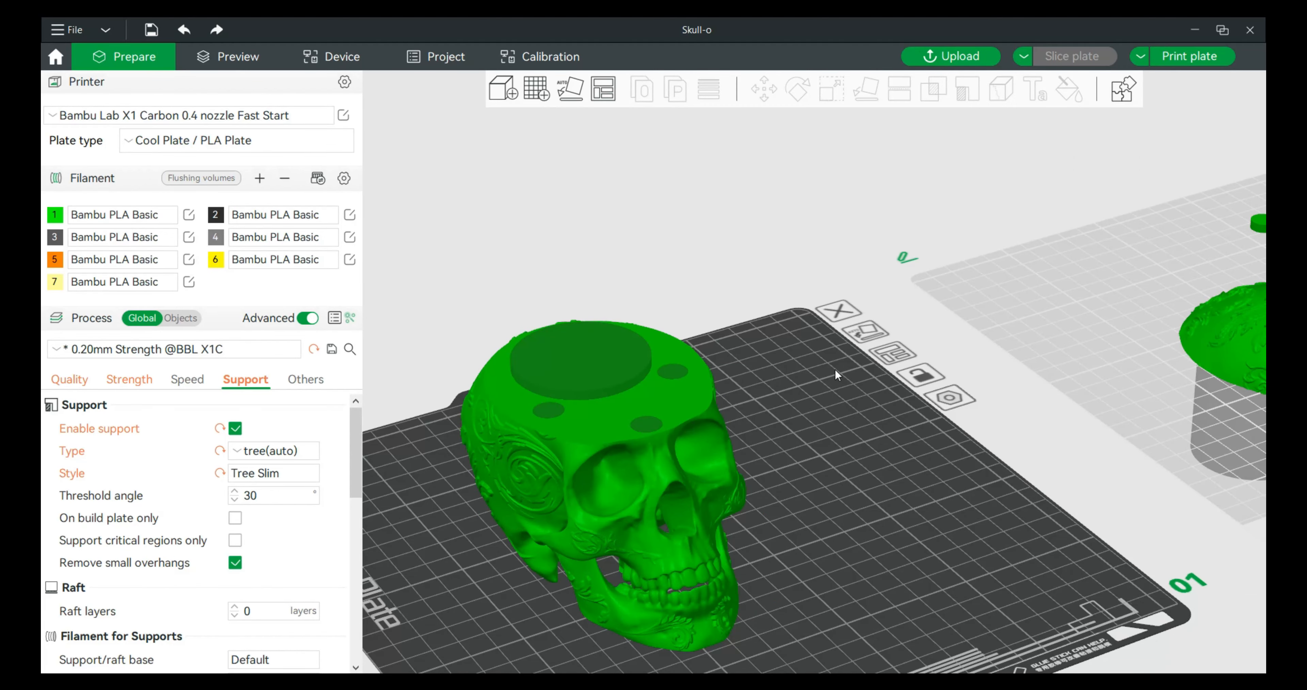
{"action": "middle_click_drag", "start_coordinate": [949, 370], "coordinate": [769, 430]}
{"action": "middle_click_drag", "start_coordinate": [942, 406], "coordinate": [782, 448]}
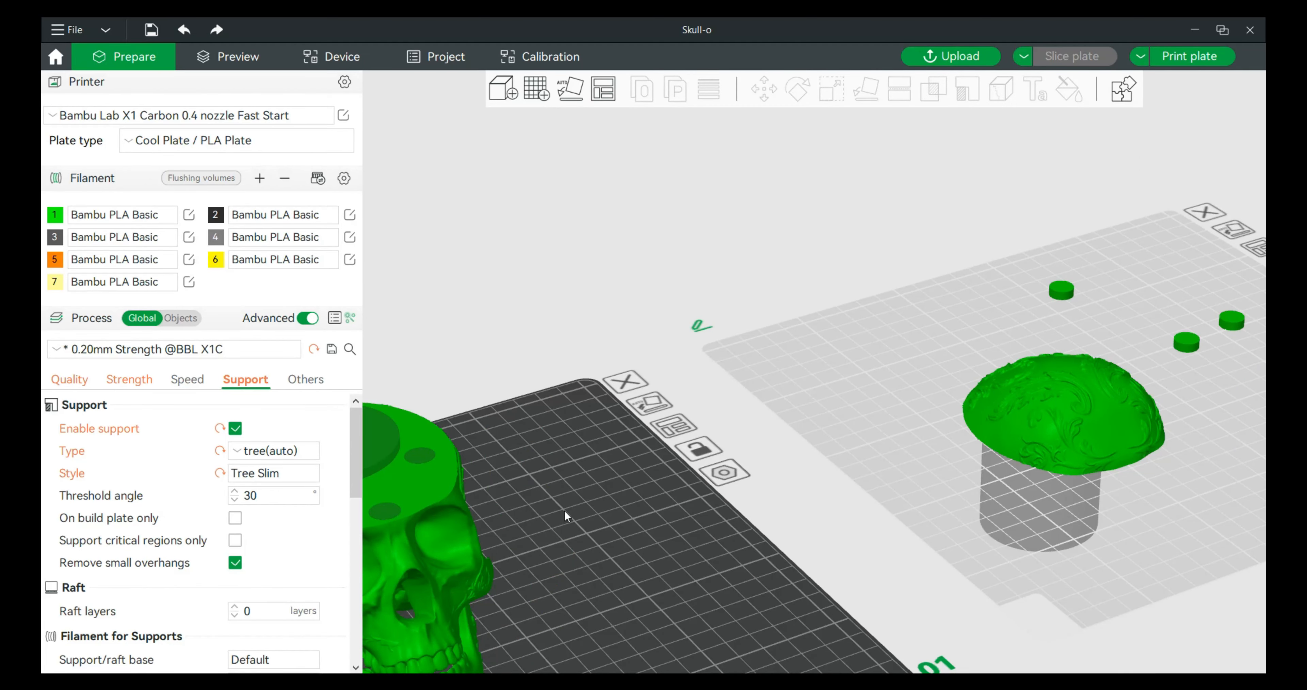
{"action": "middle_click_drag", "start_coordinate": [653, 511], "coordinate": [517, 532]}
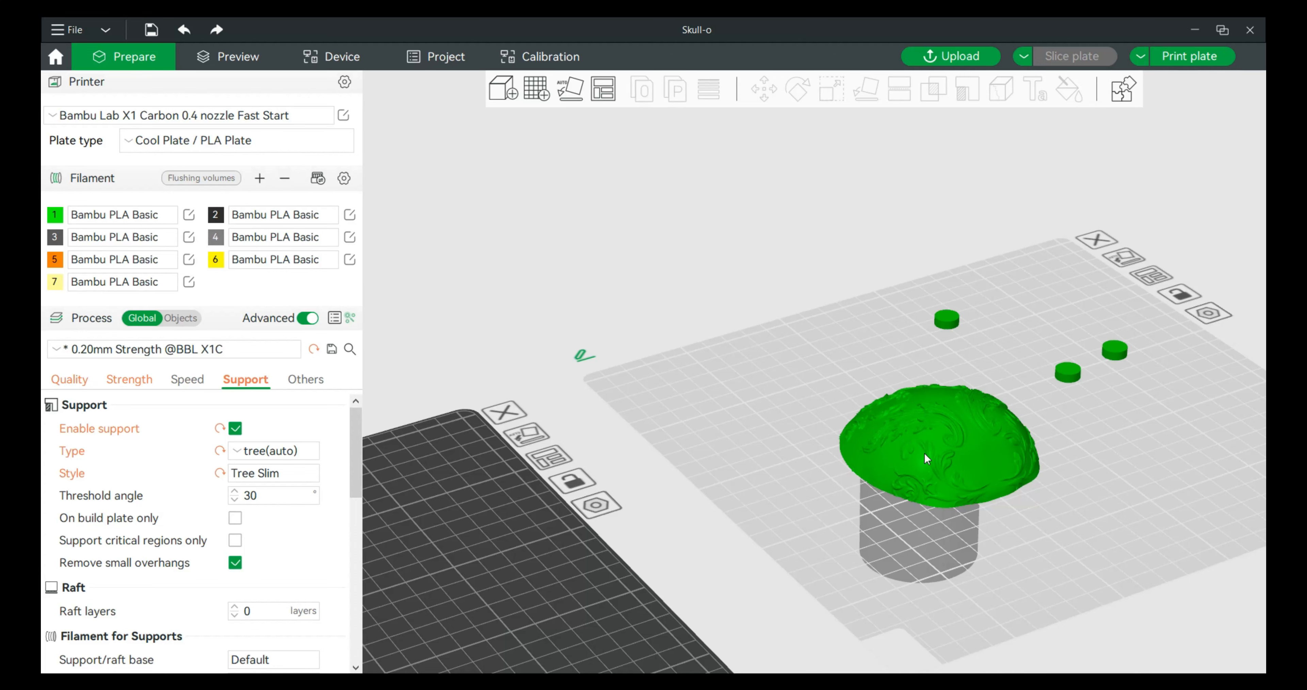
{"action": "middle_click_drag", "start_coordinate": [779, 484], "coordinate": [1068, 387]}
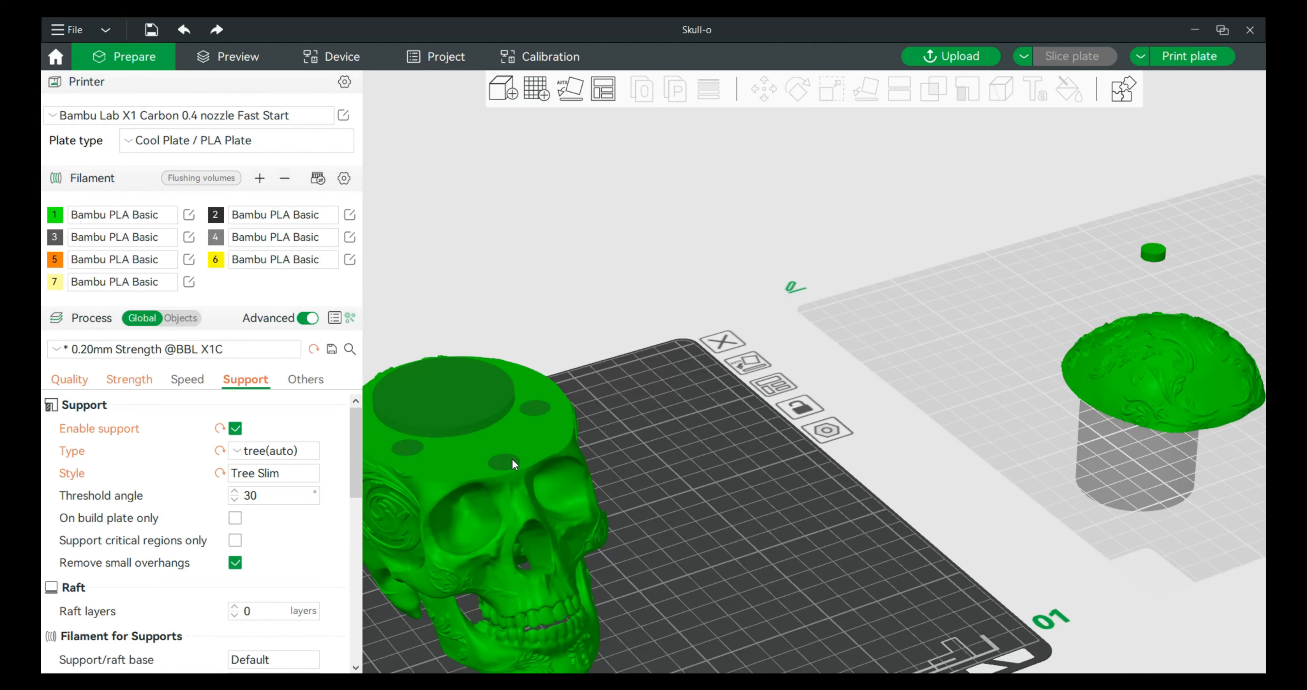
{"action": "middle_click_drag", "start_coordinate": [1163, 401], "coordinate": [1030, 456]}
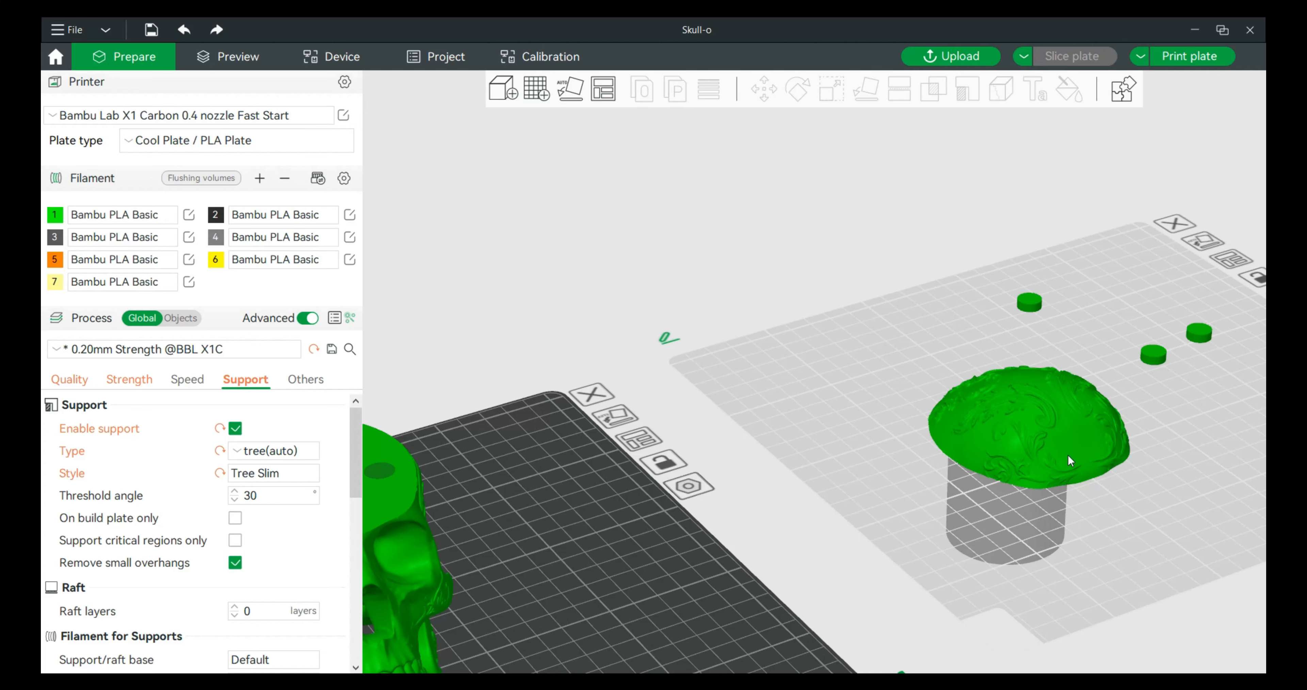
{"action": "middle_click_drag", "start_coordinate": [1173, 408], "coordinate": [1124, 444]}
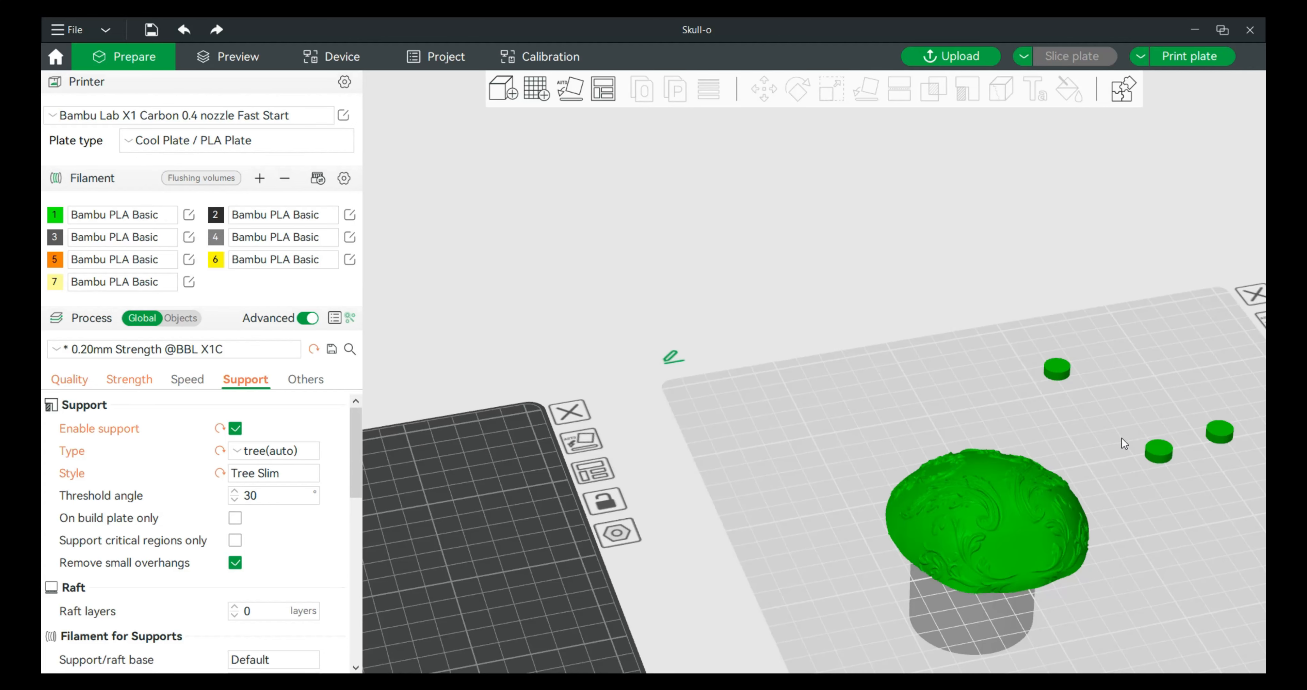
{"action": "middle_click_drag", "start_coordinate": [1151, 487], "coordinate": [954, 349]}
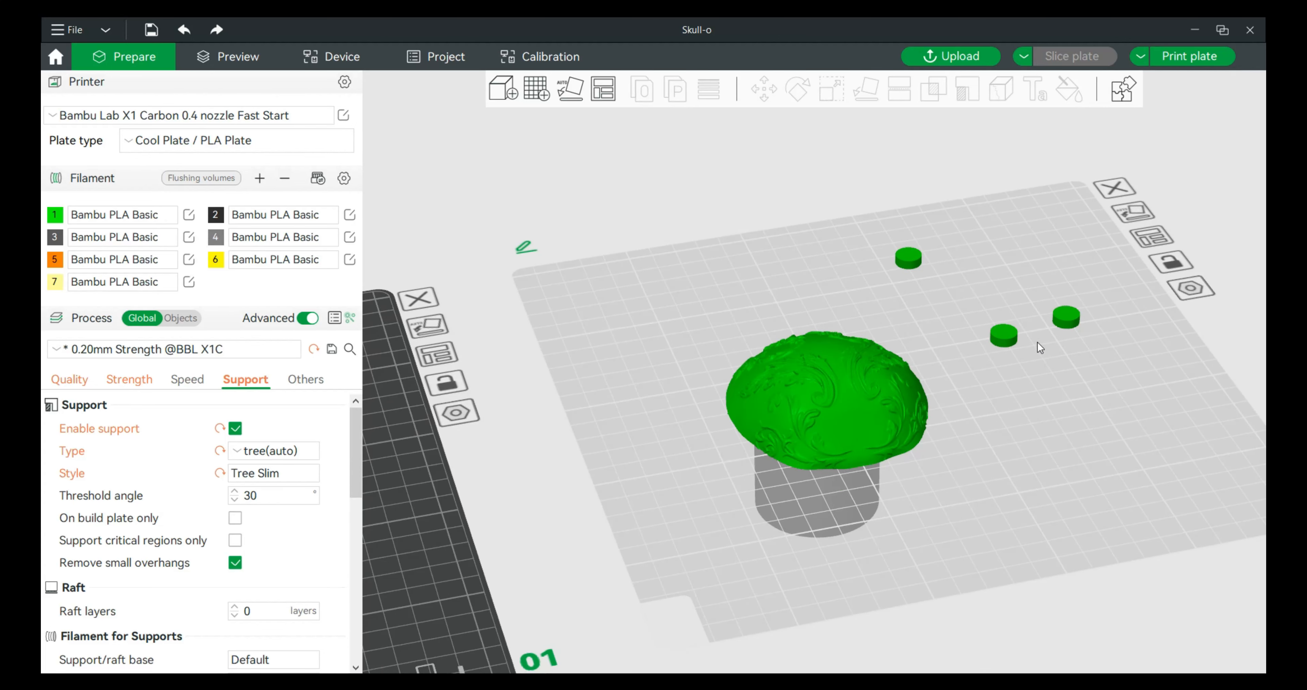
Examine the three loose dowel pins on plate 3 and check the size of one pin.
{"action": "middle_click_drag", "start_coordinate": [1067, 400], "coordinate": [993, 396]}
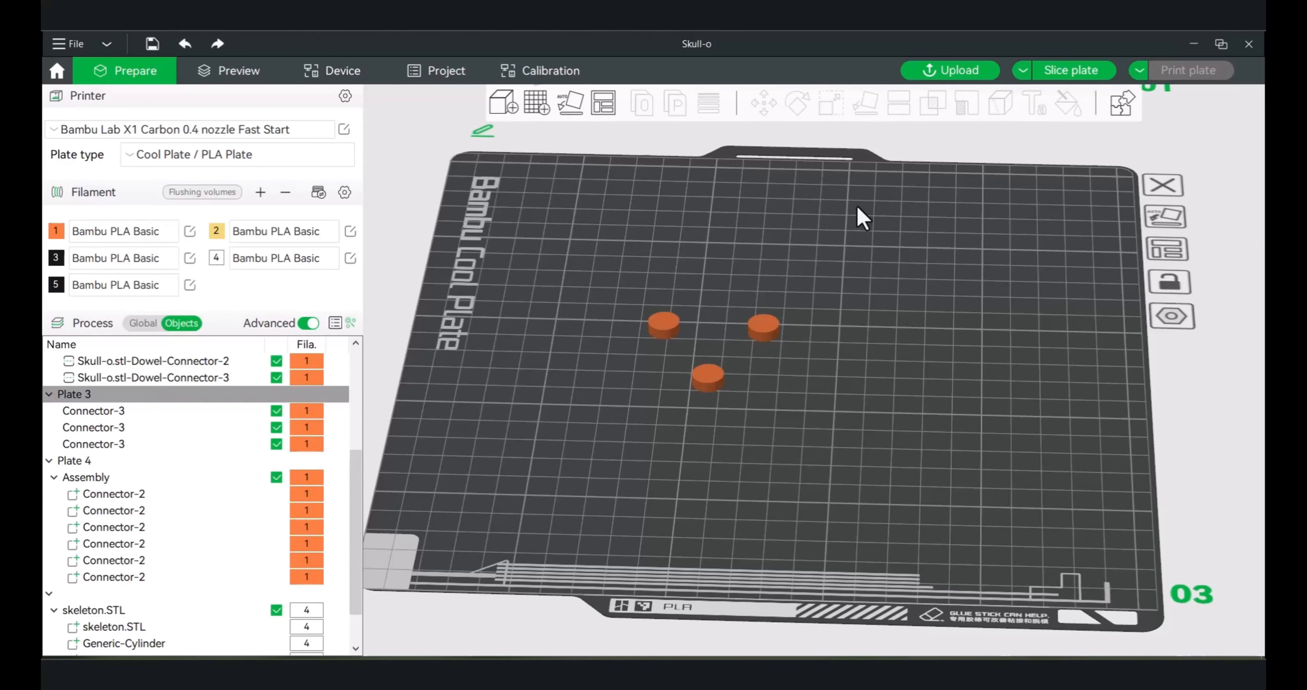
{"action": "scroll", "coordinate": [845, 351], "scroll_direction": "up", "scroll_amount": 2}
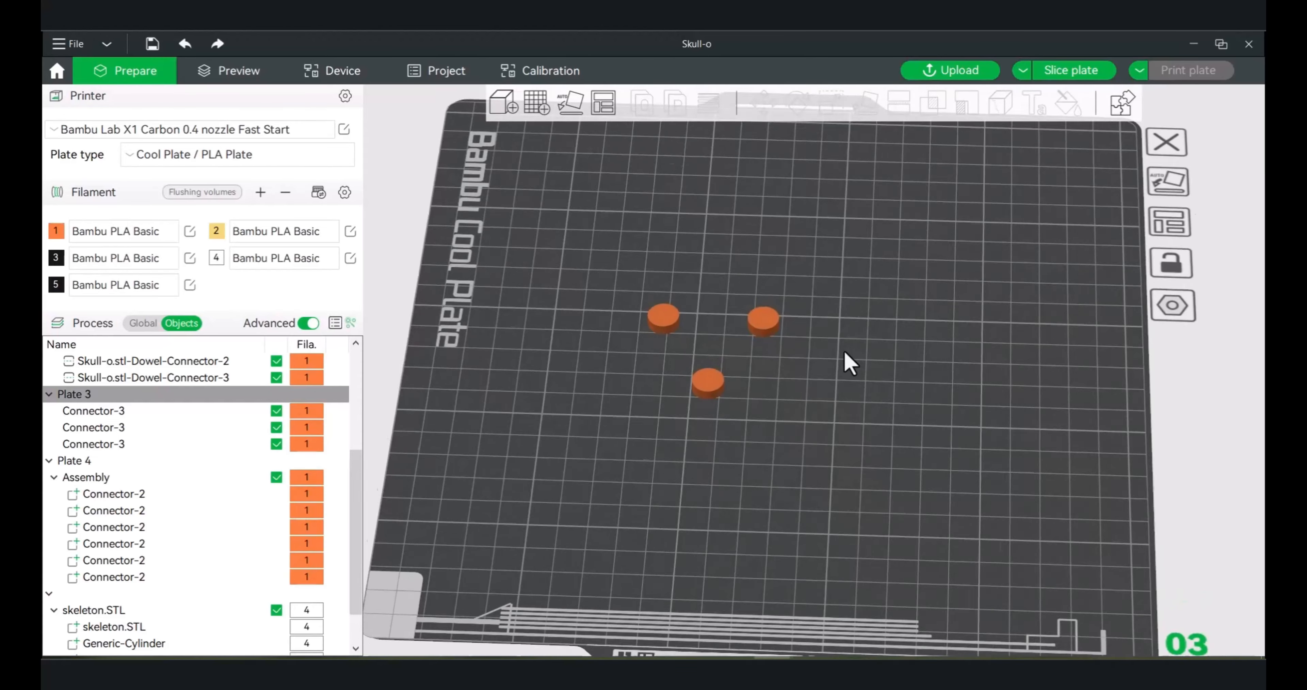
{"action": "scroll", "coordinate": [851, 362], "scroll_direction": "up", "scroll_amount": 1}
{"action": "scroll", "coordinate": [793, 368], "scroll_direction": "down", "scroll_amount": 3}
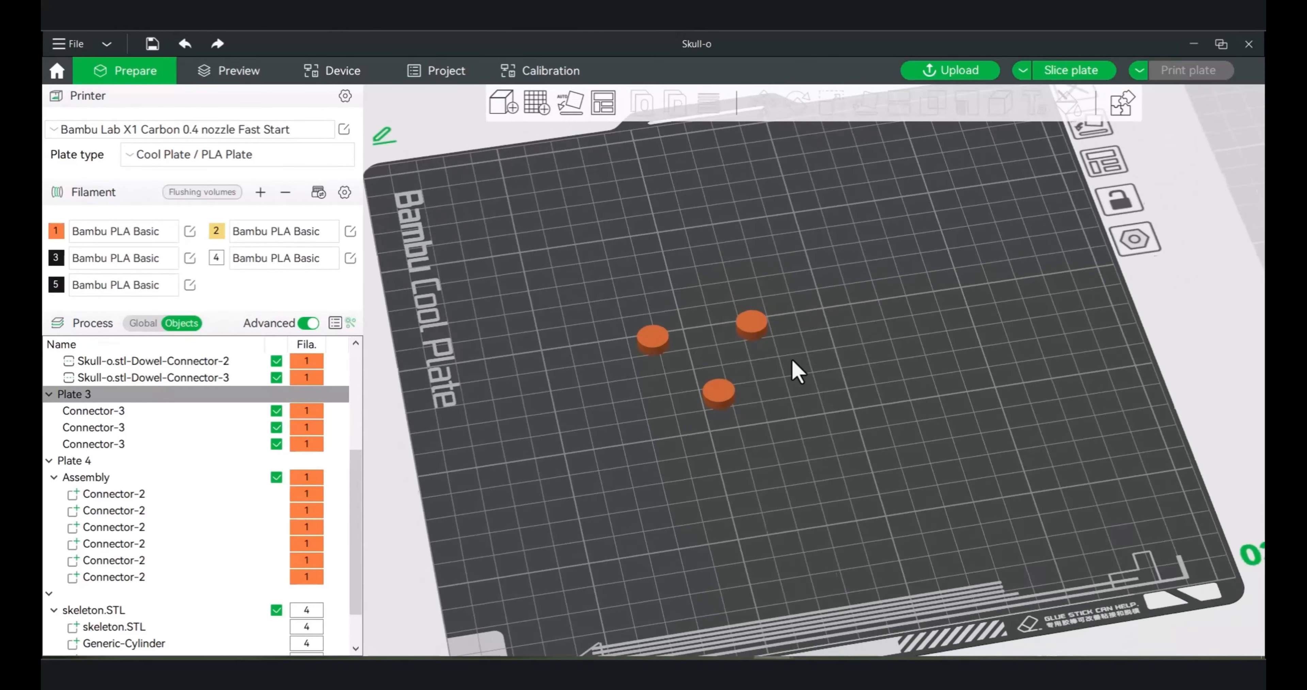
{"action": "scroll", "coordinate": [782, 368], "scroll_direction": "up", "scroll_amount": 2}
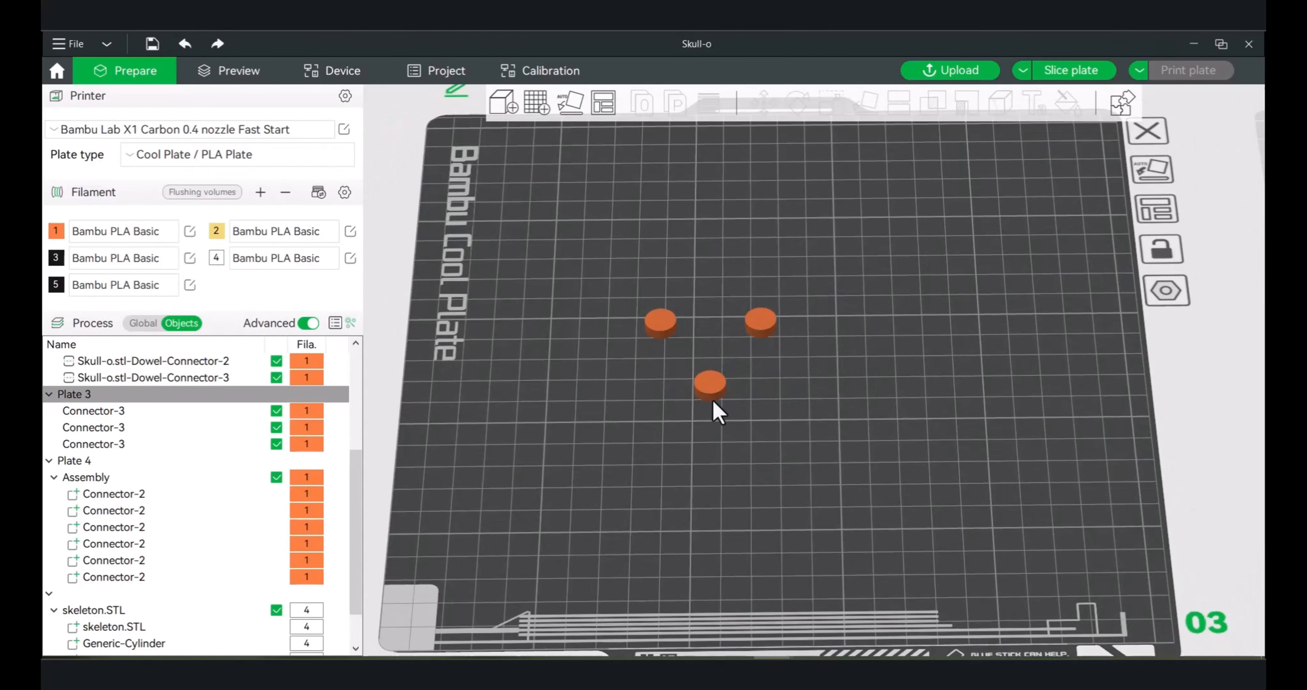
{"action": "scroll", "coordinate": [752, 387], "scroll_direction": "down", "scroll_amount": 1}
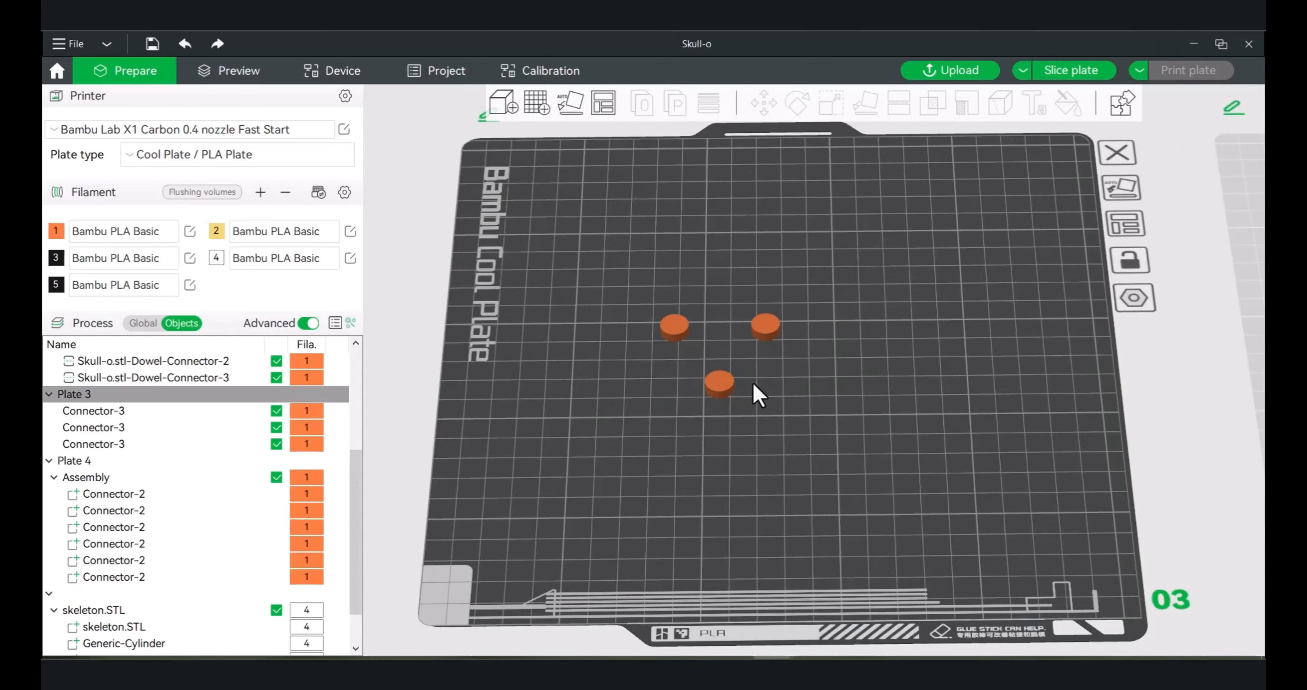
{"action": "scroll", "coordinate": [753, 384], "scroll_direction": "up", "scroll_amount": 2}
{"action": "left_click", "coordinate": [756, 317]}
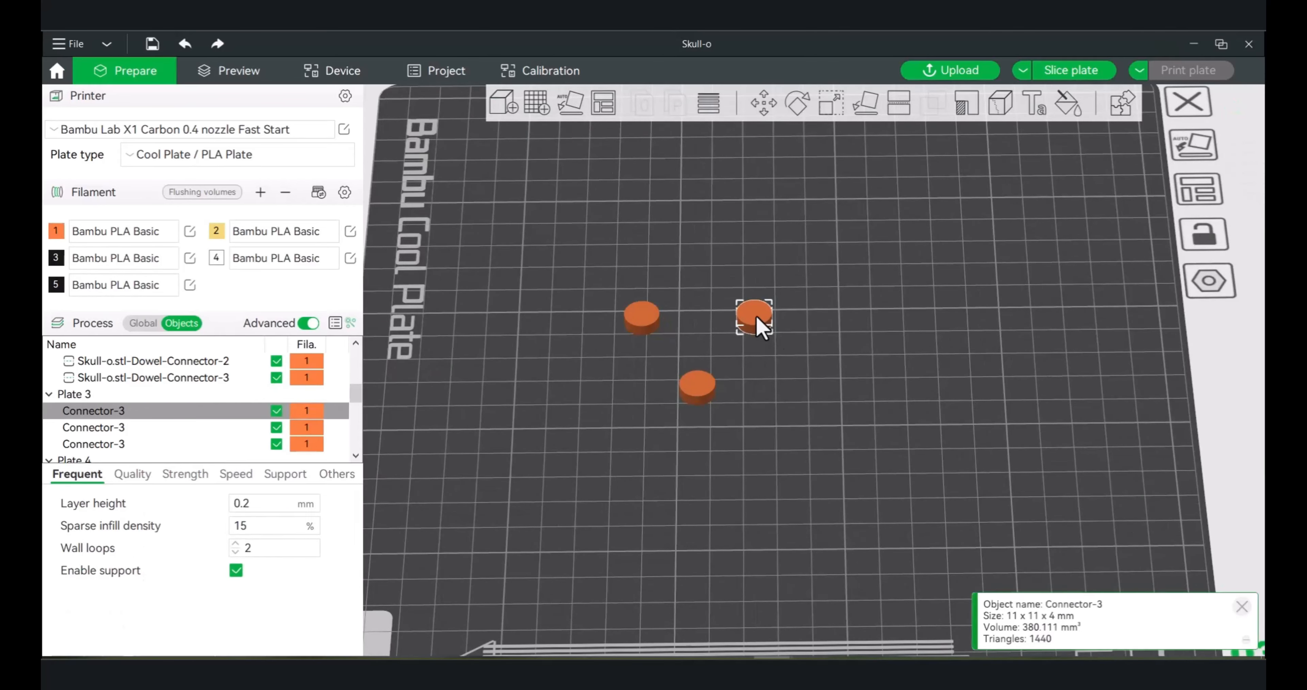
{"action": "scroll", "coordinate": [781, 406], "scroll_direction": "down", "scroll_amount": 1}
{"action": "middle_click_drag", "start_coordinate": [782, 390], "coordinate": [833, 405]}
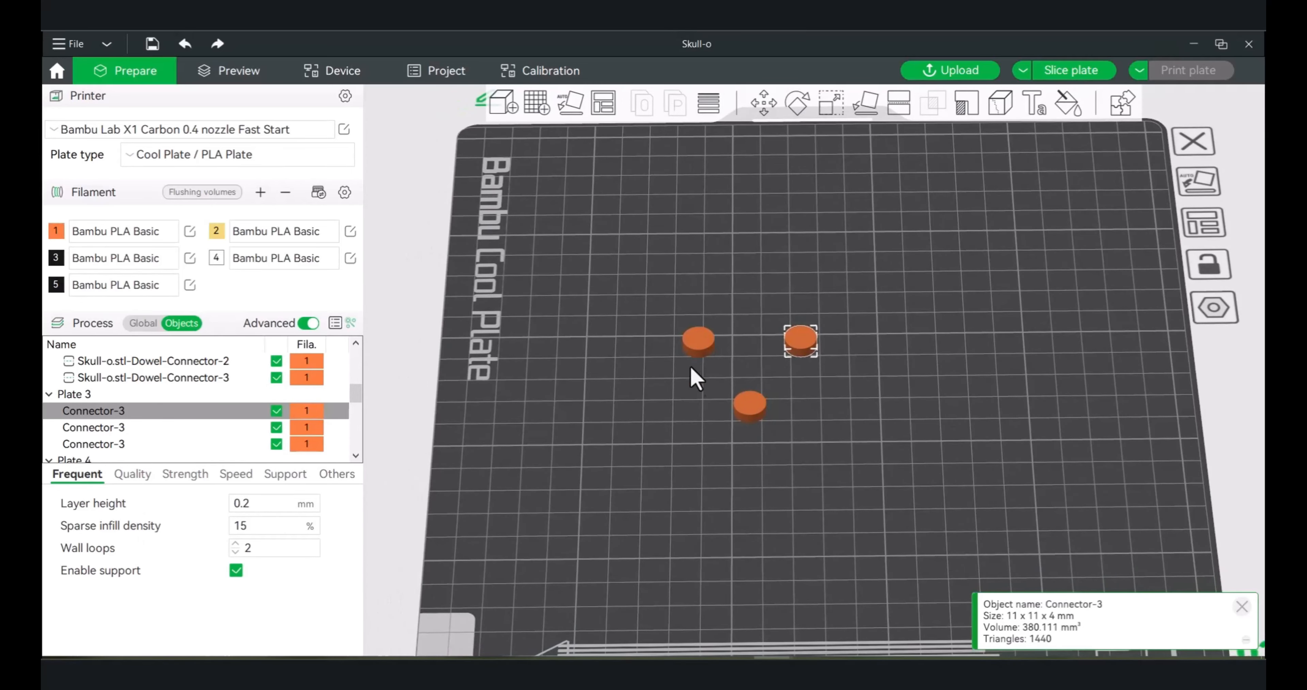
Move two of the three dowel pins off plate 3, leaving a single pin on it.
{"action": "scroll", "coordinate": [702, 398], "scroll_direction": "down", "scroll_amount": 2}
{"action": "left_click_drag", "start_coordinate": [728, 355], "coordinate": [456, 350]}
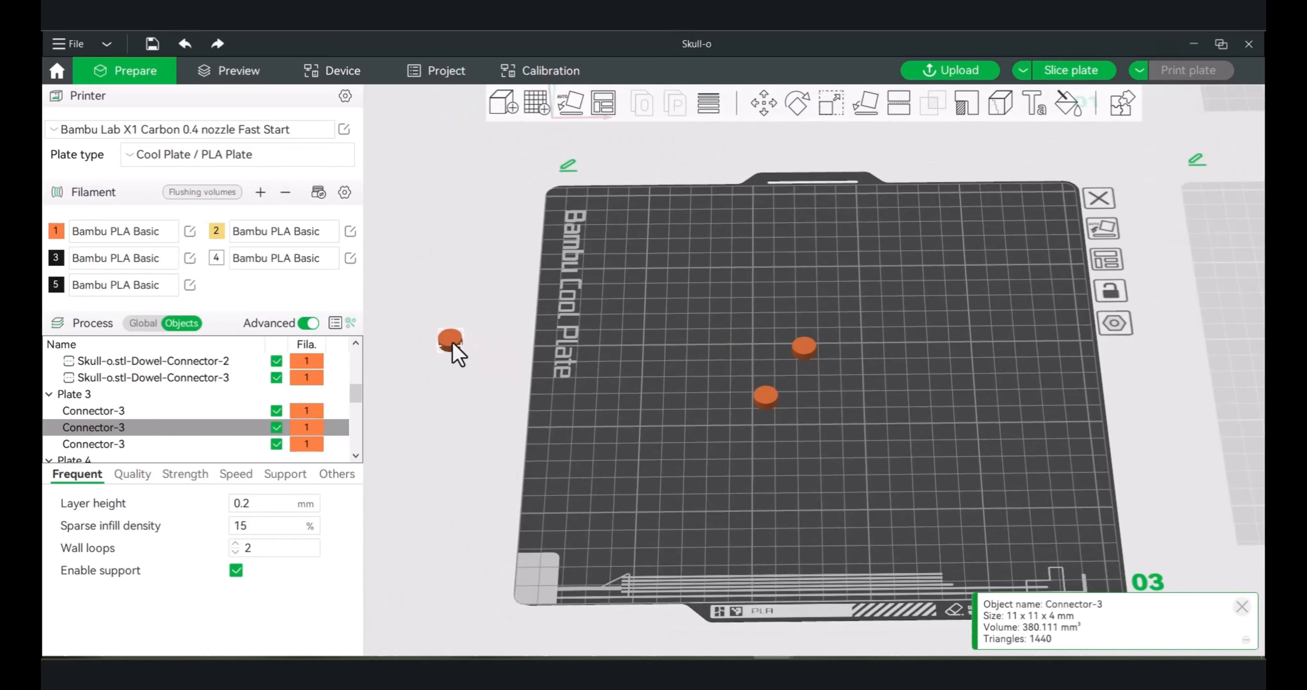
{"action": "left_click_drag", "start_coordinate": [763, 398], "coordinate": [455, 400]}
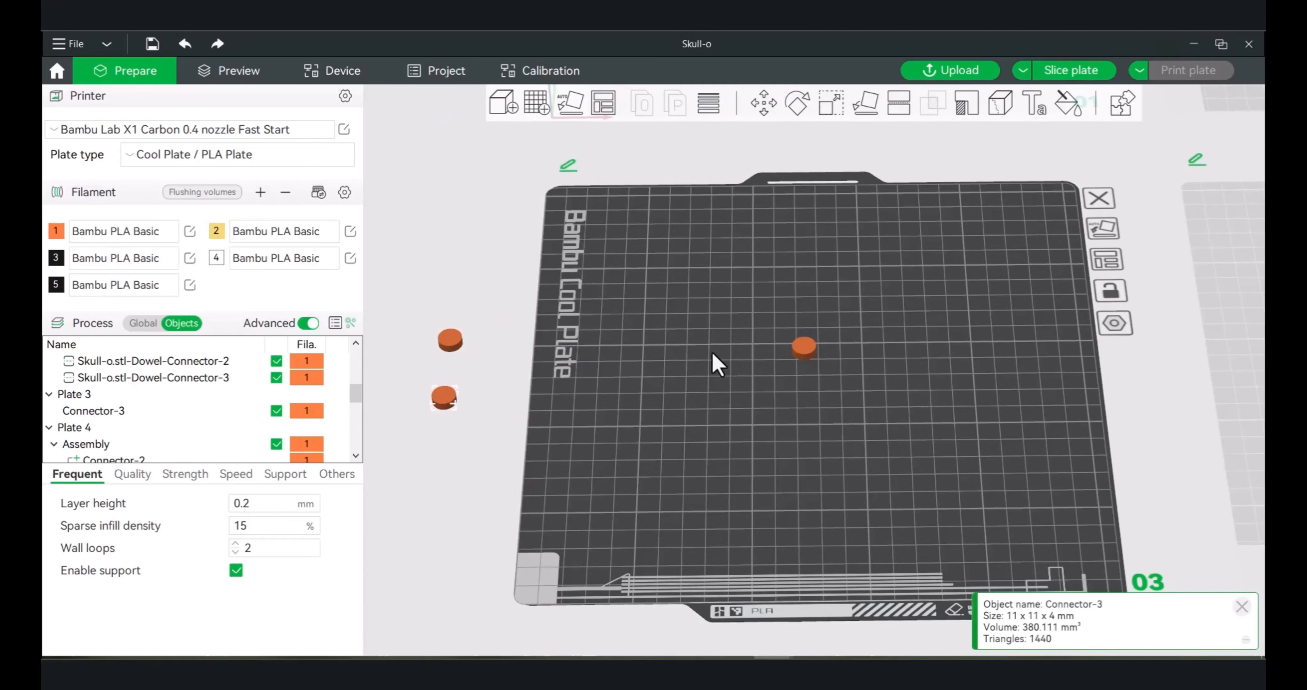
Clone the remaining dowel pin once and move one of the two pins off the plate beside the others.
{"action": "right_click", "coordinate": [802, 350]}
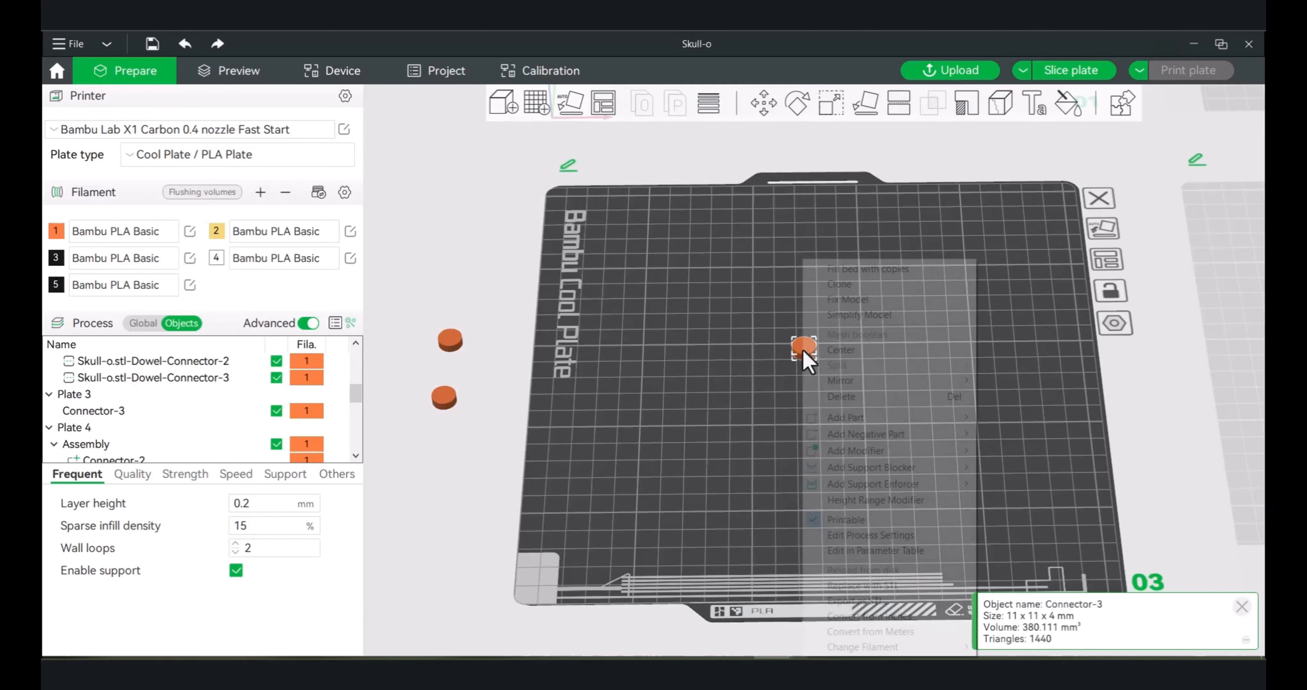
{"action": "left_click", "coordinate": [837, 284]}
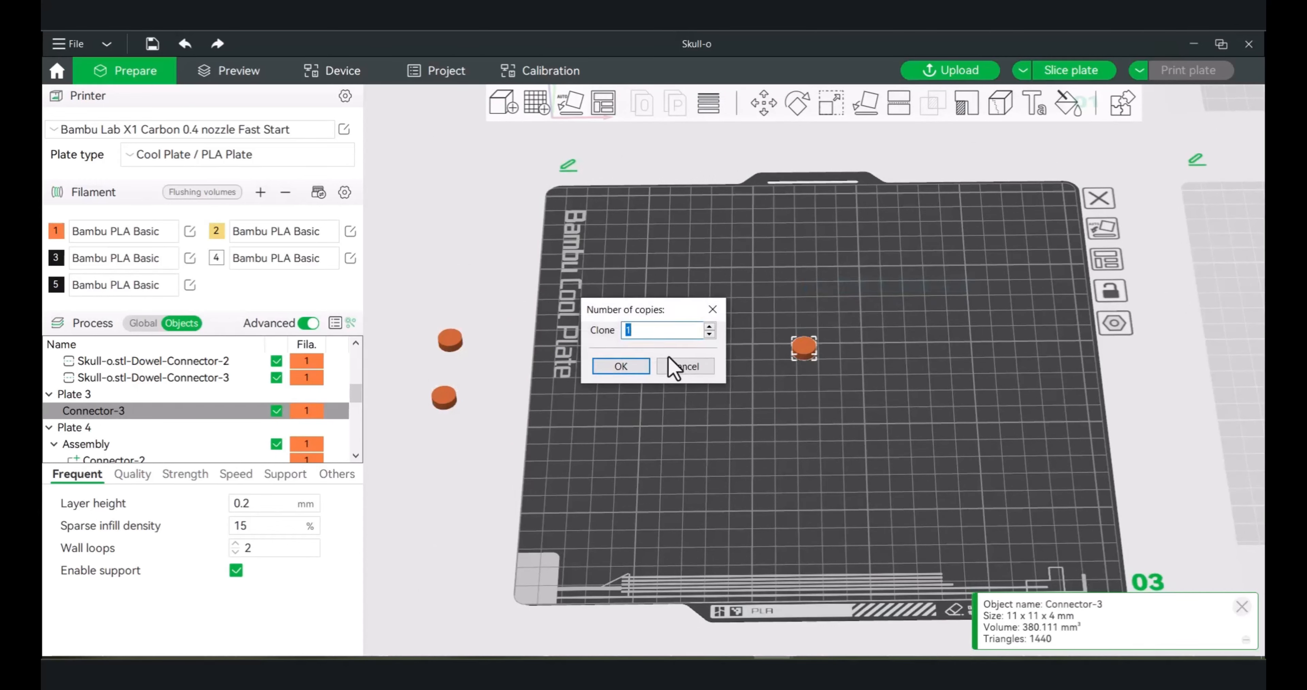
{"action": "left_click", "coordinate": [612, 365]}
{"action": "left_click_drag", "start_coordinate": [803, 349], "coordinate": [467, 321]}
Select the pin left on plate 3 and check the layer height in the global process settings.
{"action": "left_click", "coordinate": [822, 350]}
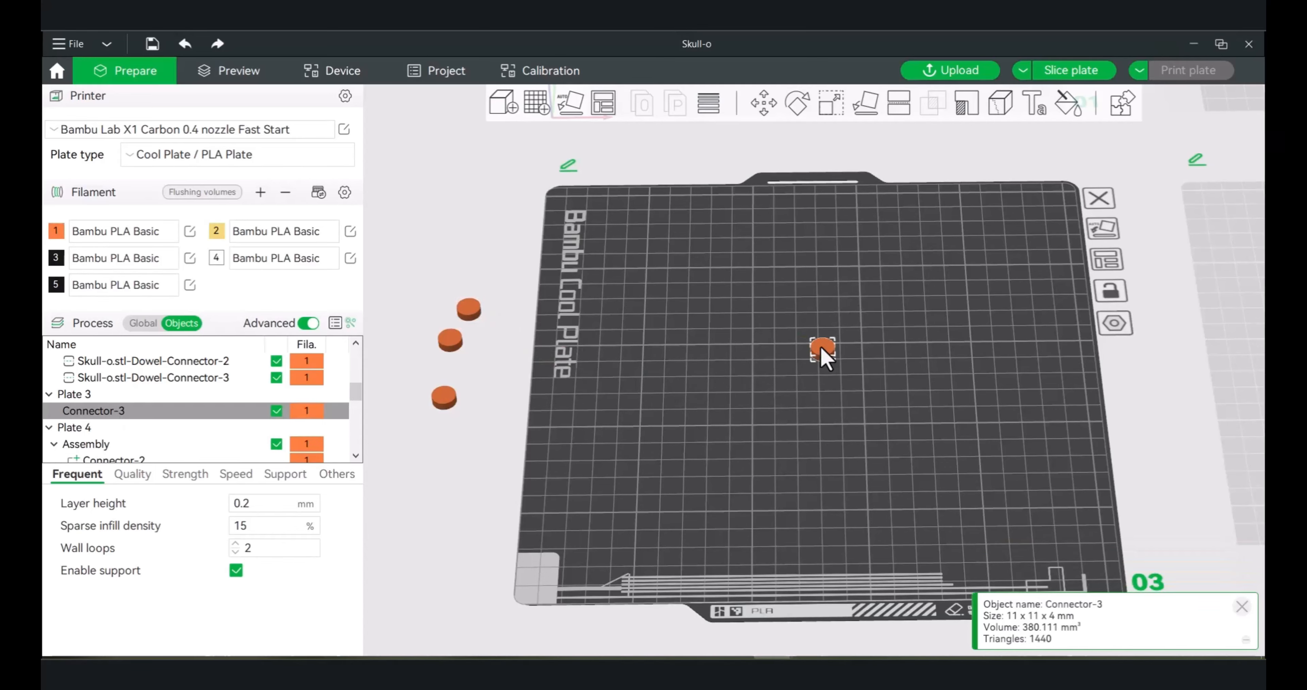
{"action": "scroll", "coordinate": [845, 368], "scroll_direction": "up", "scroll_amount": 5}
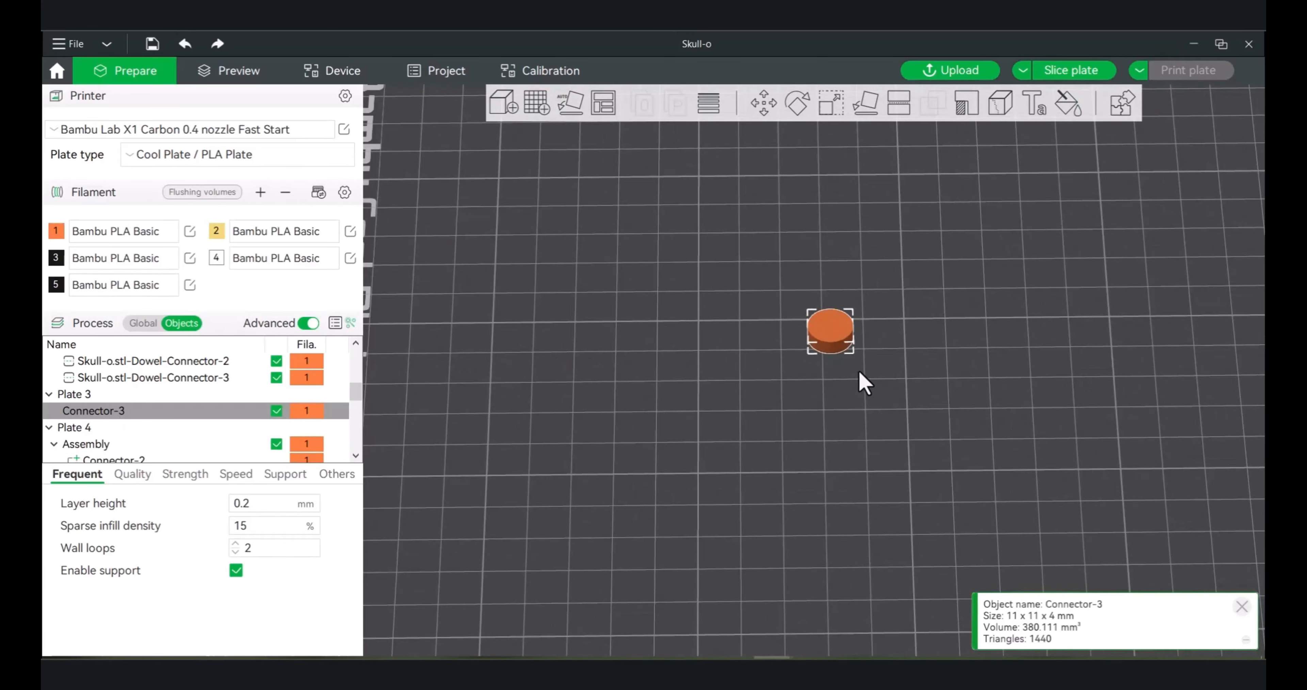
{"action": "right_click", "coordinate": [833, 335]}
{"action": "left_click", "coordinate": [742, 324]}
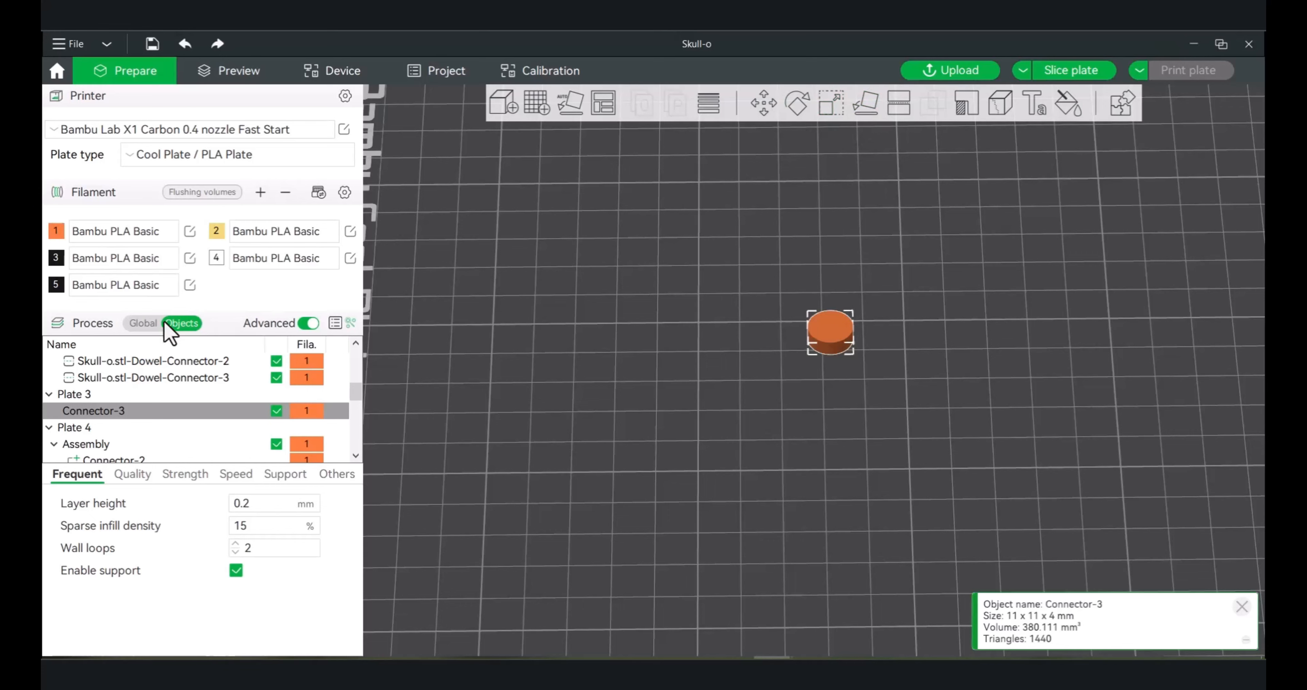
{"action": "left_click", "coordinate": [145, 324]}
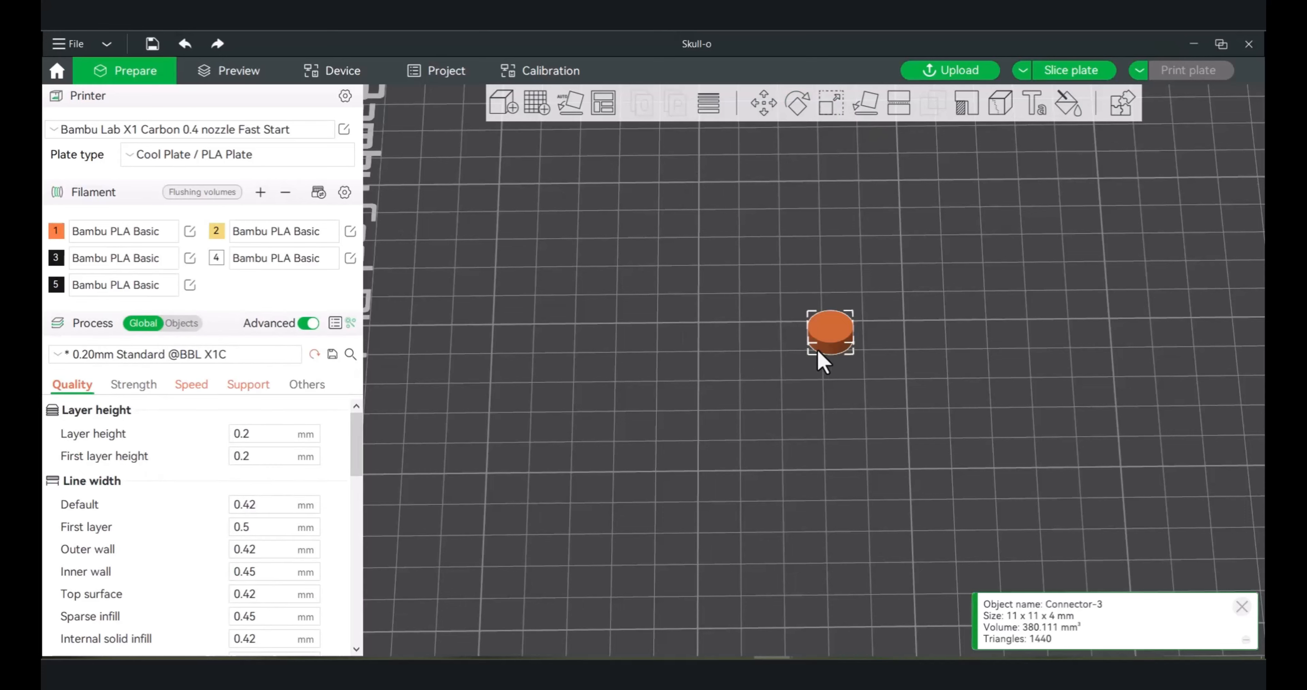
Turn off uniform scaling for the selected pin and set its Z size to 0.6 mm.
{"action": "left_click", "coordinate": [827, 102]}
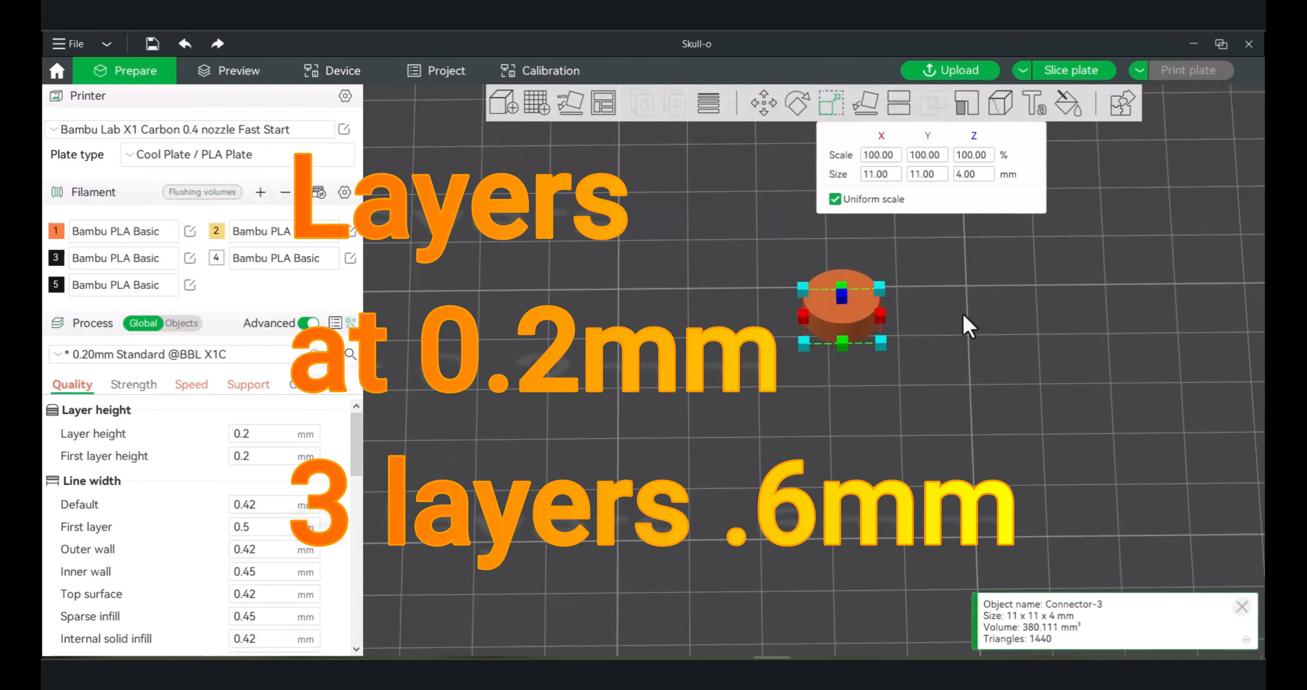
{"action": "left_click", "coordinate": [972, 174]}
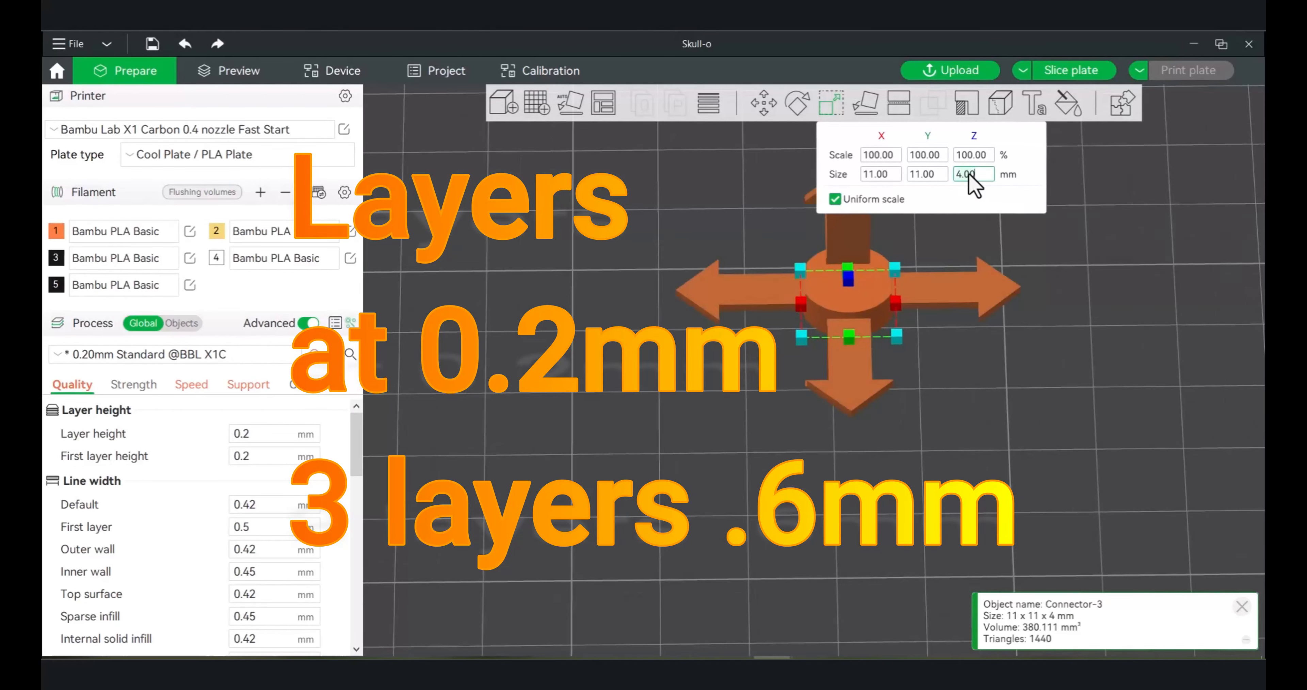
{"action": "left_click", "coordinate": [838, 200]}
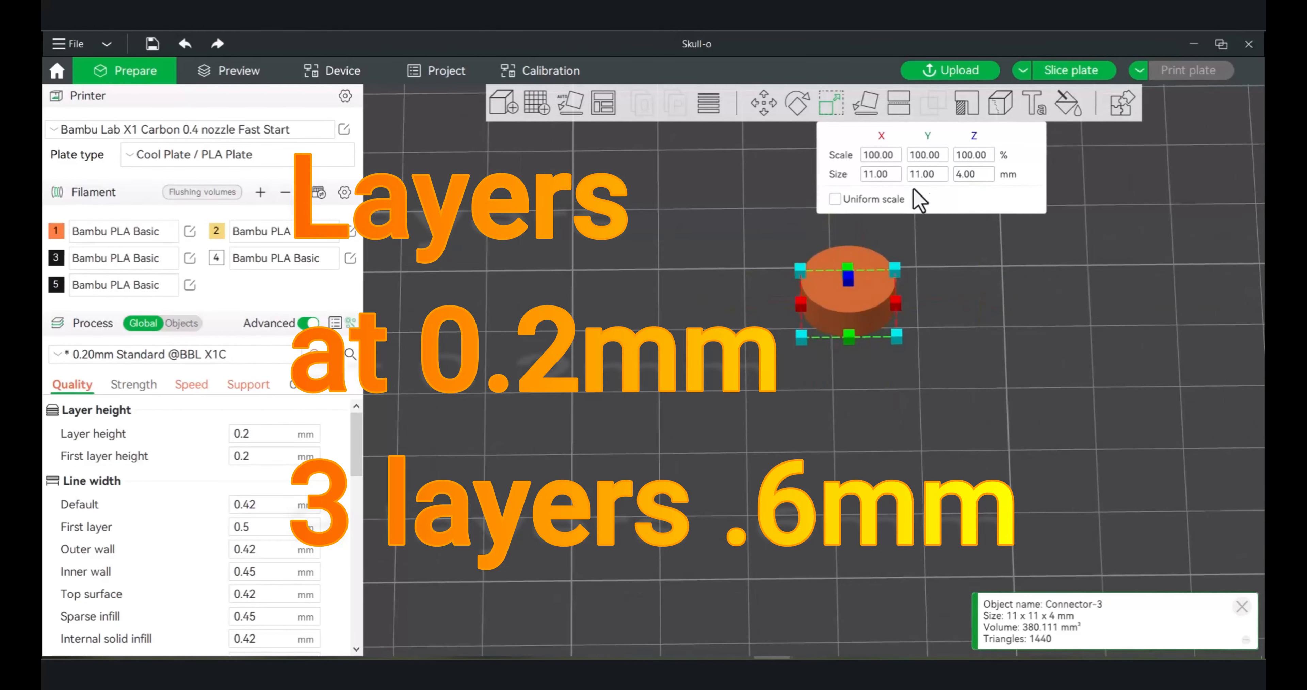
{"action": "left_click", "coordinate": [975, 180]}
{"action": "type", "text": ".6"}
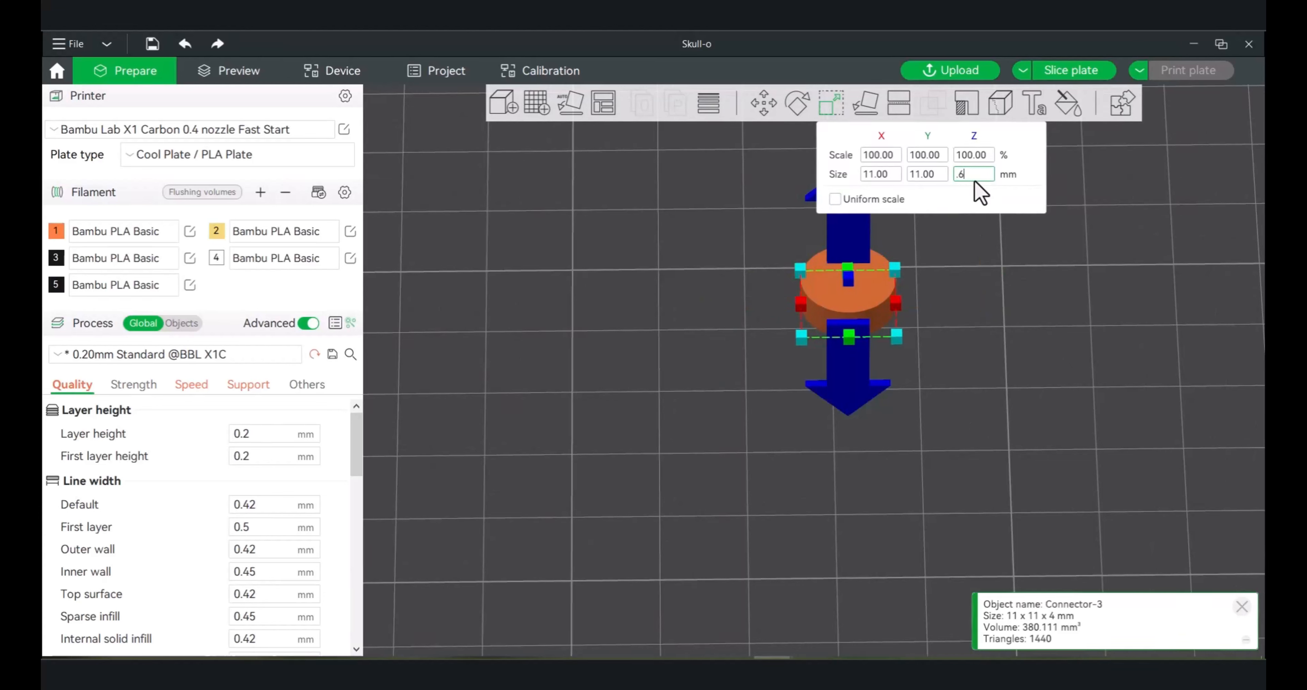
{"action": "key", "text": "Return"}
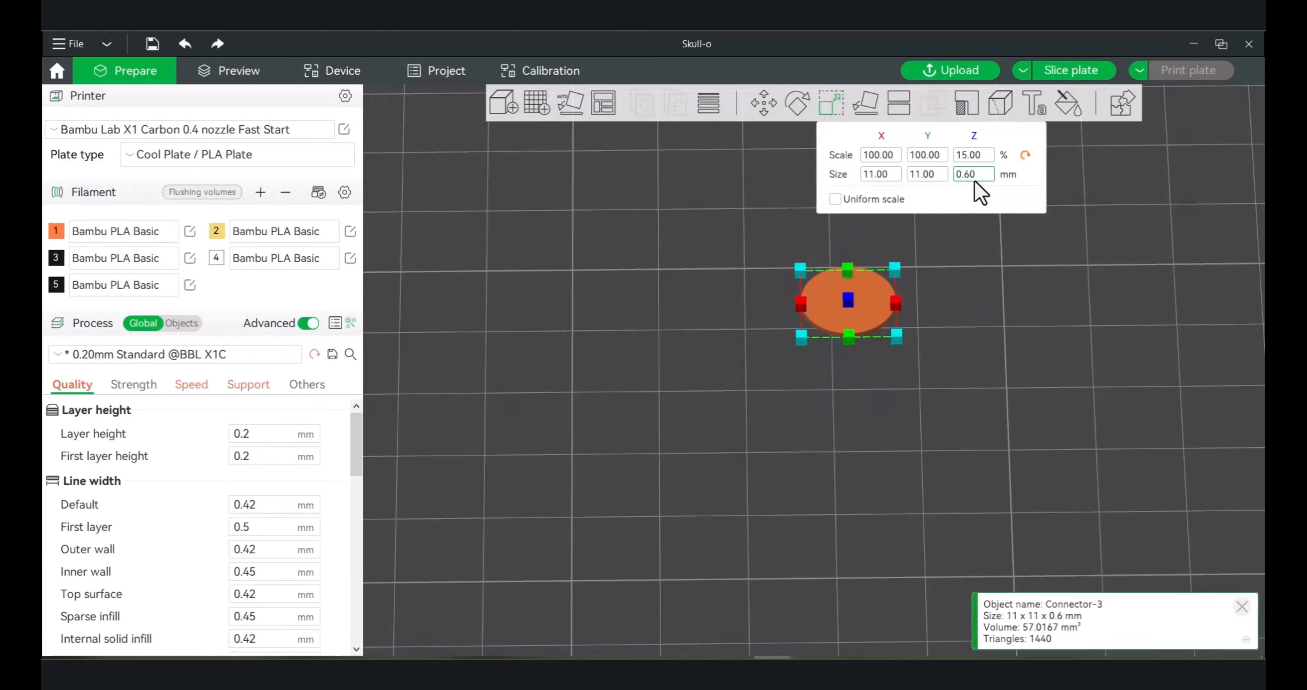